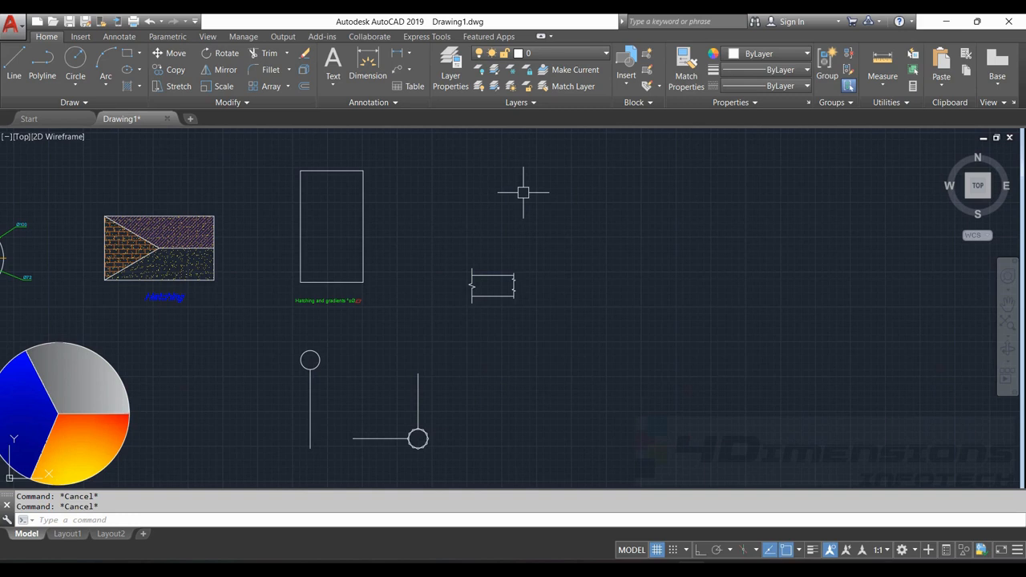
Mirror the small section with break lines about its double-break end line, keeping the source objects
middle_click_drag(332, 272, 399, 272)
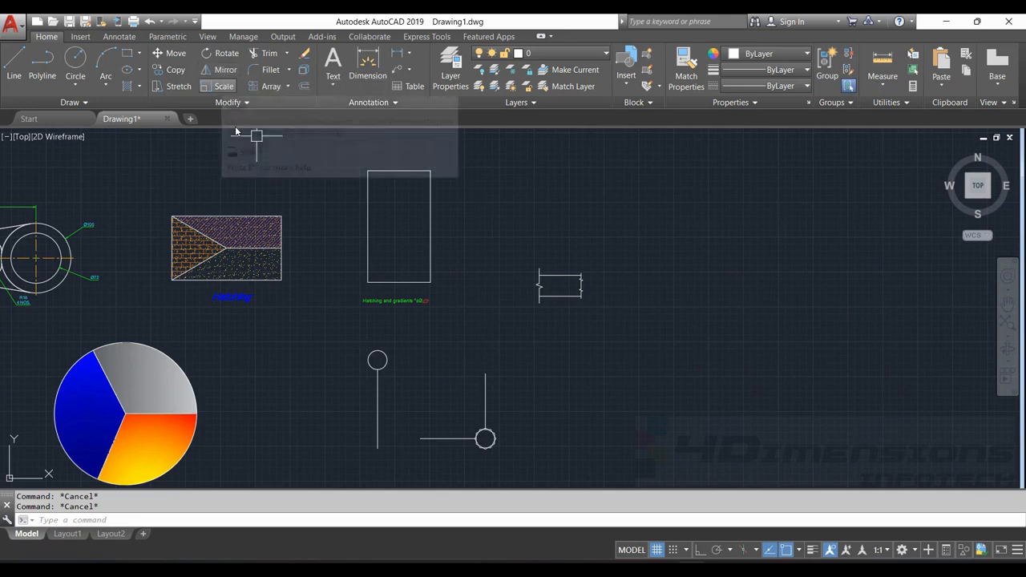
left_click(227, 74)
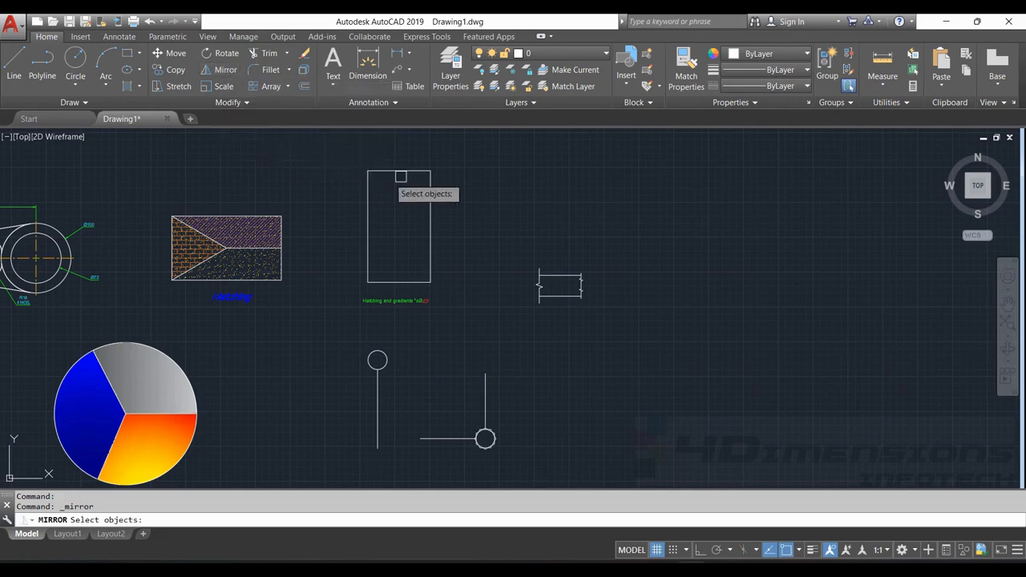
middle_click_drag(586, 258, 552, 234)
scroll(550, 233, "up", 9)
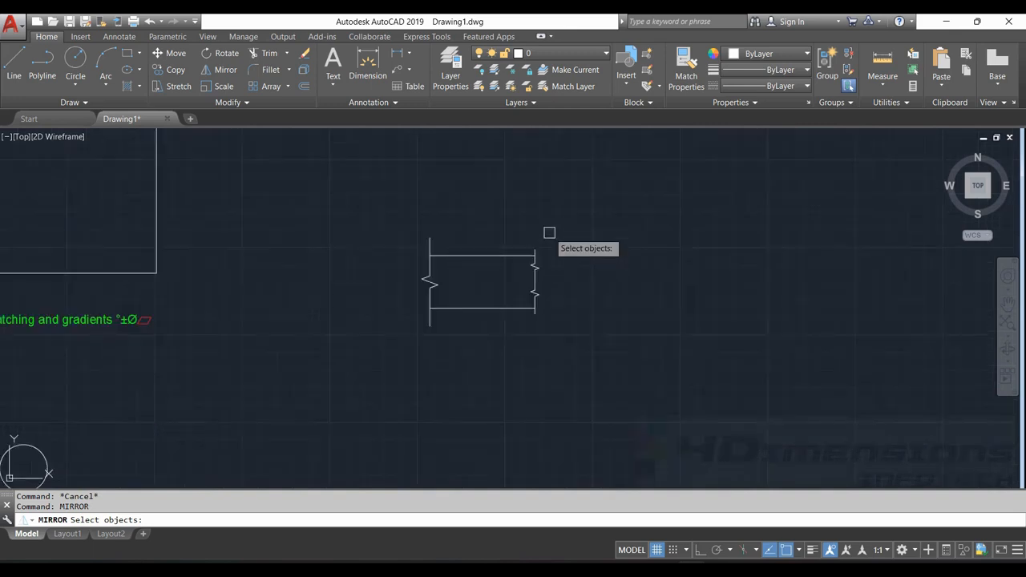
mouse_move(536, 238)
left_mouse_down()
mouse_move(541, 199)
mouse_move(356, 231)
left_mouse_up()
scroll(541, 200, "down", 5)
key("Return")
scroll(515, 202, "up", 4)
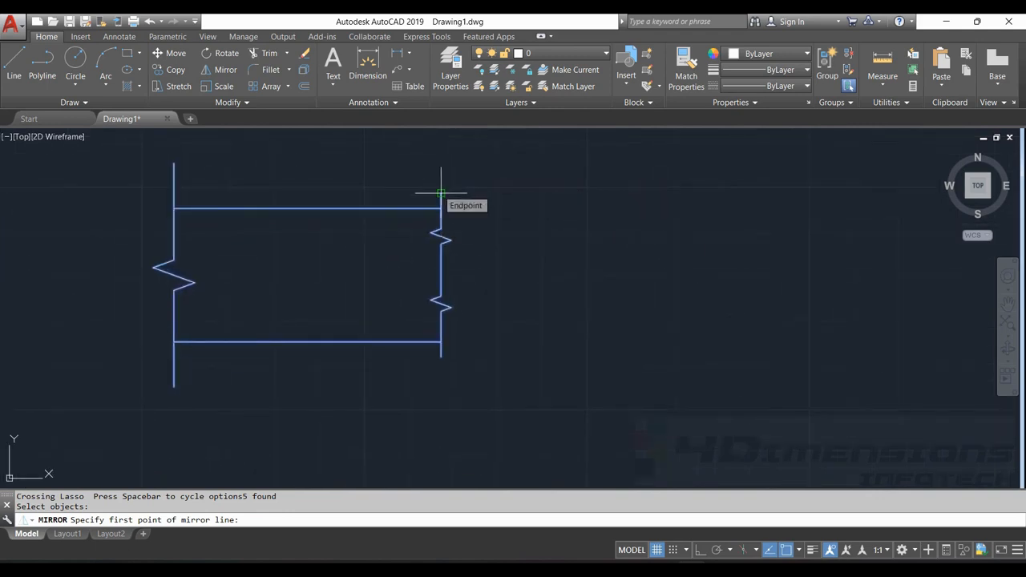
left_click(441, 193)
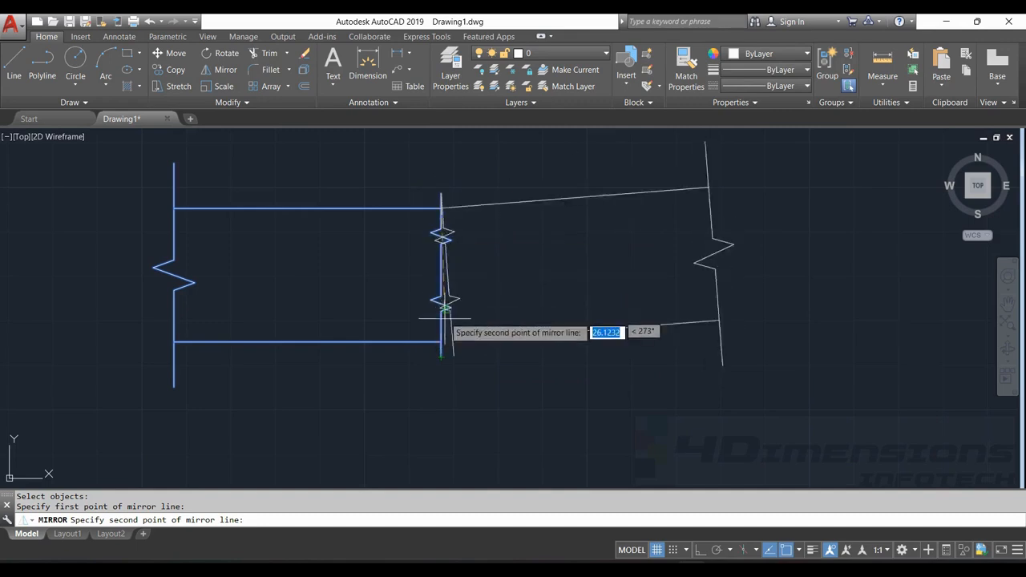
left_click(441, 355)
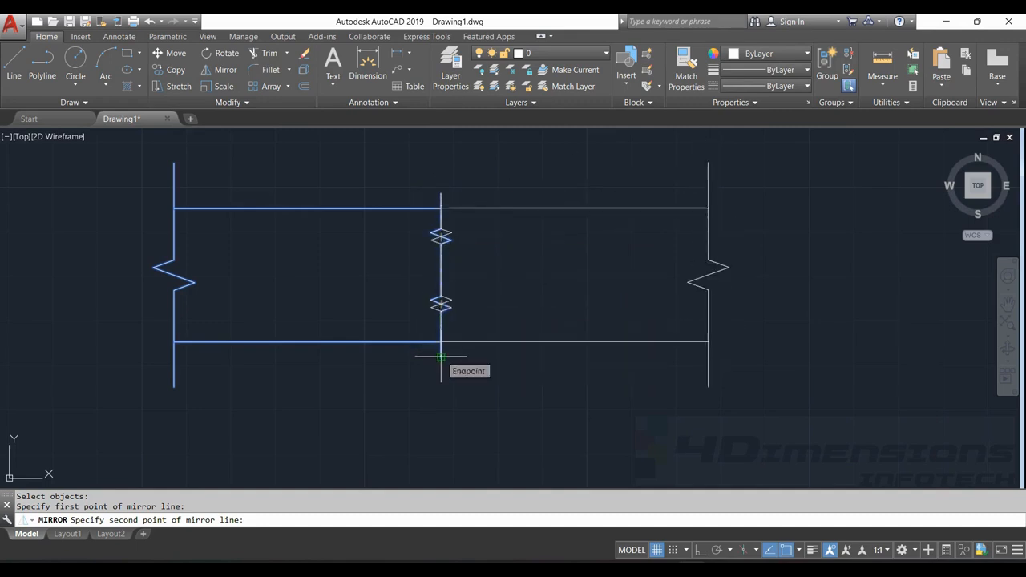
key("Return")
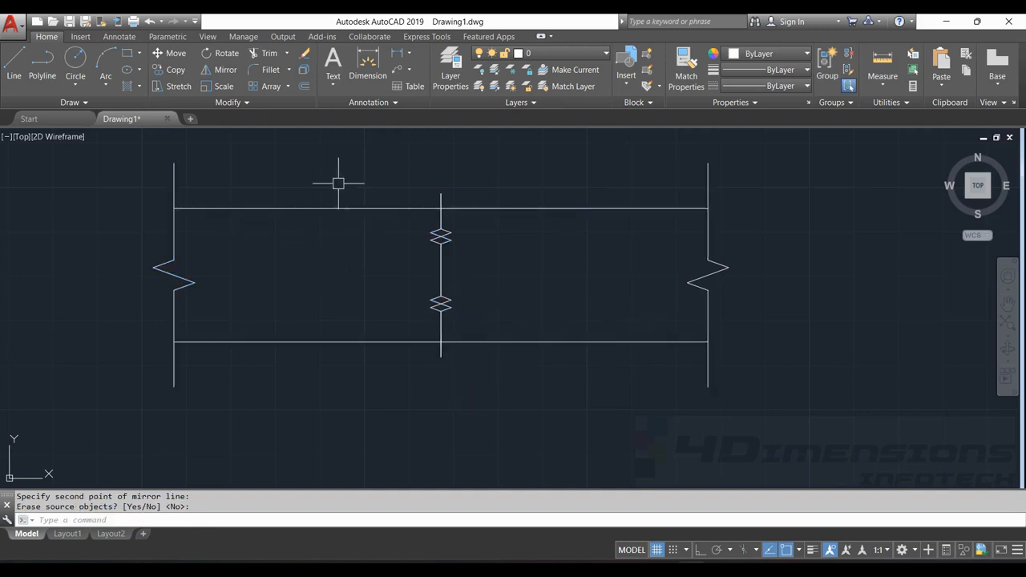
mouse_move(183, 142)
left_mouse_down()
mouse_move(409, 271)
mouse_move(285, 445)
left_mouse_up()
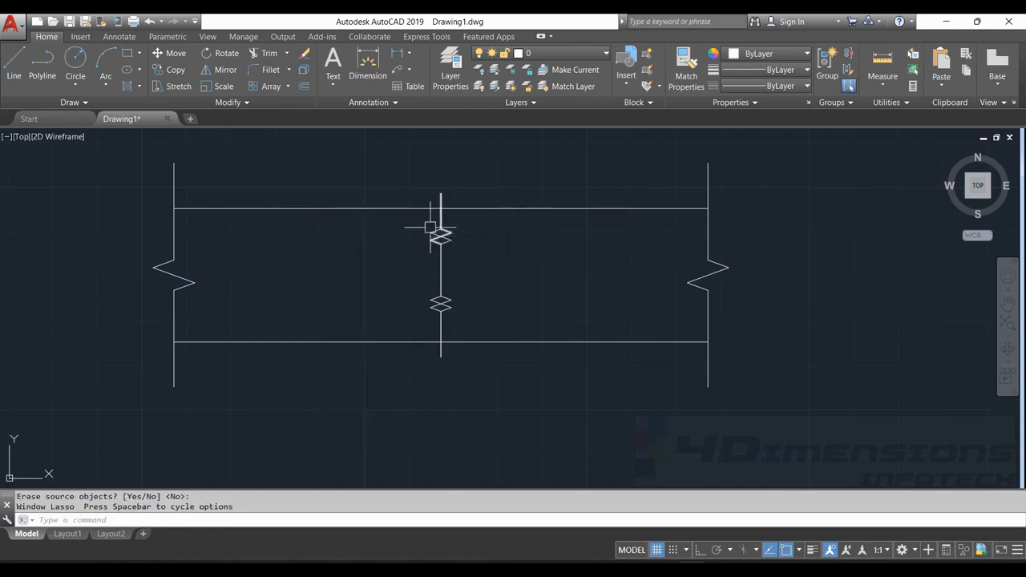
key("Escape")
key("Escape")
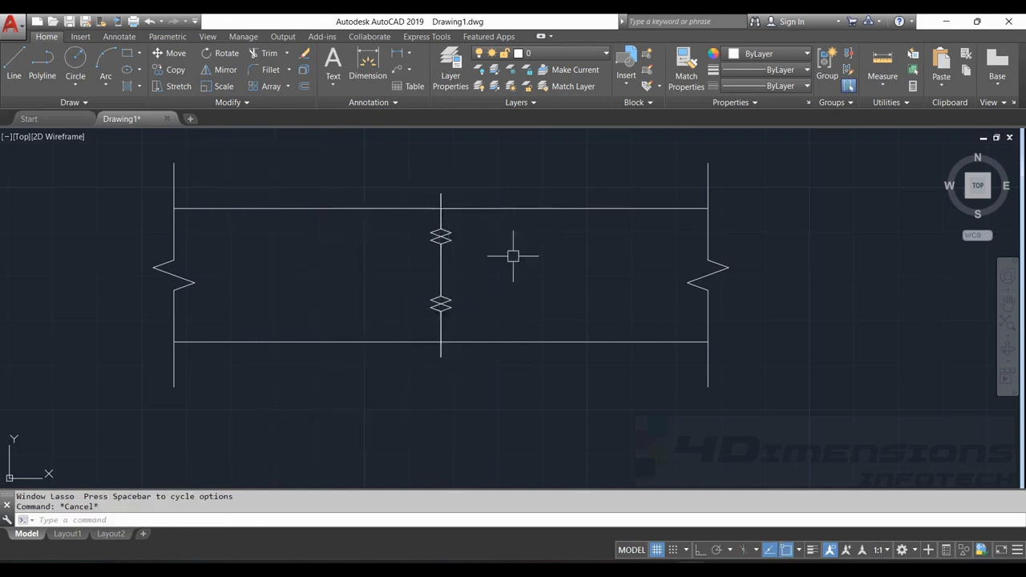
scroll(536, 275, "down", 3)
scroll(540, 275, "up", 2)
middle_click_drag(490, 325, 517, 277)
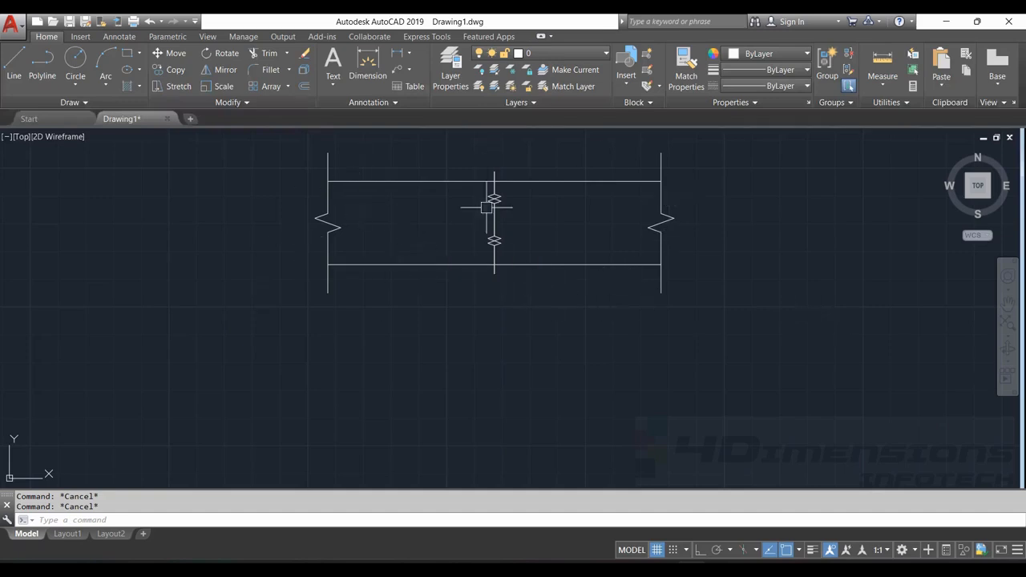
scroll(485, 209, "down", 6)
middle_click_drag(399, 227, 476, 286)
middle_click_drag(330, 318, 477, 356)
scroll(538, 232, "up", 4)
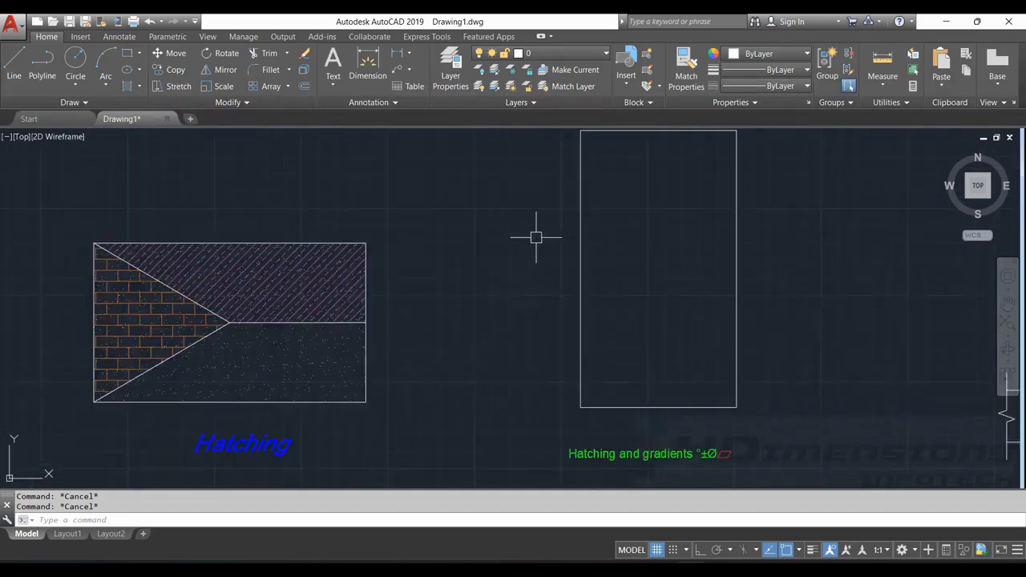
middle_click_drag(538, 232, 438, 270)
scroll(437, 270, "down", 2)
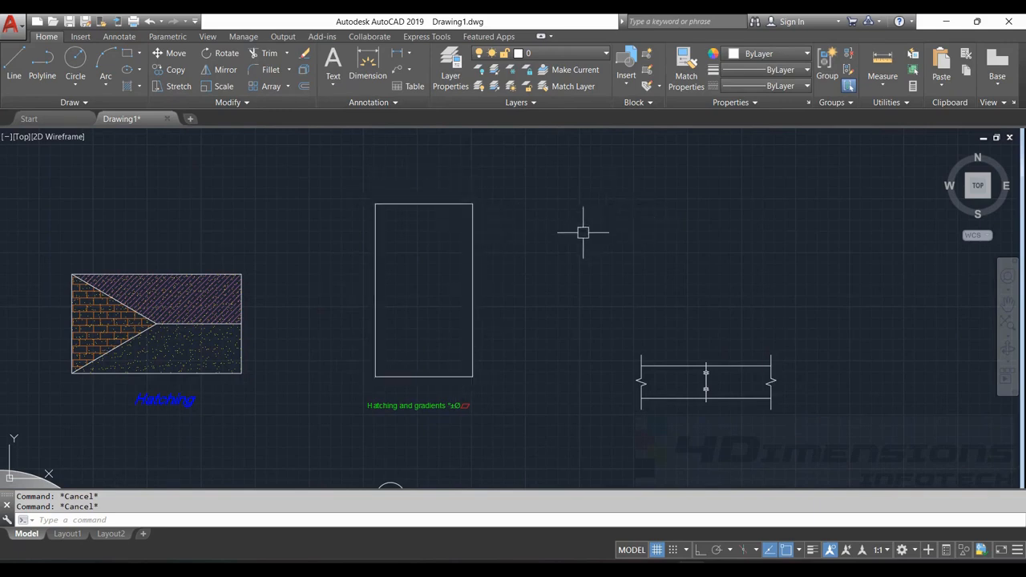
scroll(510, 263, "down", 2)
scroll(511, 263, "up", 4)
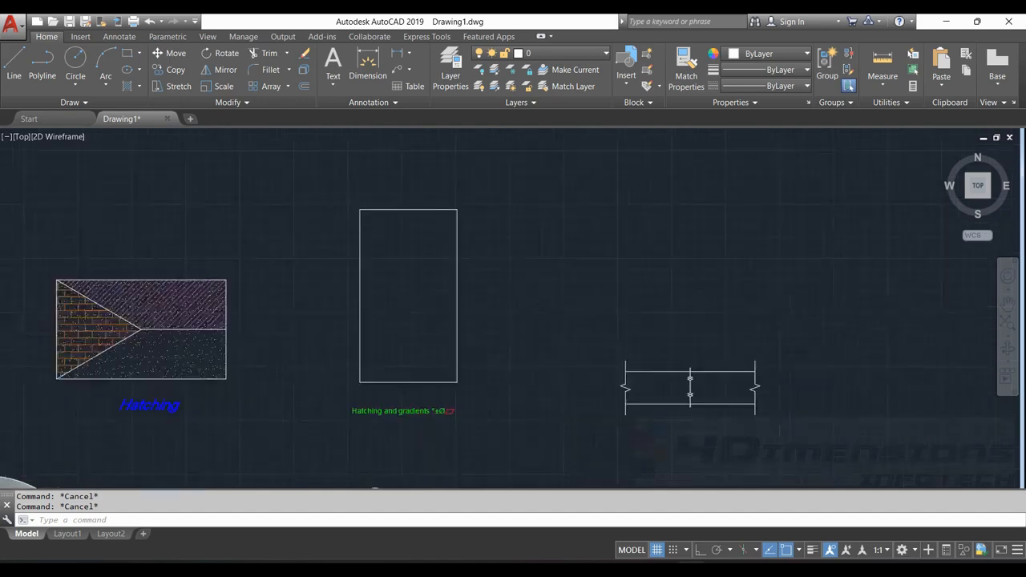
Mirror the tall rectangle about a vertical line 25 units right of its upper-right corner, with Ortho on, keeping the original
middle_click_drag(513, 252, 582, 236)
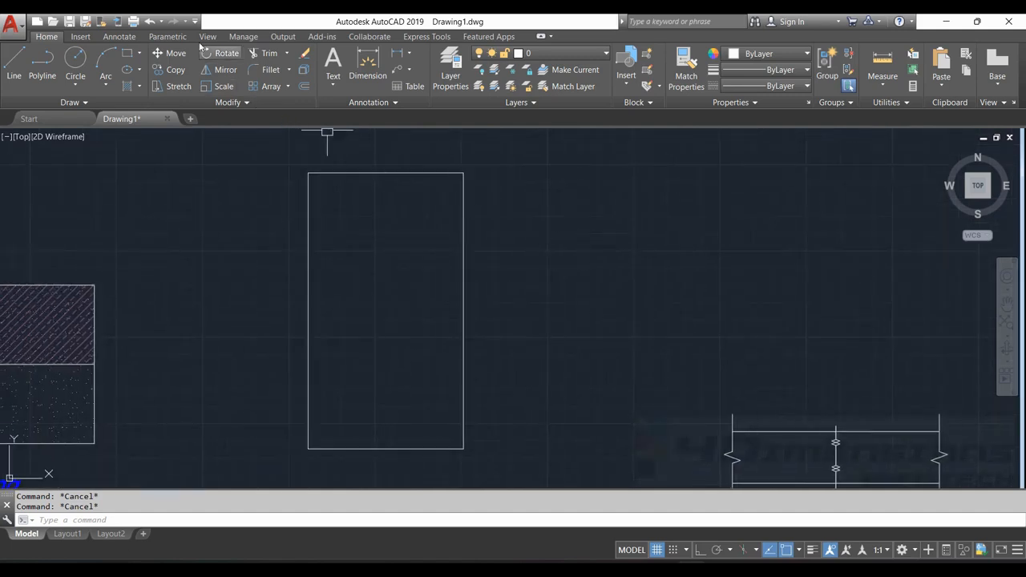
left_click(221, 70)
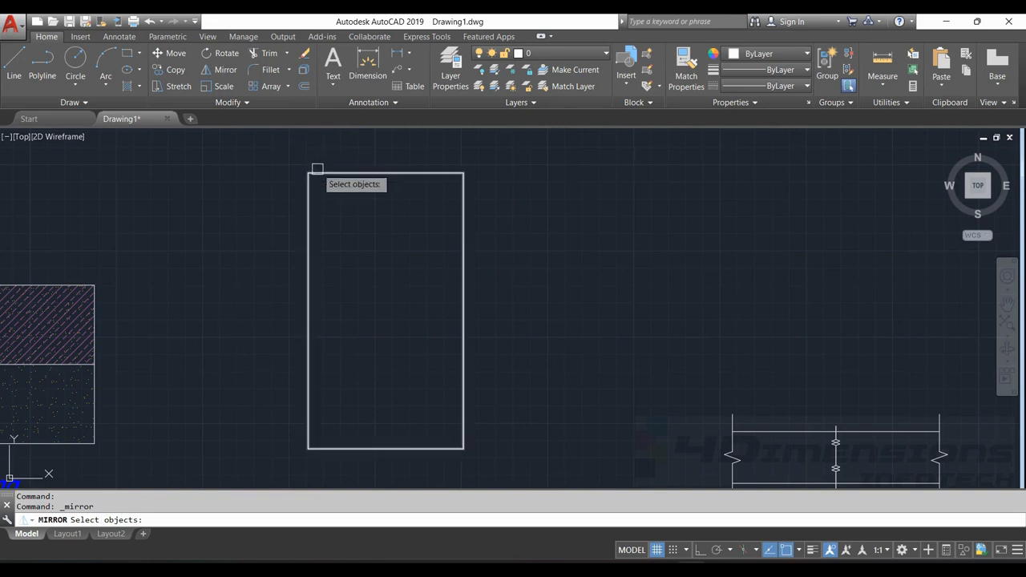
left_click(344, 173)
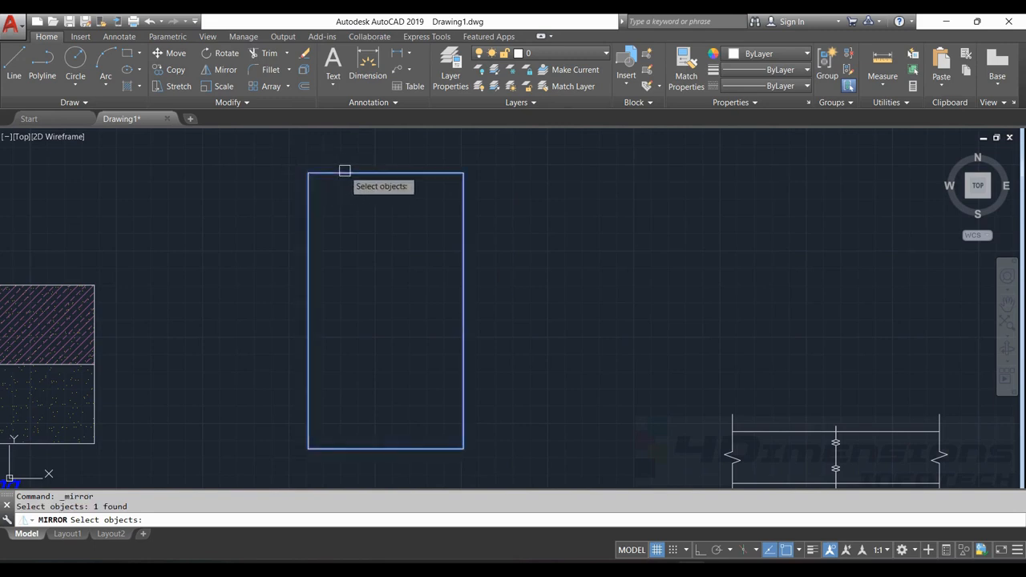
key("Return")
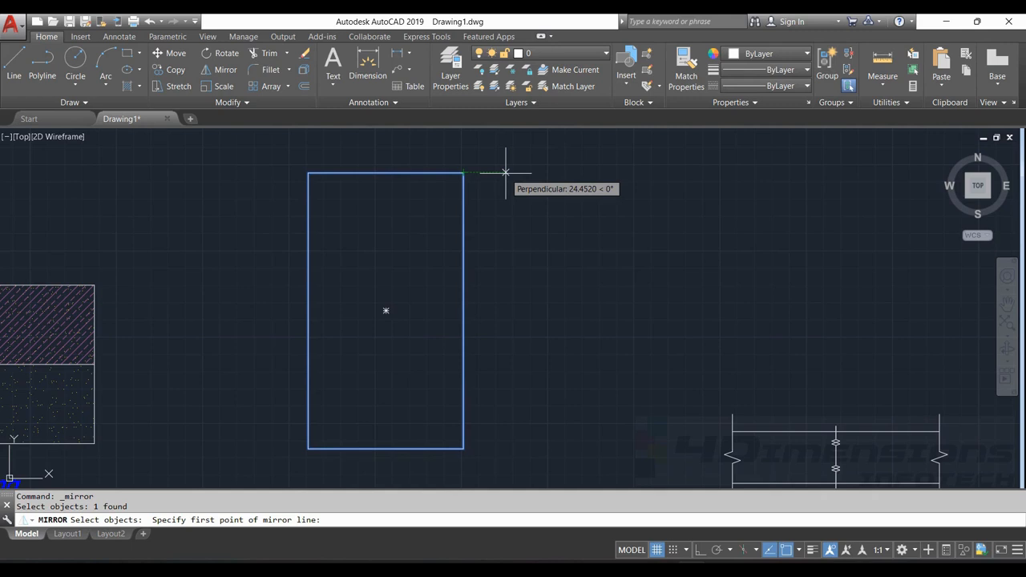
type("2")
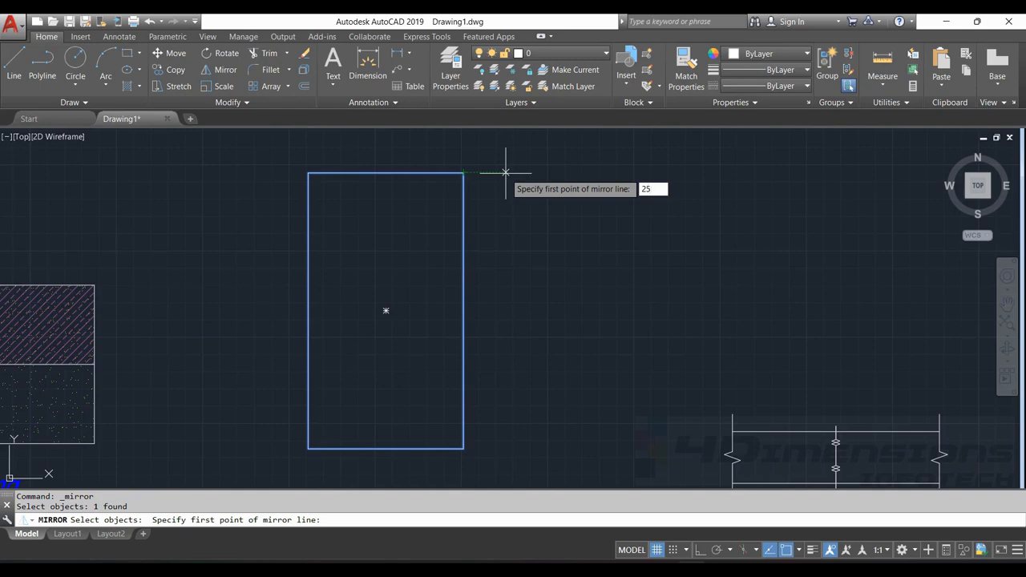
type("5")
key("Return")
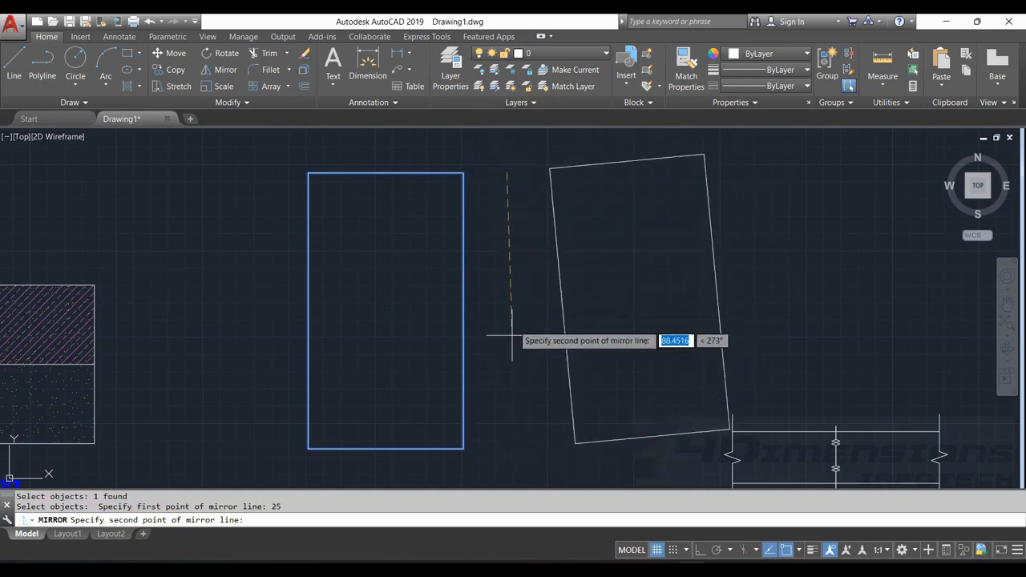
scroll(492, 332, "down", 3)
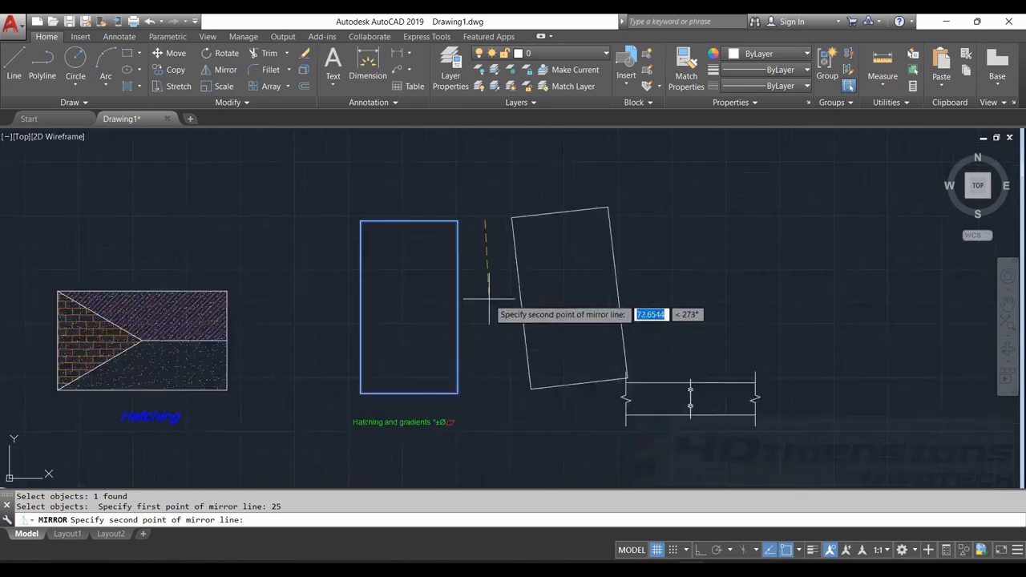
left_click(699, 552)
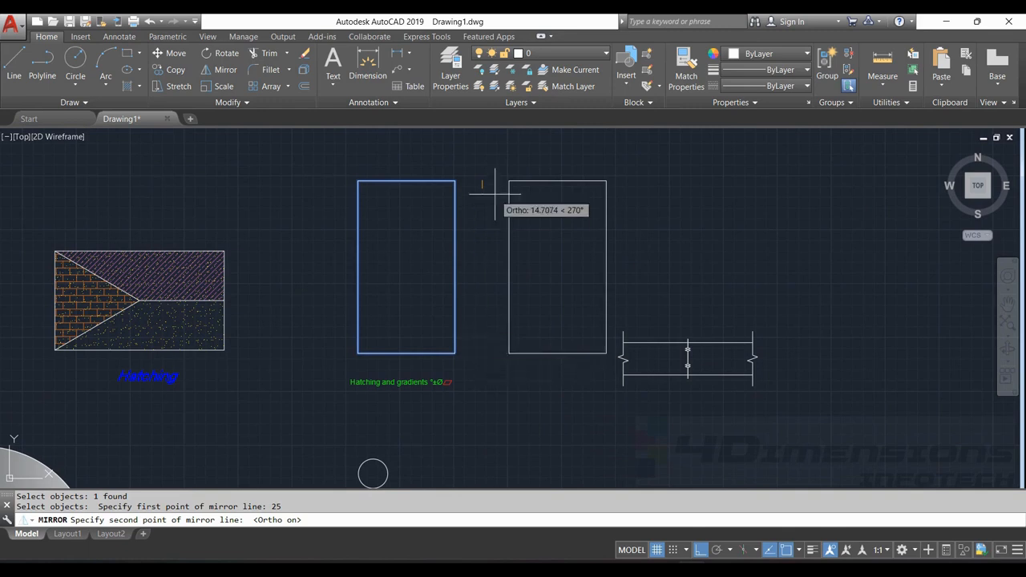
left_click(484, 311)
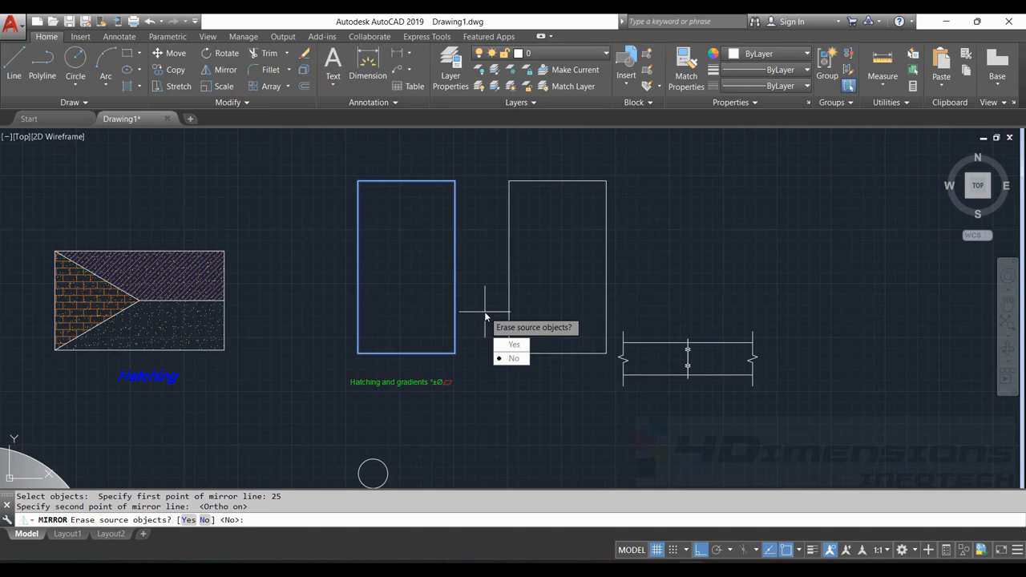
key("Return")
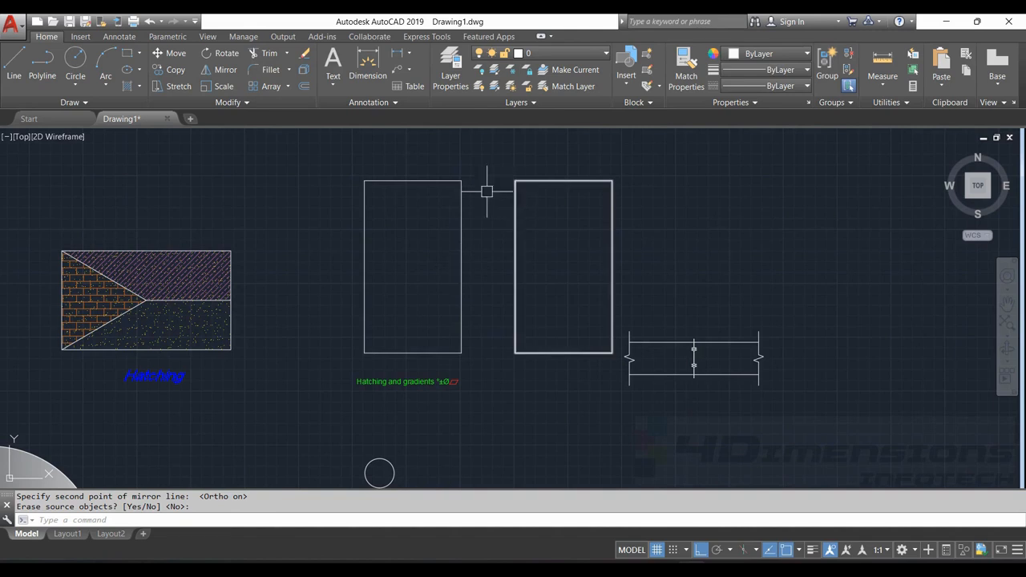
Measure the gap between the facing upper corners of the two tall rectangles
scroll(481, 191, "up", 4)
middle_click_drag(479, 188, 454, 218)
right_click(449, 172)
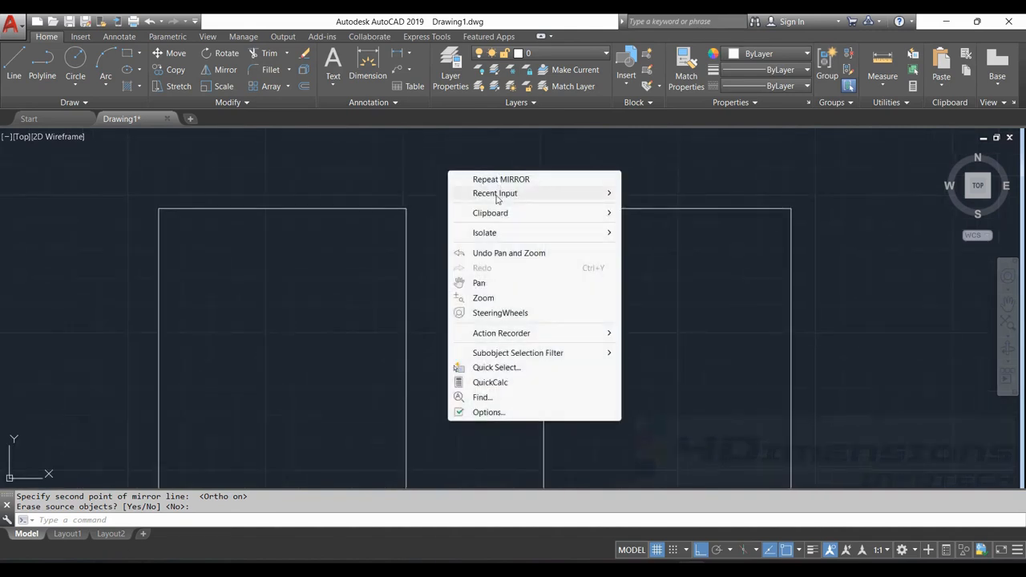
key("Escape")
key("Escape")
type("di")
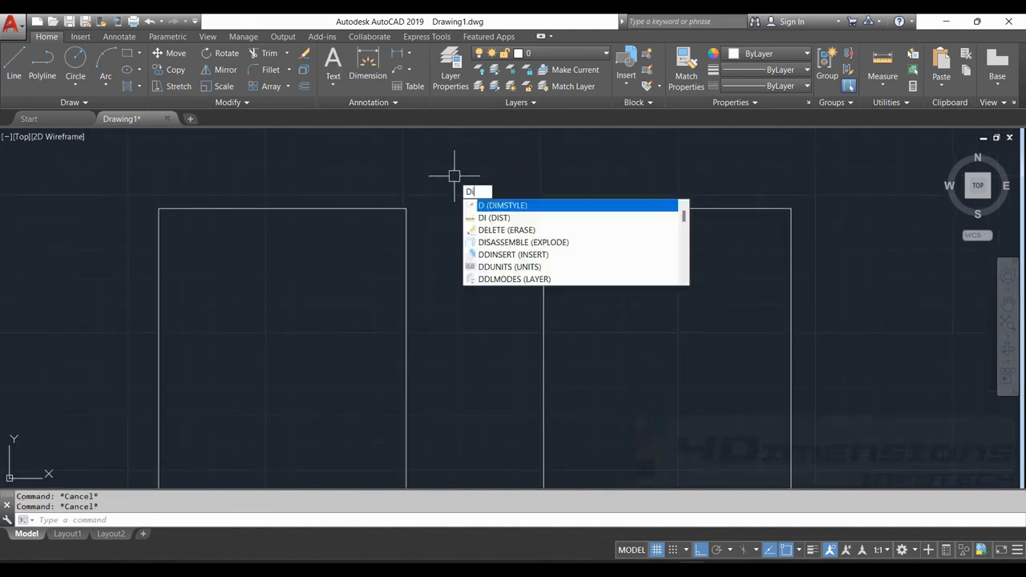
key("Return")
left_click(407, 208)
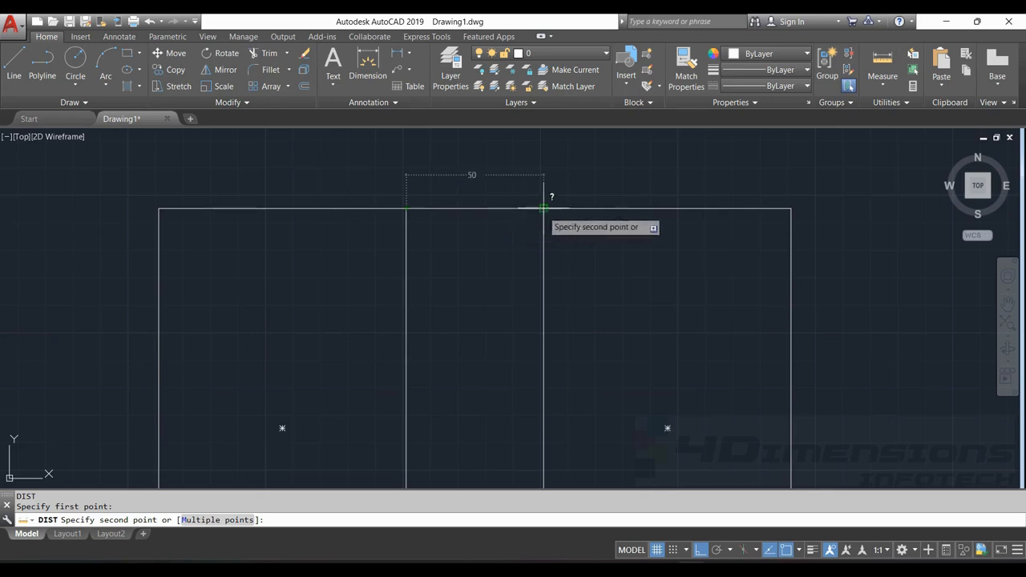
key("Escape")
key("Escape")
Mirror the brick and diagonal hatches with their dividing lines about a horizontal line 50 units above the hatched rectangle's upper-left corner, keeping the originals
scroll(513, 204, "down", 5)
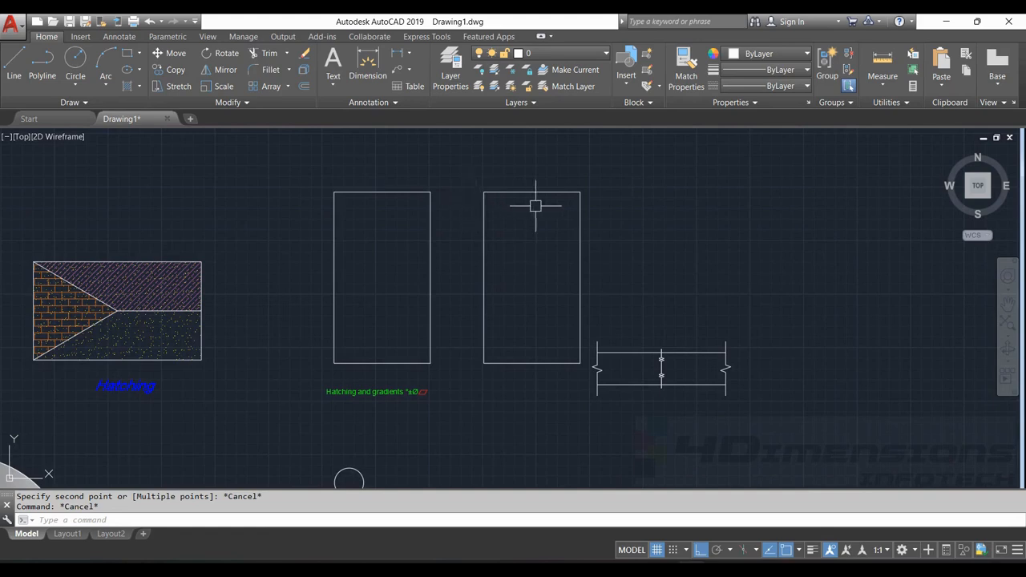
middle_click_drag(476, 196, 408, 193)
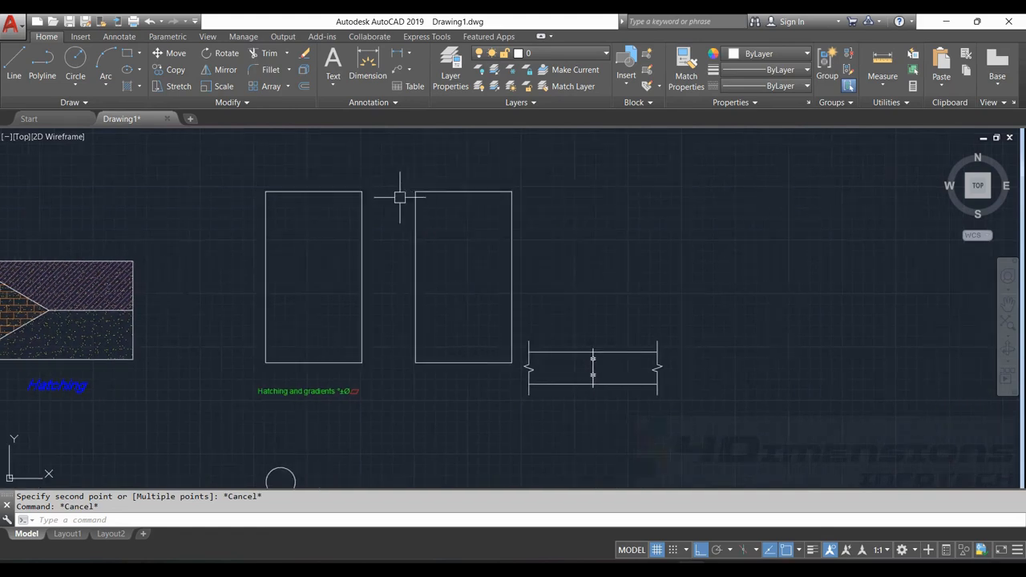
scroll(422, 196, "down", 2)
middle_click_drag(481, 265, 591, 279)
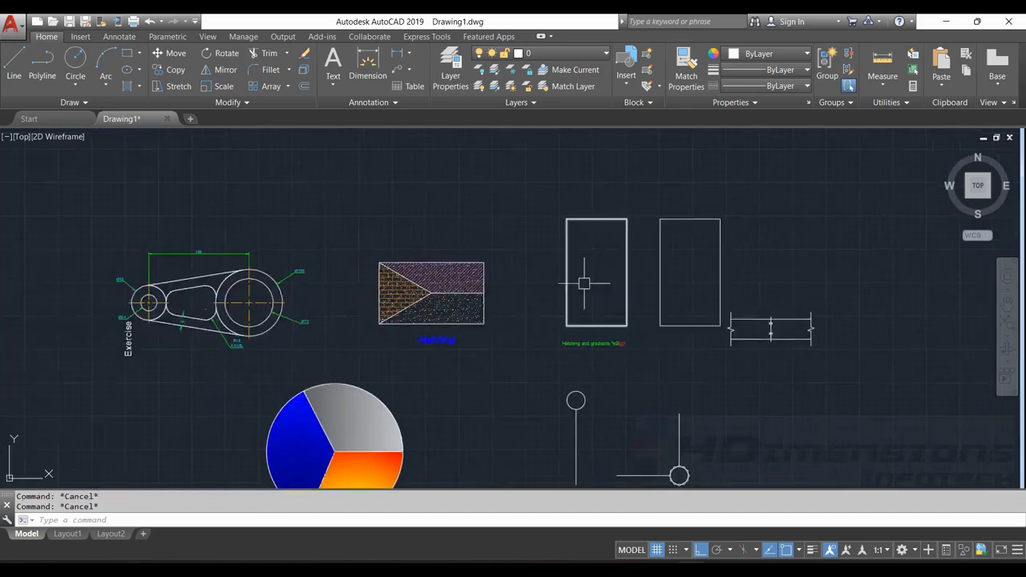
scroll(424, 288, "up", 4)
scroll(424, 288, "down", 4)
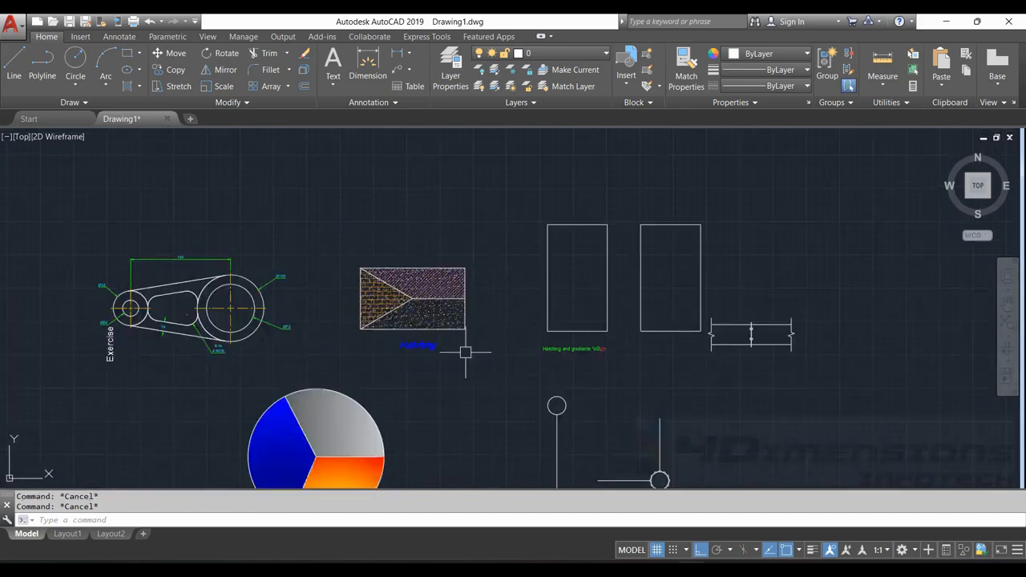
scroll(339, 222, "up", 4)
middle_click_drag(419, 326, 356, 265)
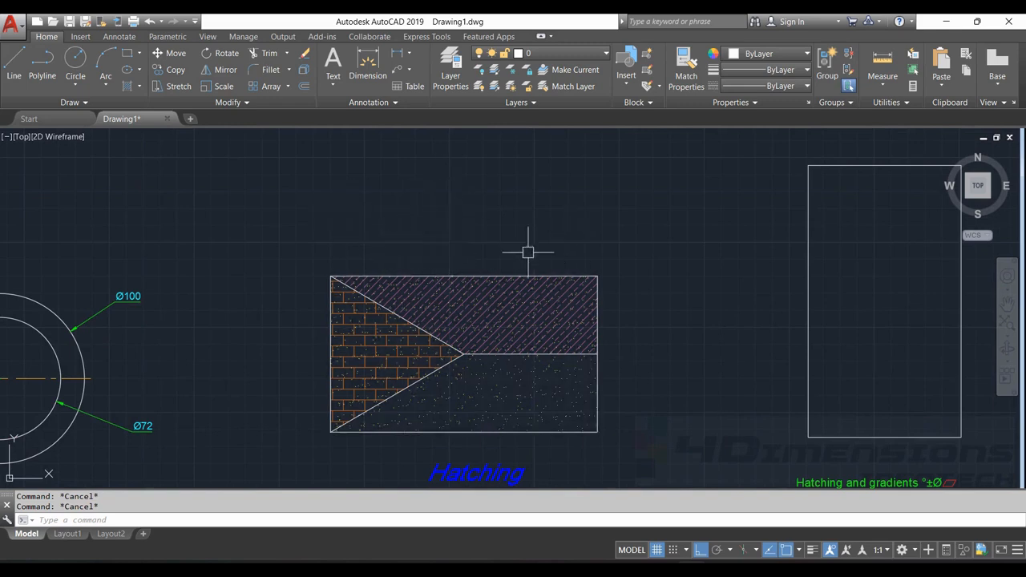
middle_click_drag(528, 250, 475, 231)
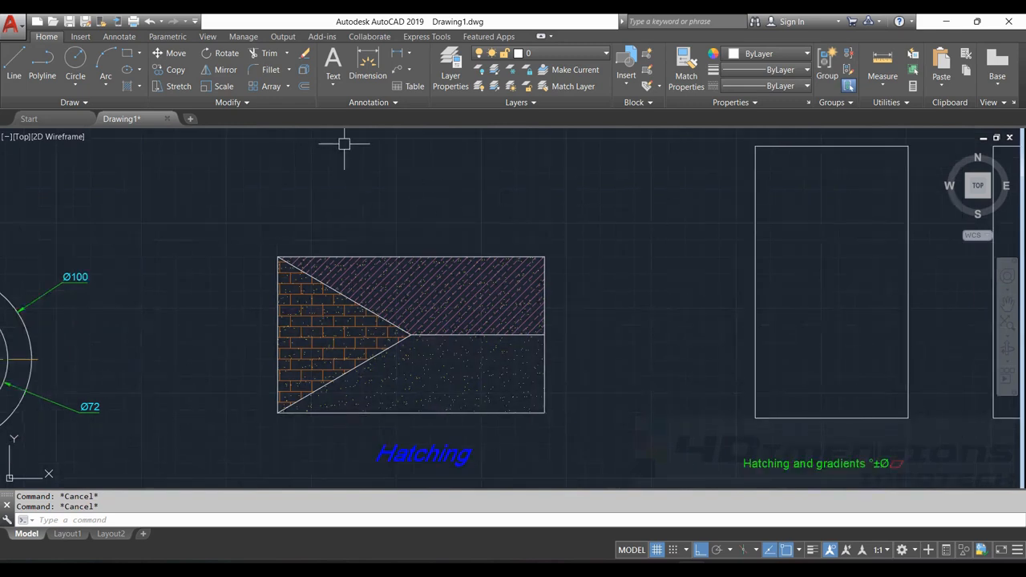
type("mi")
key("Return")
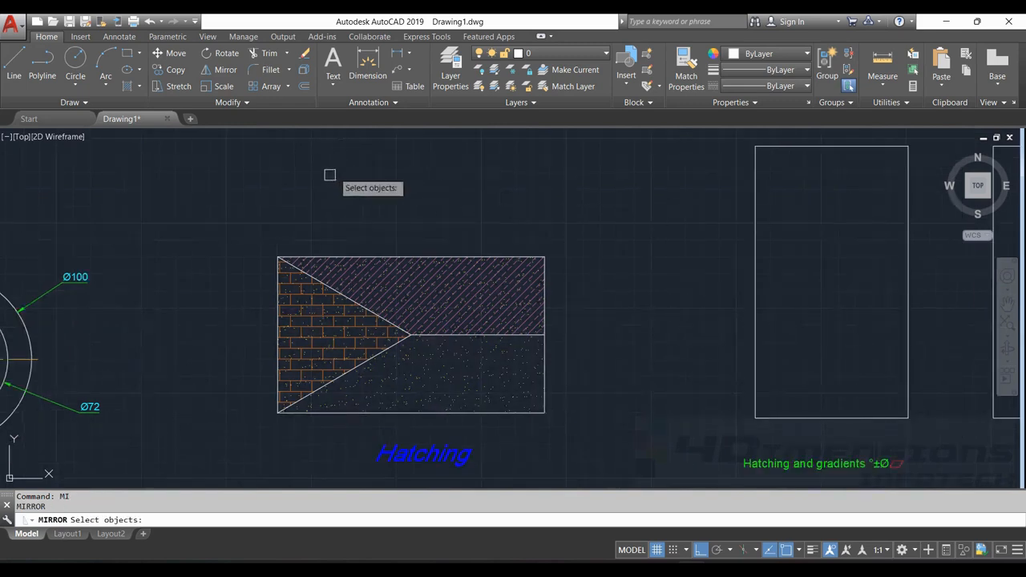
mouse_move(280, 211)
left_mouse_down()
mouse_move(321, 195)
mouse_move(601, 319)
mouse_move(525, 415)
mouse_move(407, 422)
mouse_move(257, 405)
left_mouse_up()
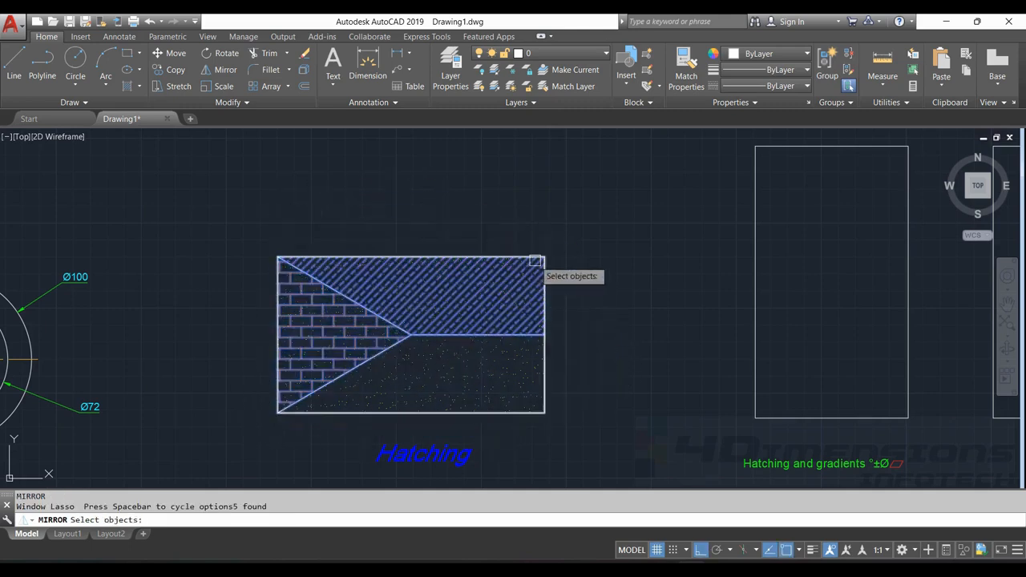
key("Return")
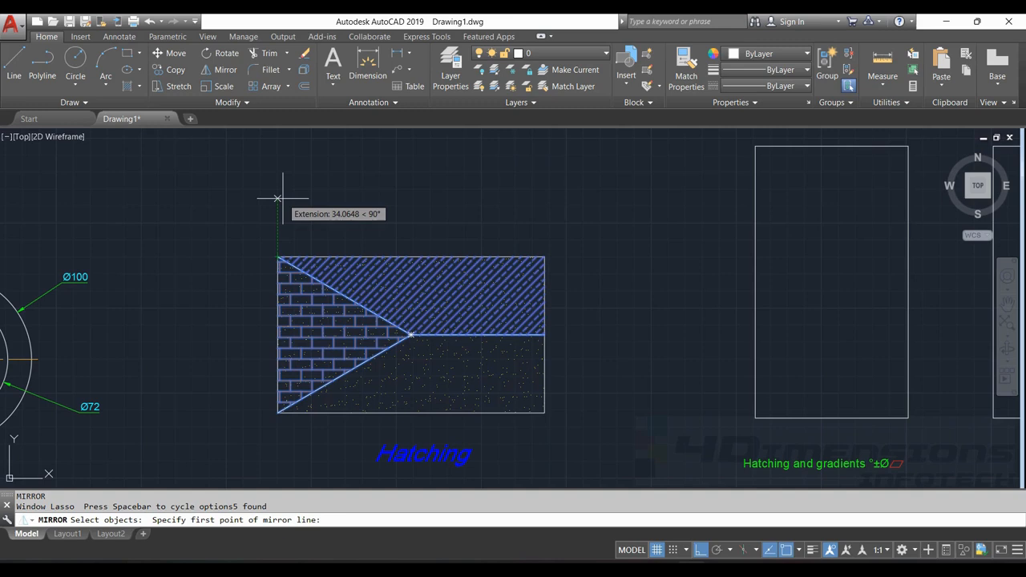
type("50")
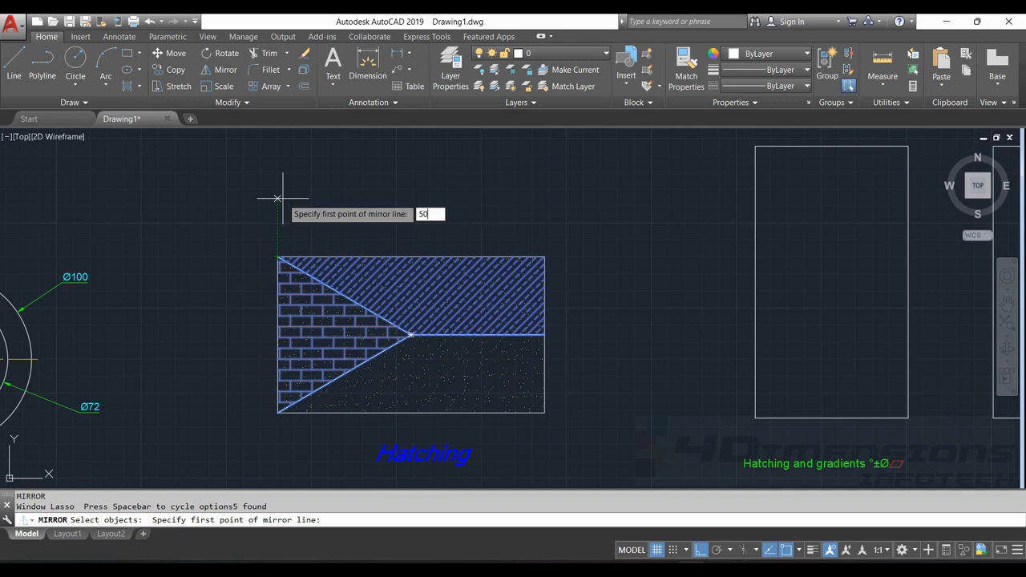
key("Return")
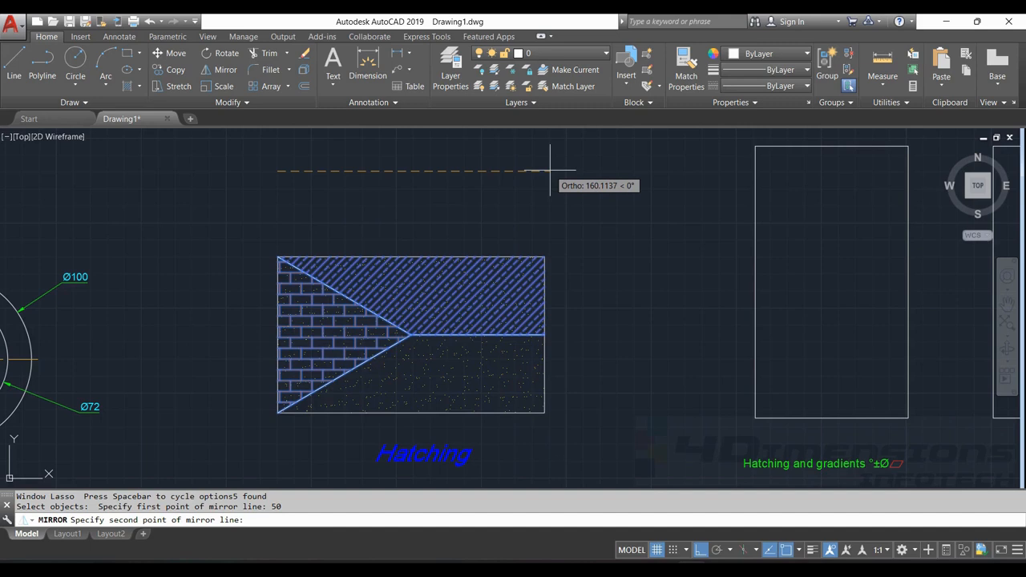
scroll(389, 286, "down", 2)
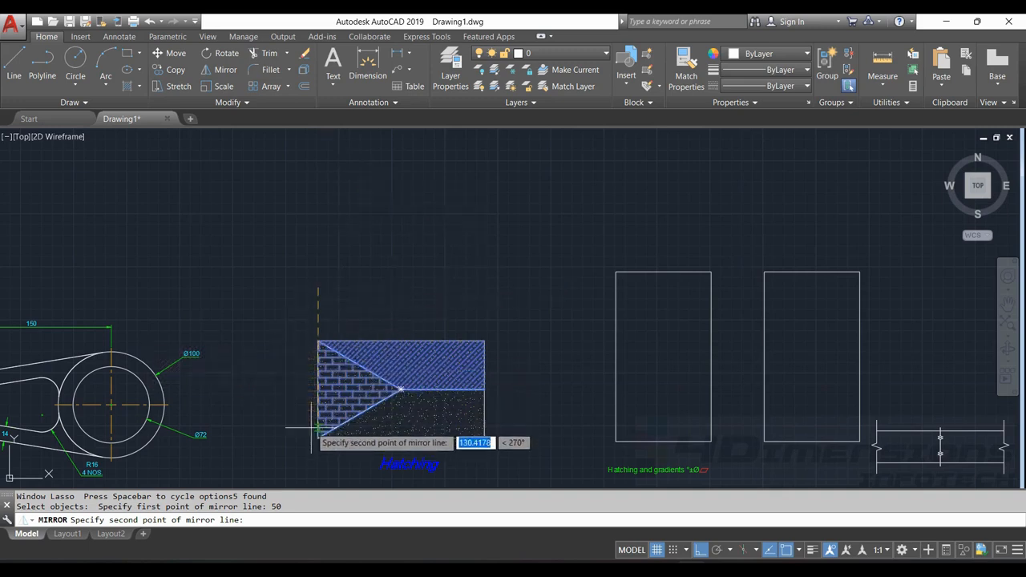
left_click(497, 281)
key("Return")
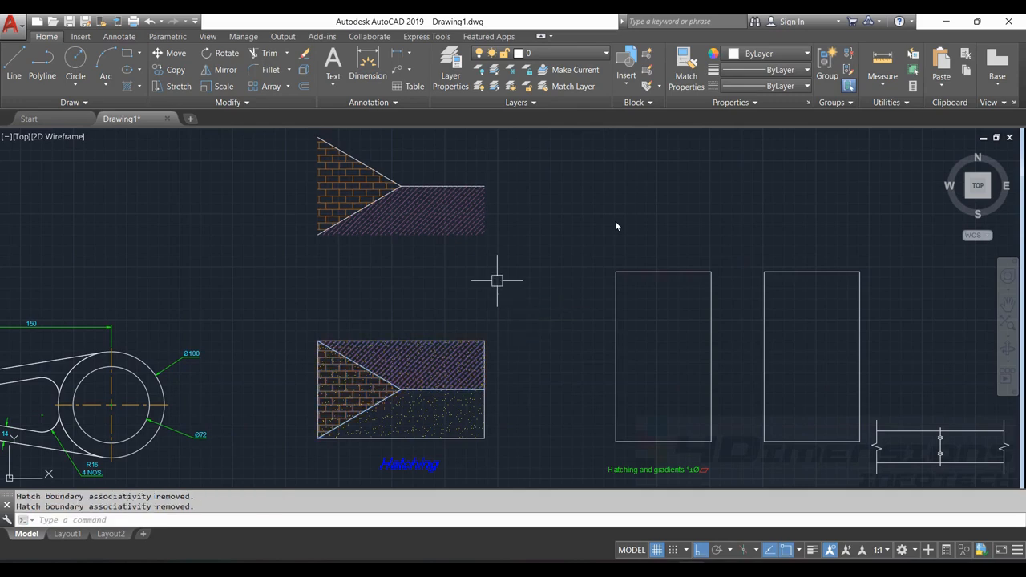
Move the vertical line with the circle on its upper end by the circle's centre to empty space right of the break-line section, with Ortho off
scroll(593, 378, "down", 3)
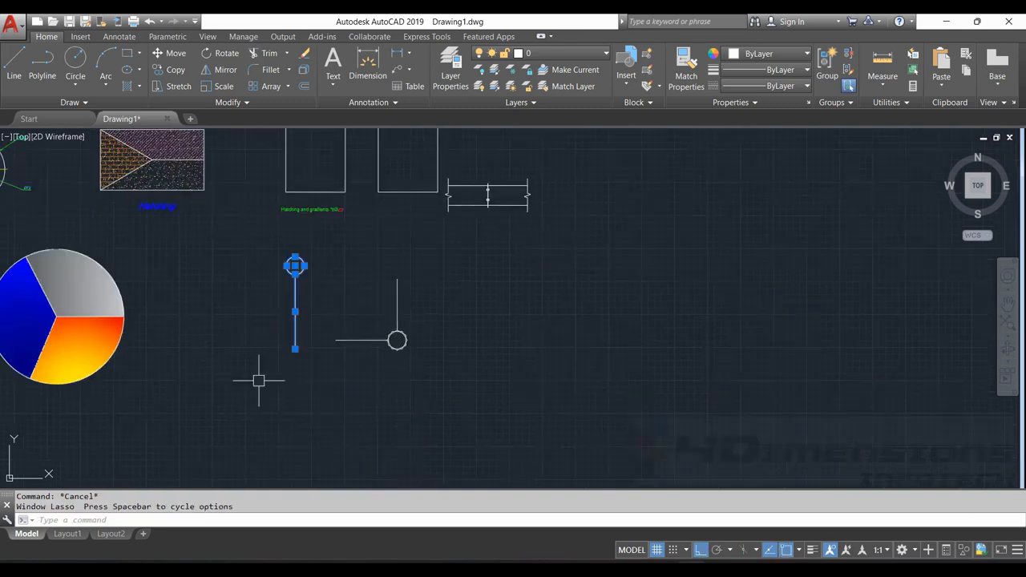
key("Escape")
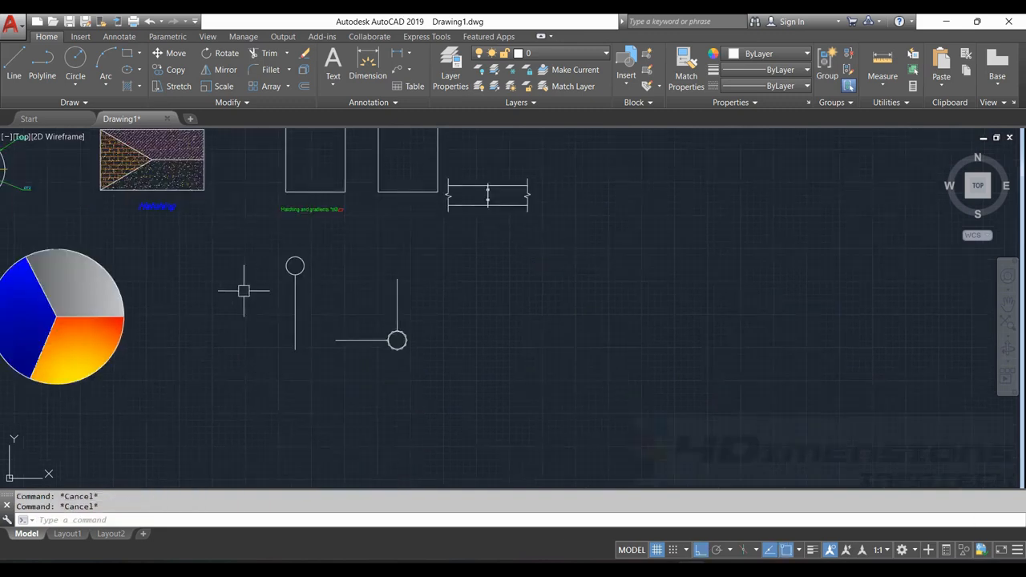
mouse_move(250, 255)
left_mouse_down()
mouse_move(298, 224)
mouse_move(289, 377)
left_mouse_up()
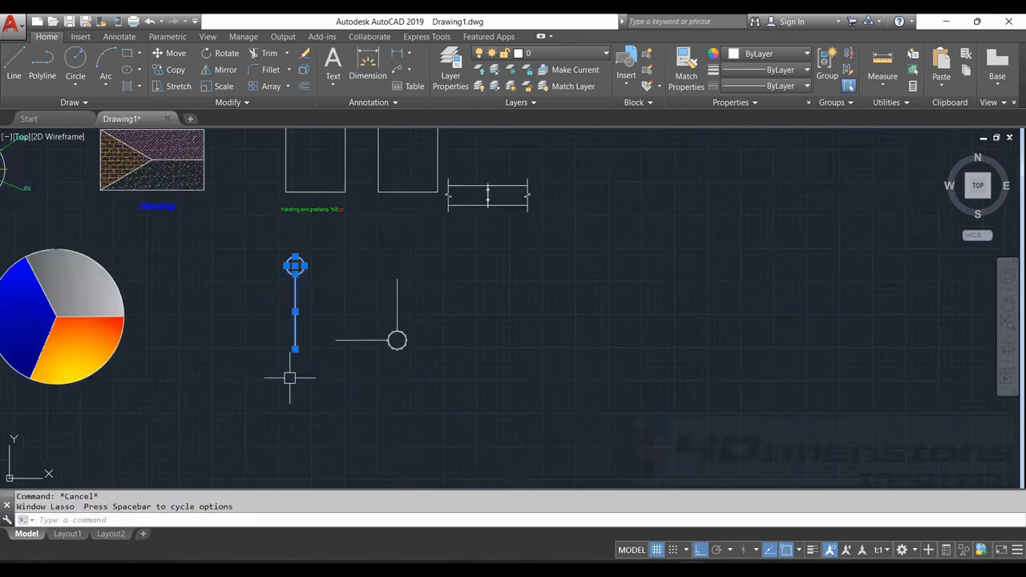
key("Return")
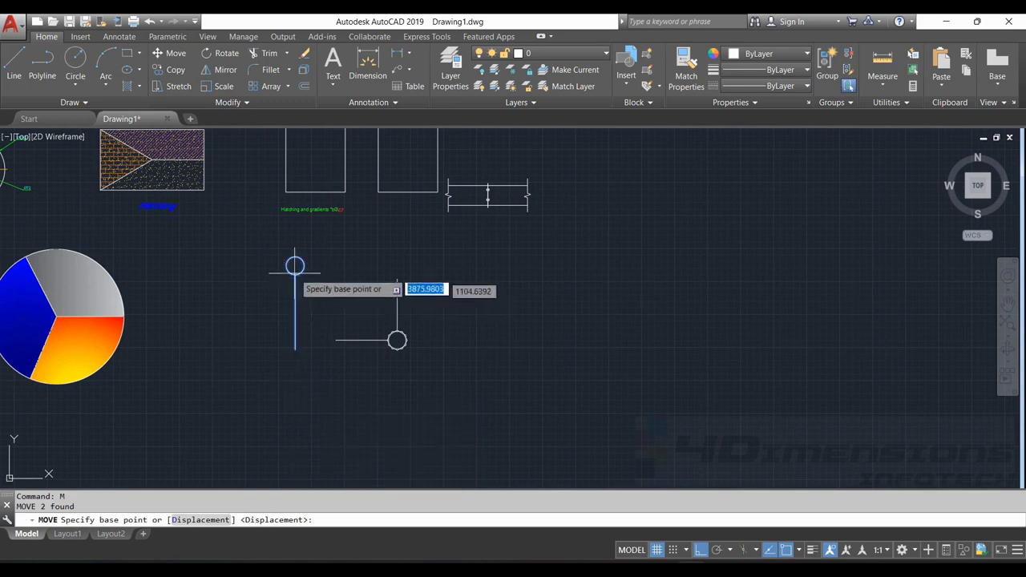
left_click(295, 265)
mouse_move(618, 265)
middle_mouse_down()
mouse_move(556, 315)
mouse_move(469, 354)
middle_mouse_up()
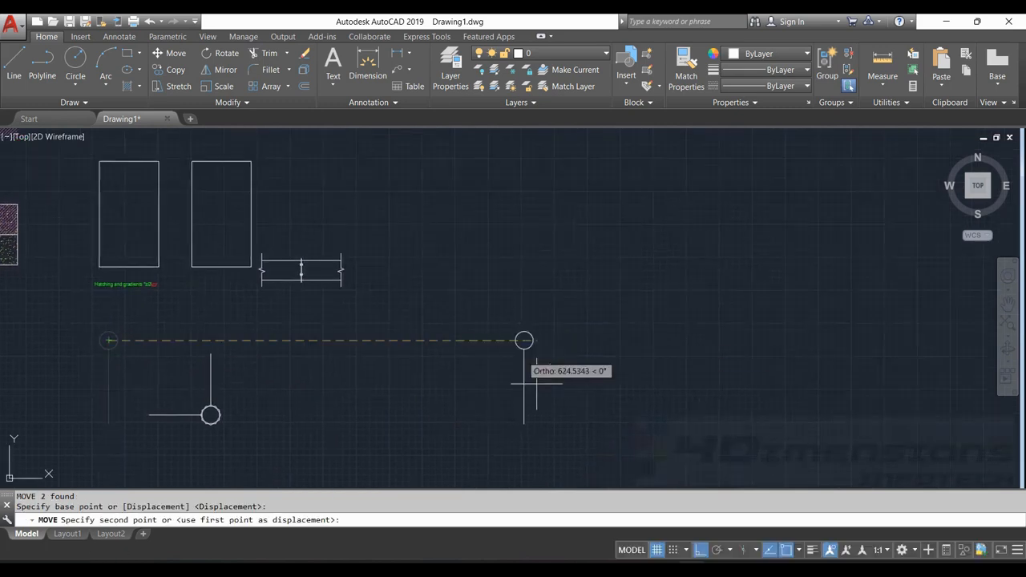
left_click(701, 551)
middle_click_drag(694, 358, 528, 457)
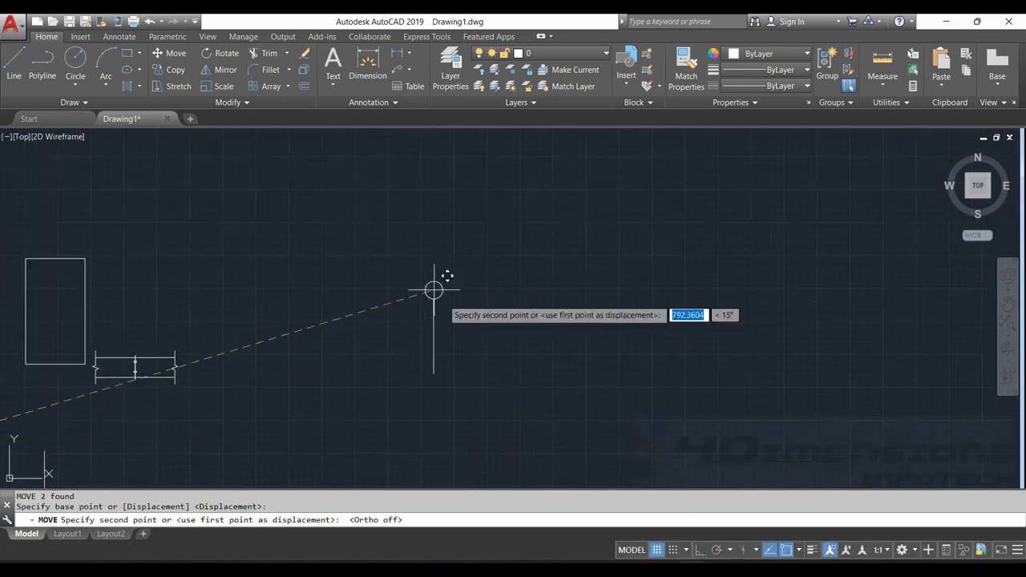
left_click(428, 228)
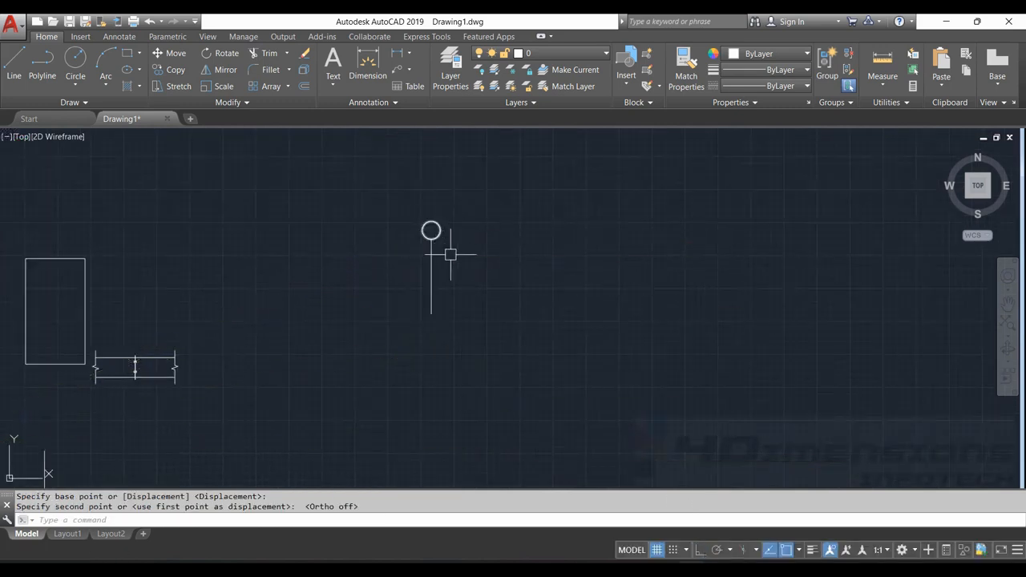
scroll(446, 249, "up", 5)
scroll(366, 186, "down", 4)
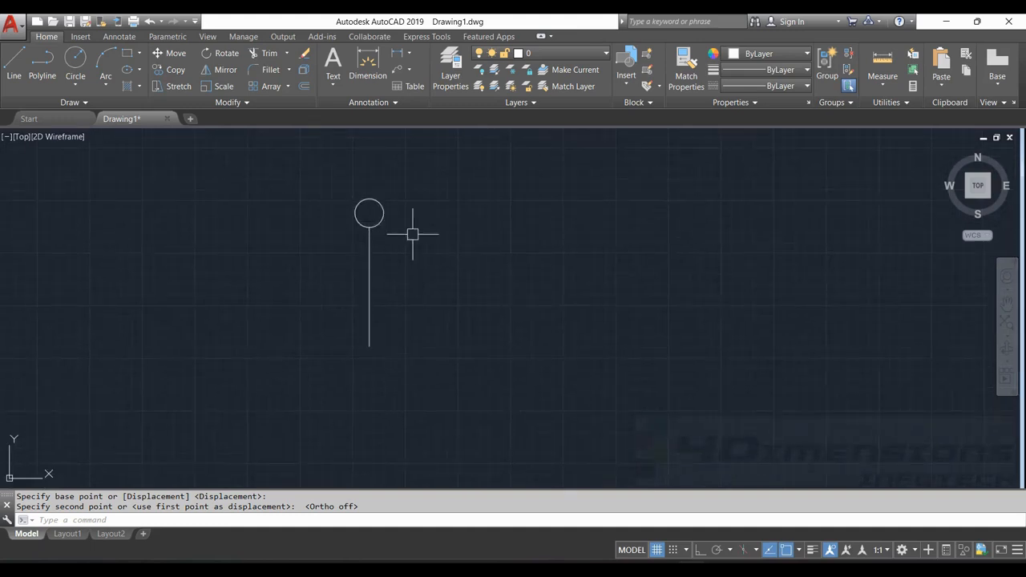
key("Escape")
key("Escape")
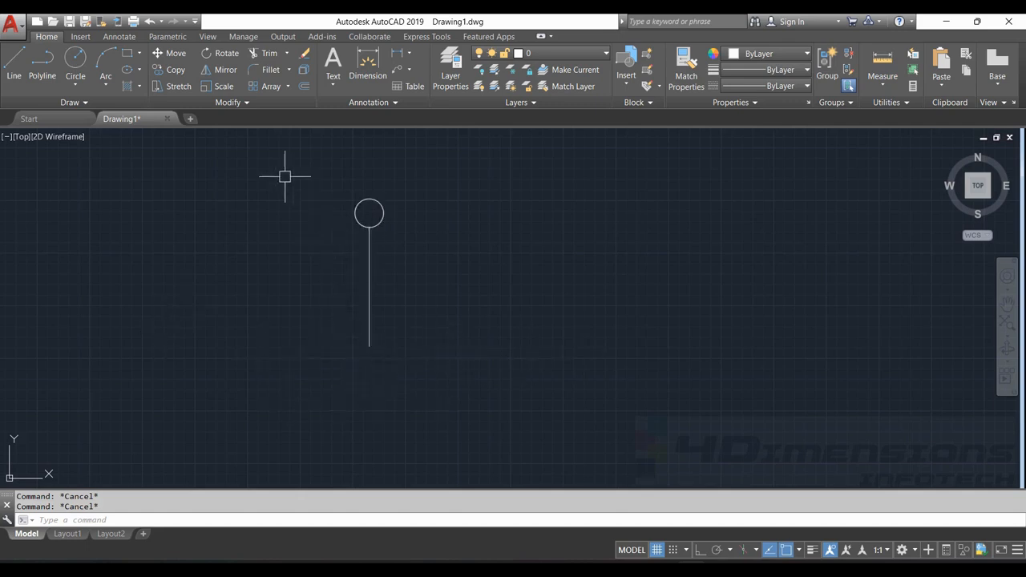
Mirror the circle and vertical line about a 135° line through the vertical line's lower endpoint, keeping the source objects
left_click(233, 72)
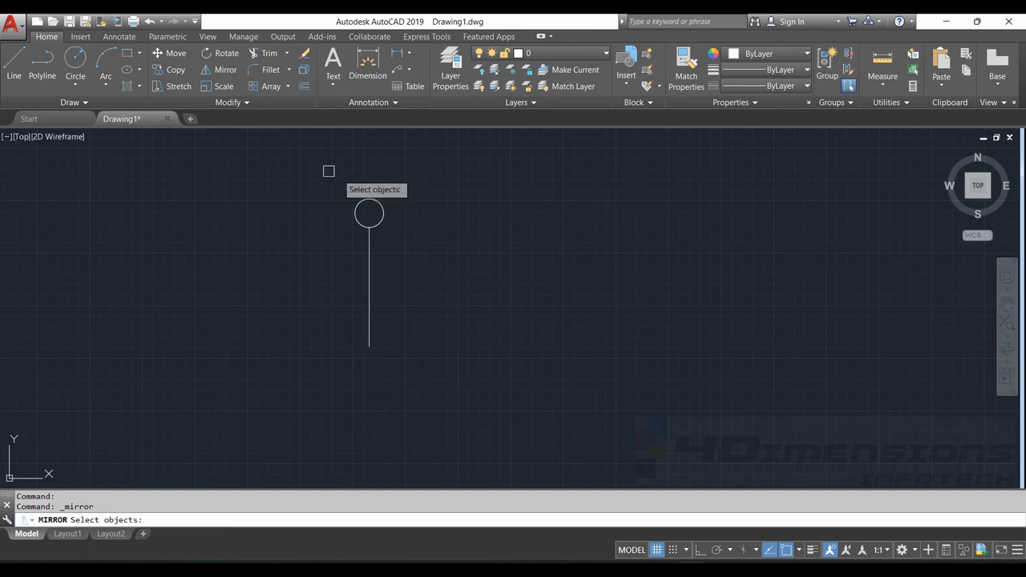
mouse_move(328, 169)
left_mouse_down()
mouse_move(435, 220)
mouse_move(268, 360)
mouse_move(270, 336)
left_mouse_up()
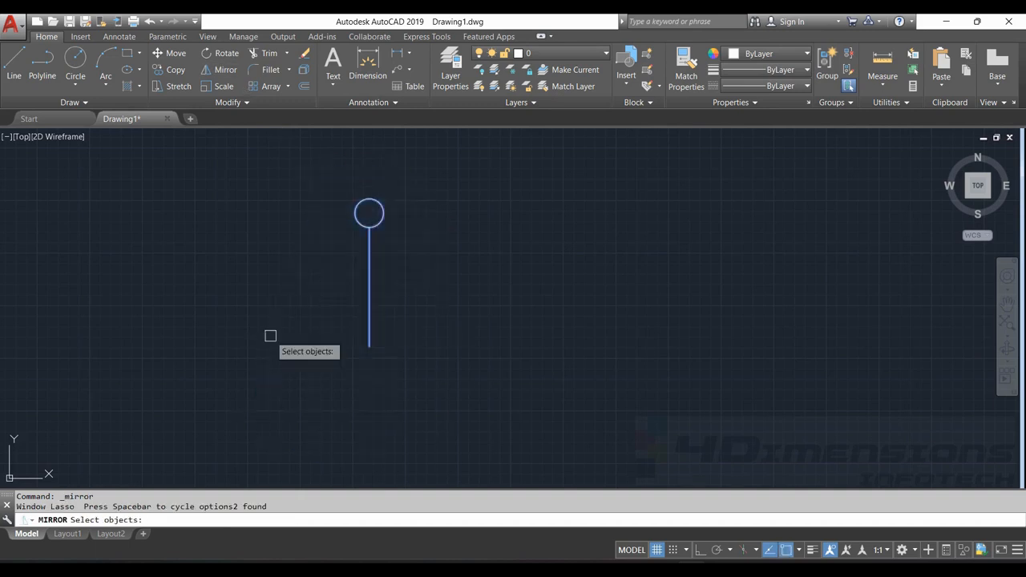
key("Return")
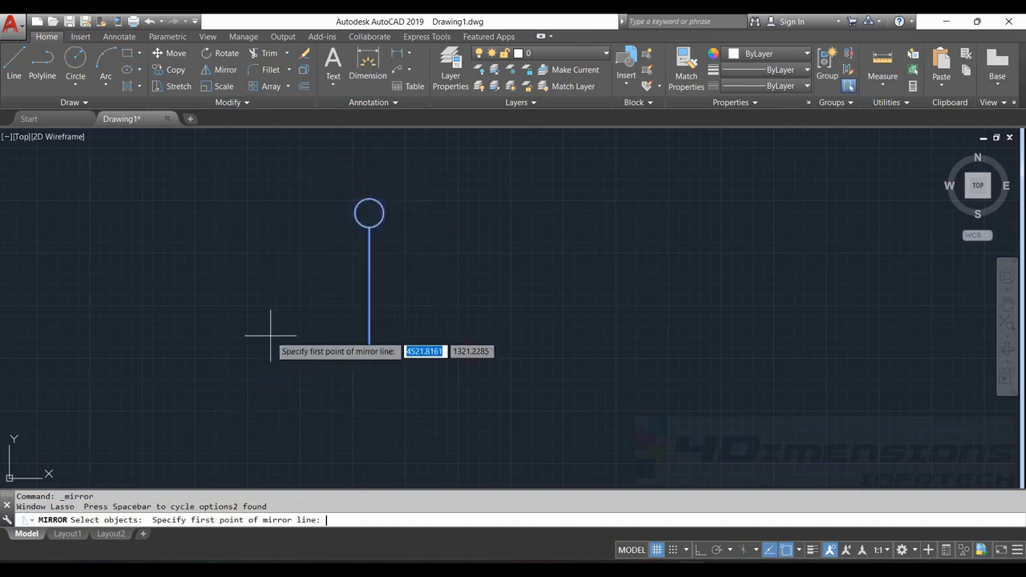
left_click(368, 347)
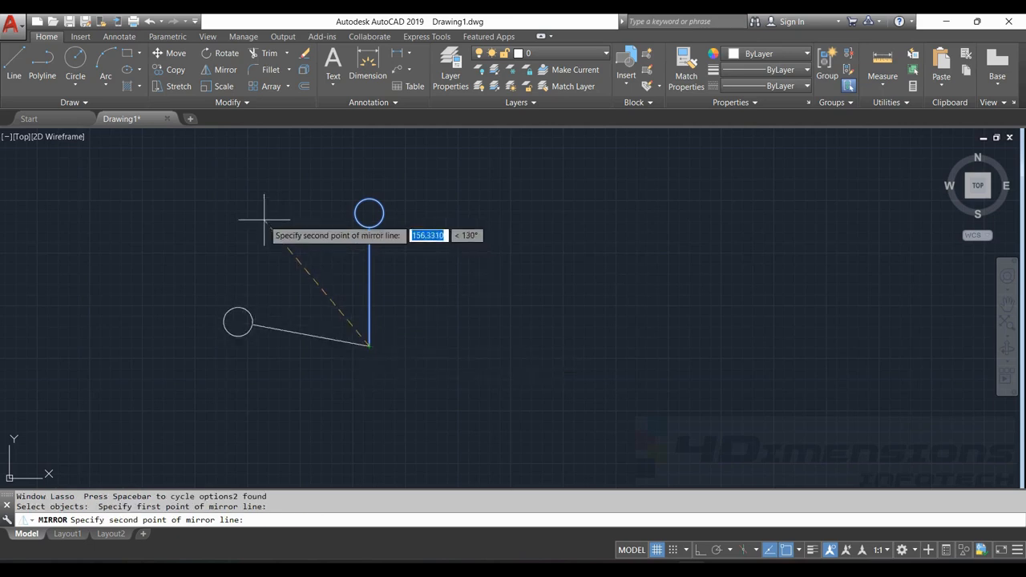
key("Tab")
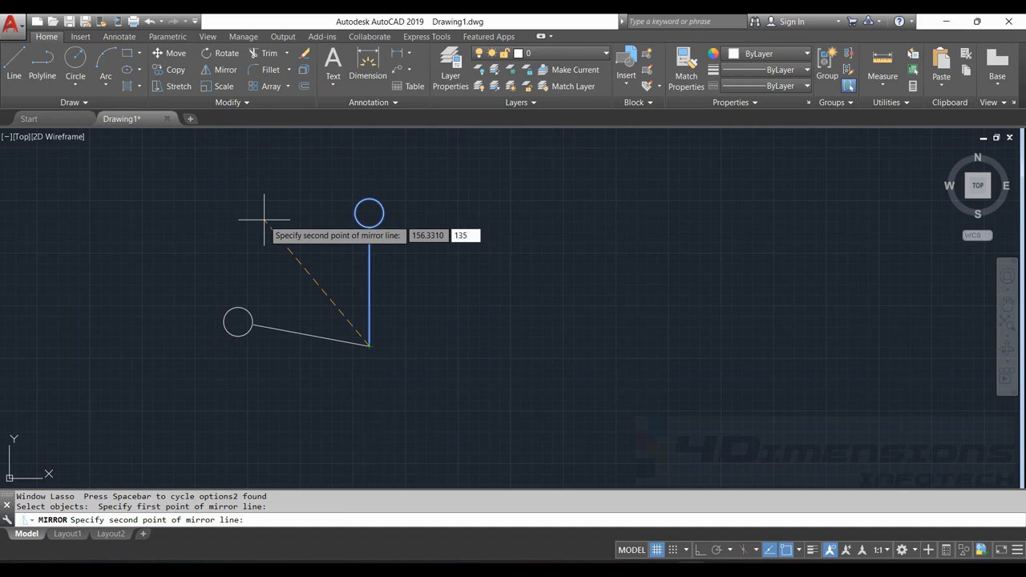
key("Return")
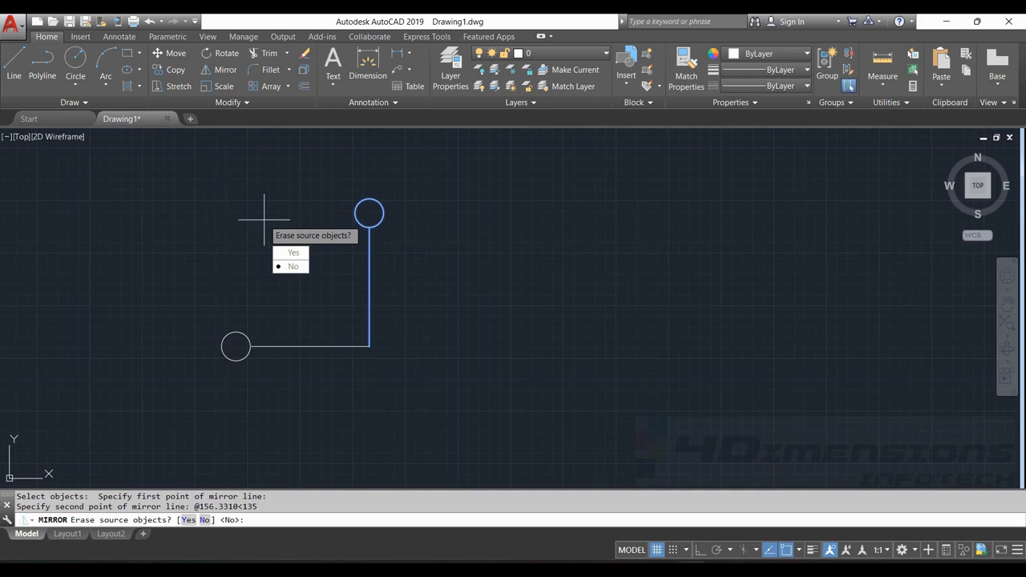
key("Return")
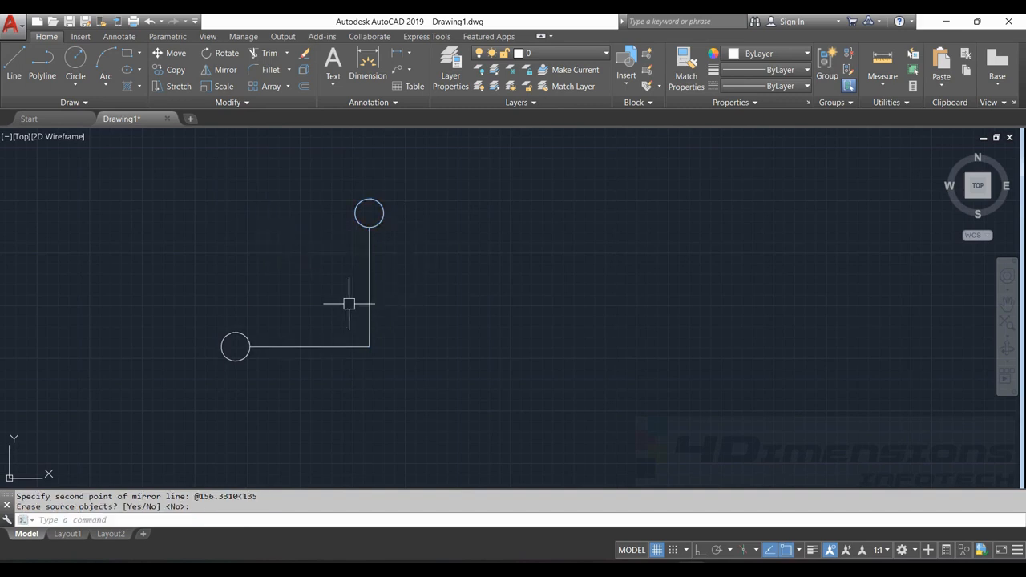
key("Escape")
key("Escape")
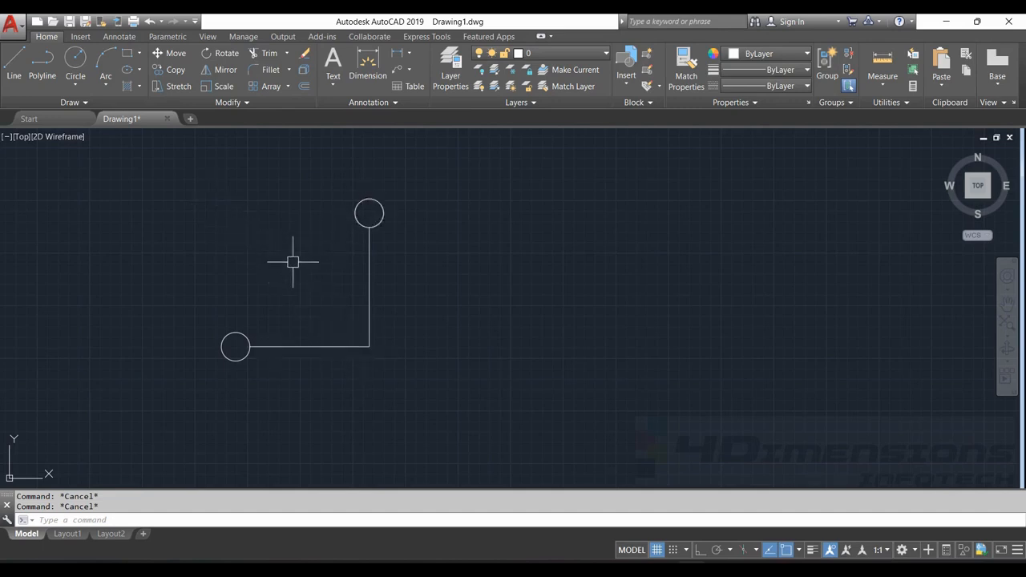
Copy the Exercise drawing by its large circle's centre to empty space above and right of the mirrored circle-and-line figures, with Ortho off
scroll(391, 222, "down", 6)
scroll(321, 254, "up", 3)
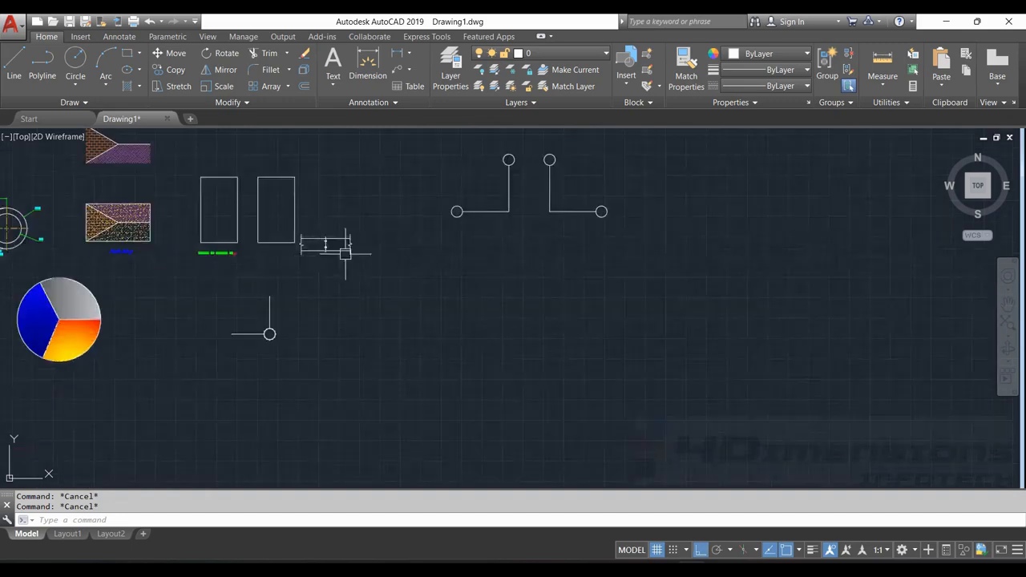
middle_click_drag(449, 282, 503, 310)
scroll(603, 242, "down", 3)
scroll(360, 251, "up", 3)
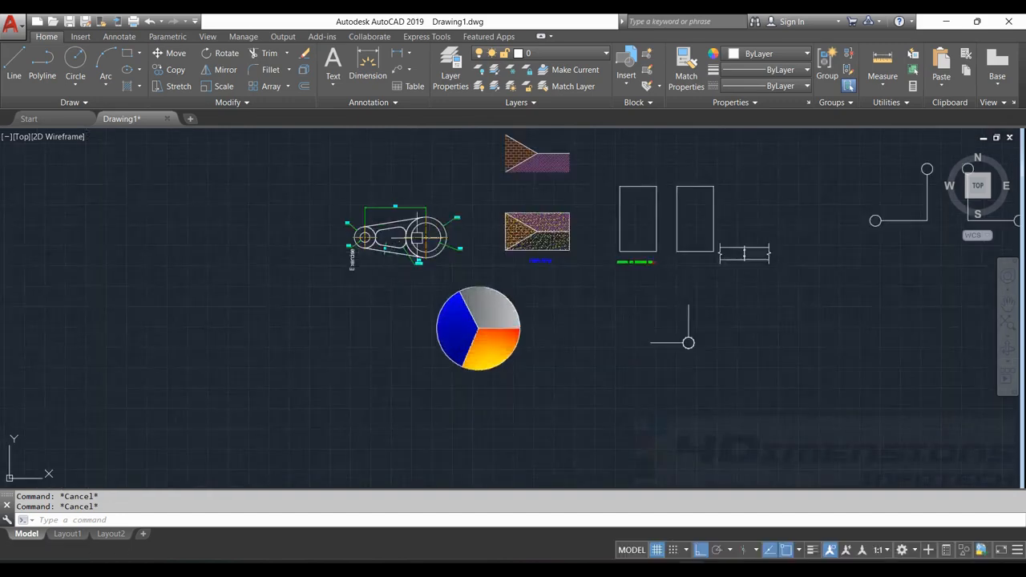
scroll(416, 237, "up", 2)
left_click(253, 142)
mouse_move(370, 138)
left_mouse_down()
mouse_move(539, 241)
mouse_move(275, 303)
left_mouse_up()
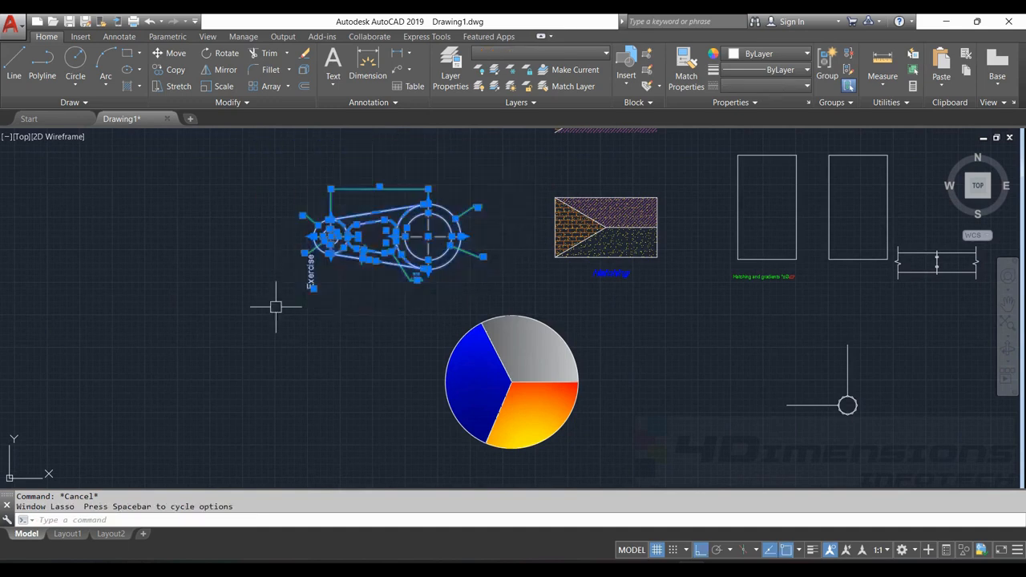
key("Return")
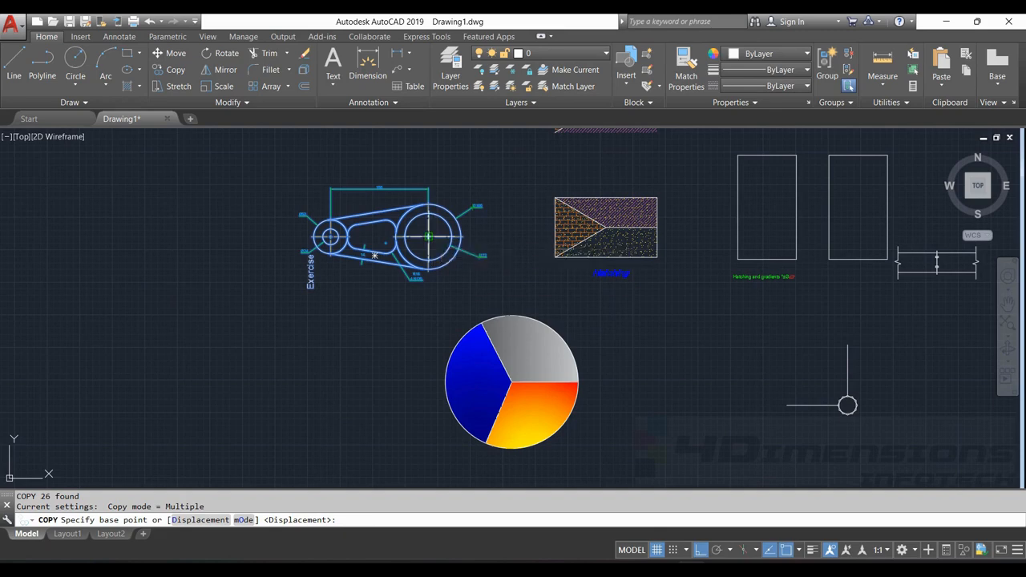
left_click(428, 237)
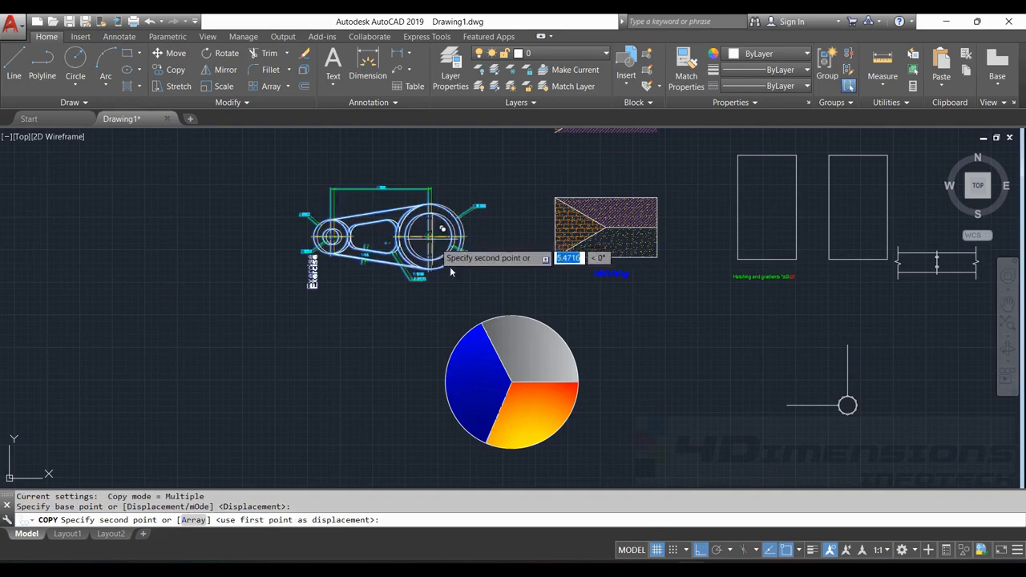
scroll(551, 353, "down", 4)
middle_click_drag(706, 255, 475, 272)
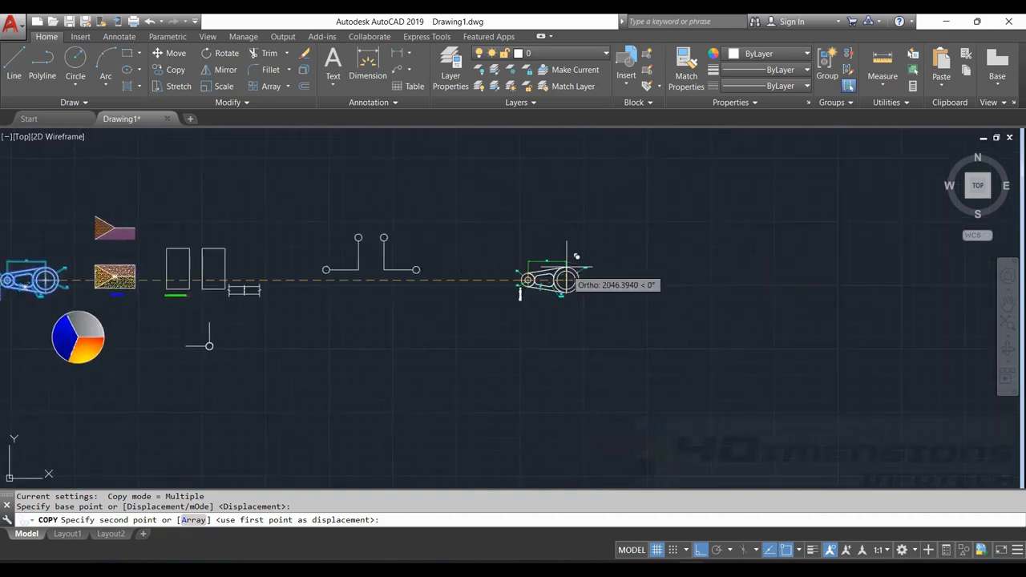
left_click(703, 551)
middle_click_drag(597, 292, 586, 364)
scroll(495, 234, "up", 2)
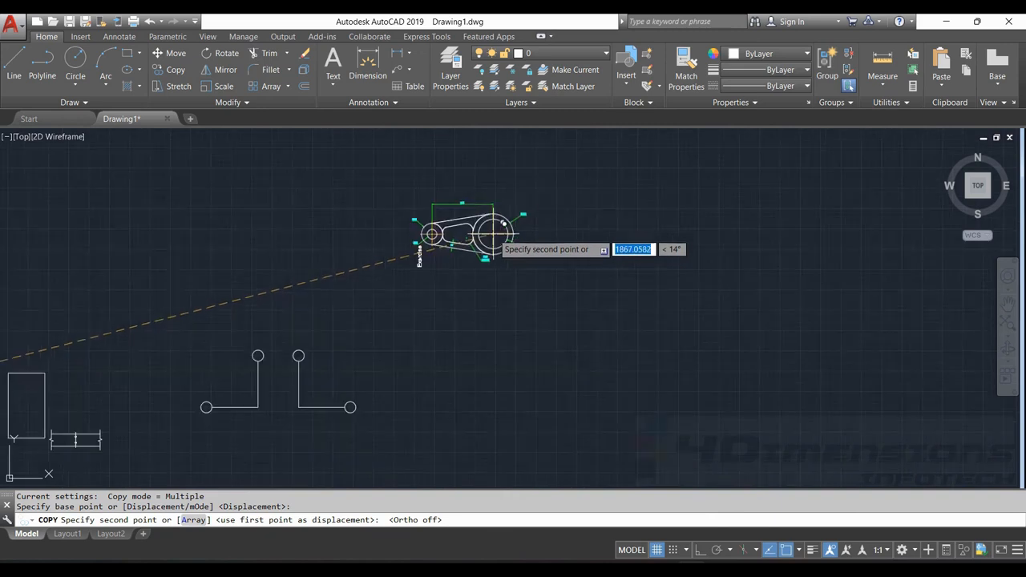
middle_click_drag(533, 209, 521, 250)
left_click(532, 223)
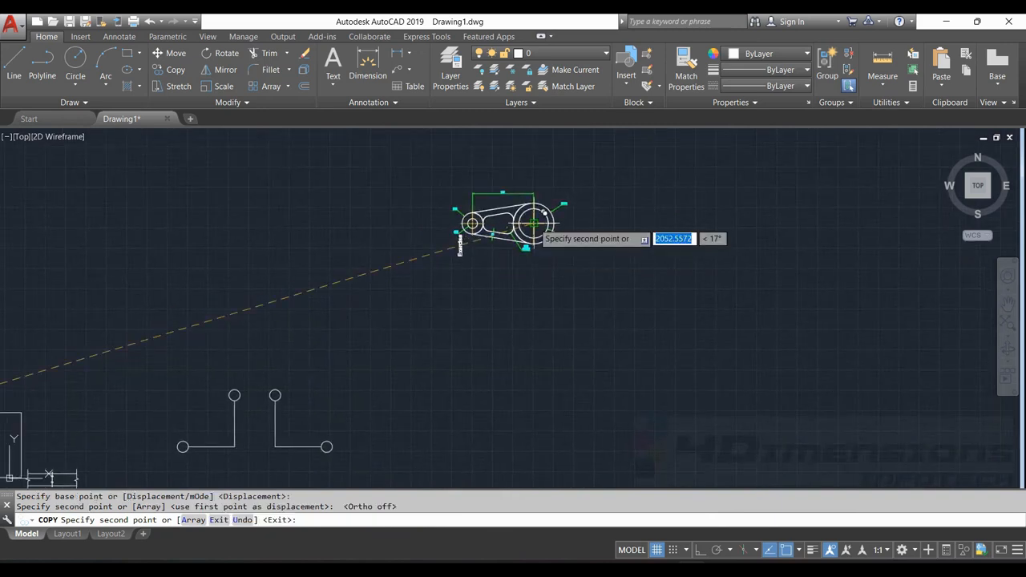
key("Escape")
key("Escape")
Delete the vertical "Exercise" text from the copied drawing
scroll(480, 215, "up", 4)
left_click(426, 275)
key("Delete")
key("ctrl+z")
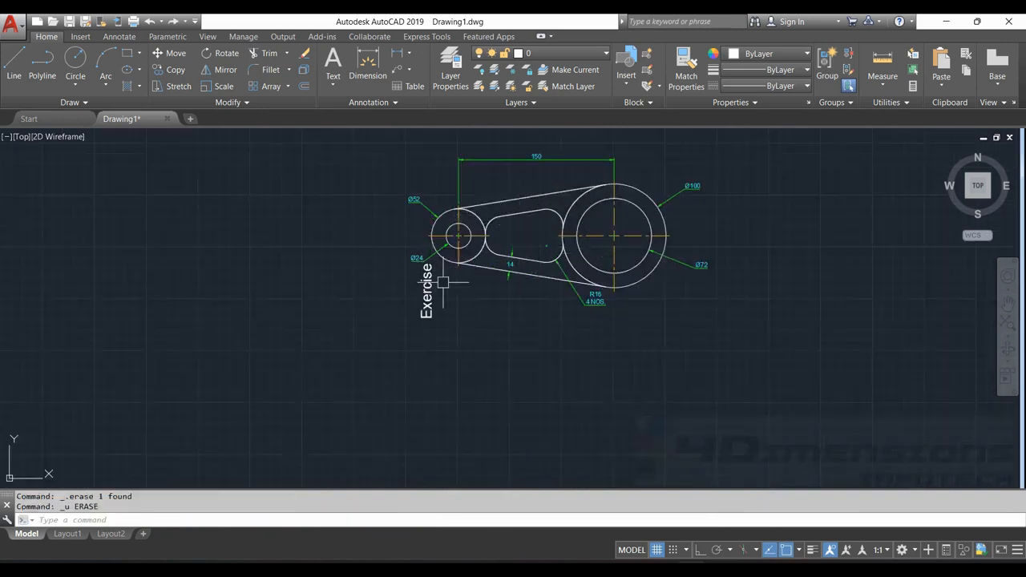
left_click(428, 284)
key("Delete")
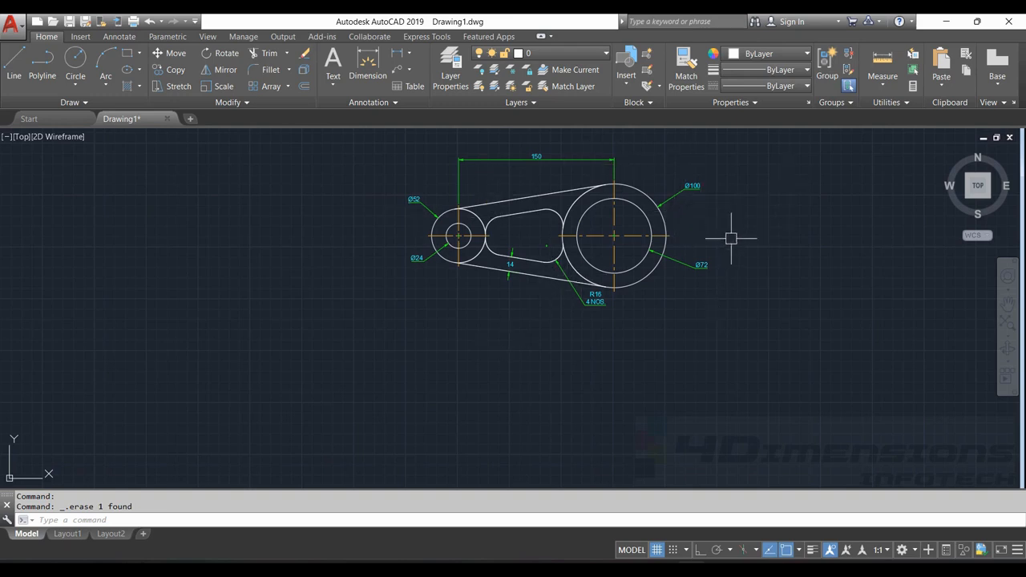
Rotate the whole copied part with its dimensions by 90° about the large circle's centre
key("Return")
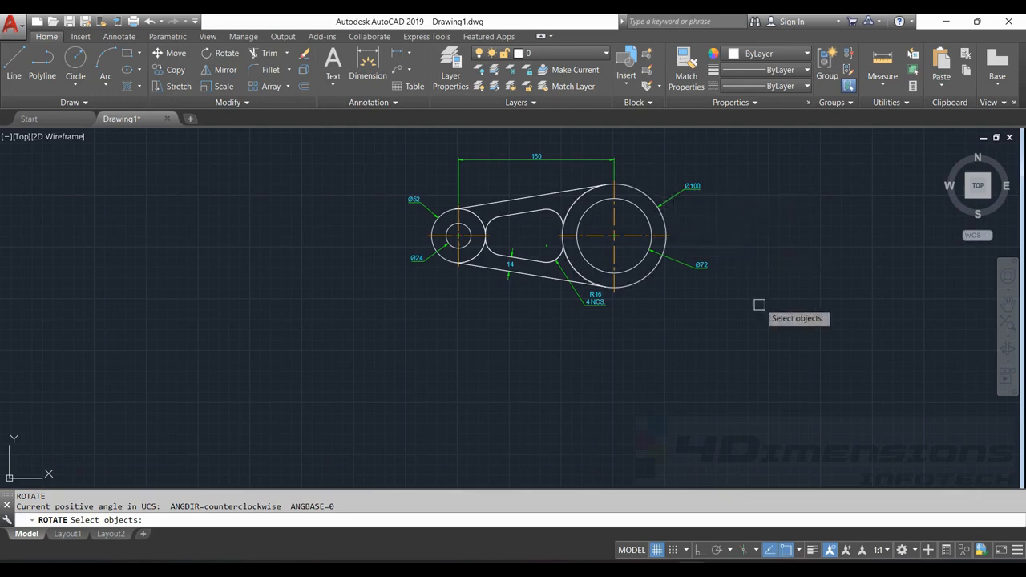
mouse_move(757, 314)
left_mouse_down()
mouse_move(241, 279)
mouse_move(698, 142)
mouse_move(738, 166)
left_mouse_up()
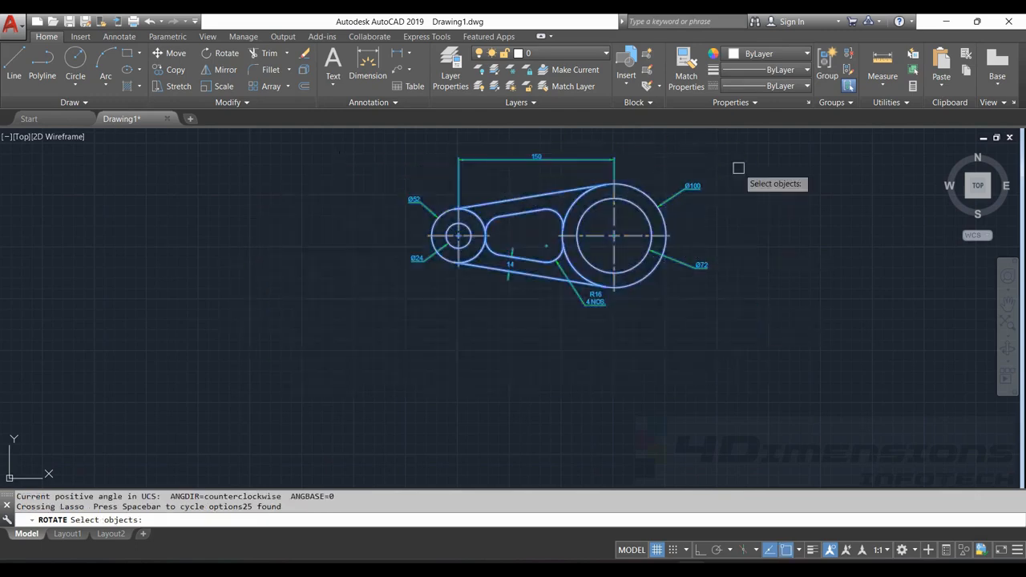
key("Return")
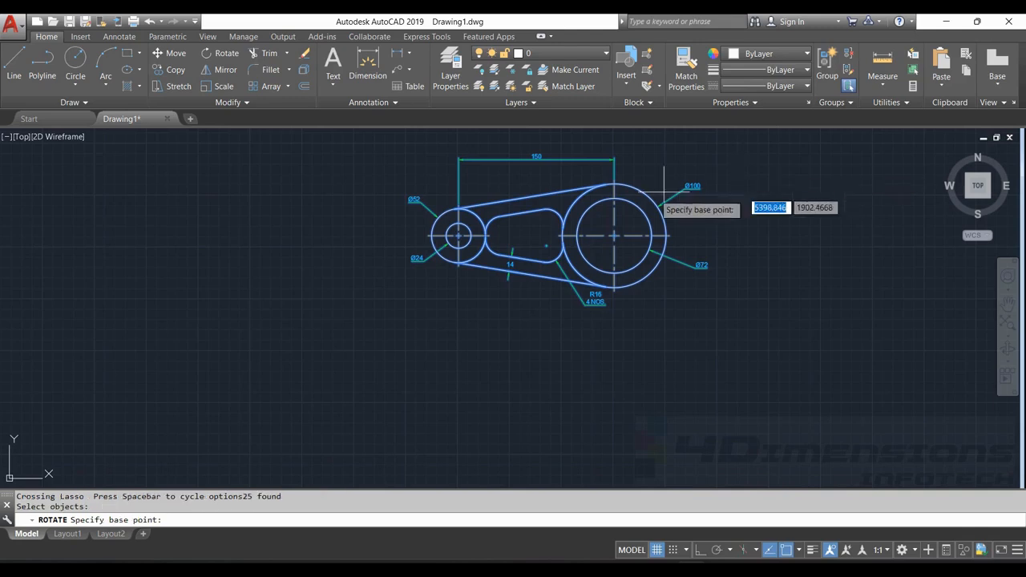
left_click(613, 235)
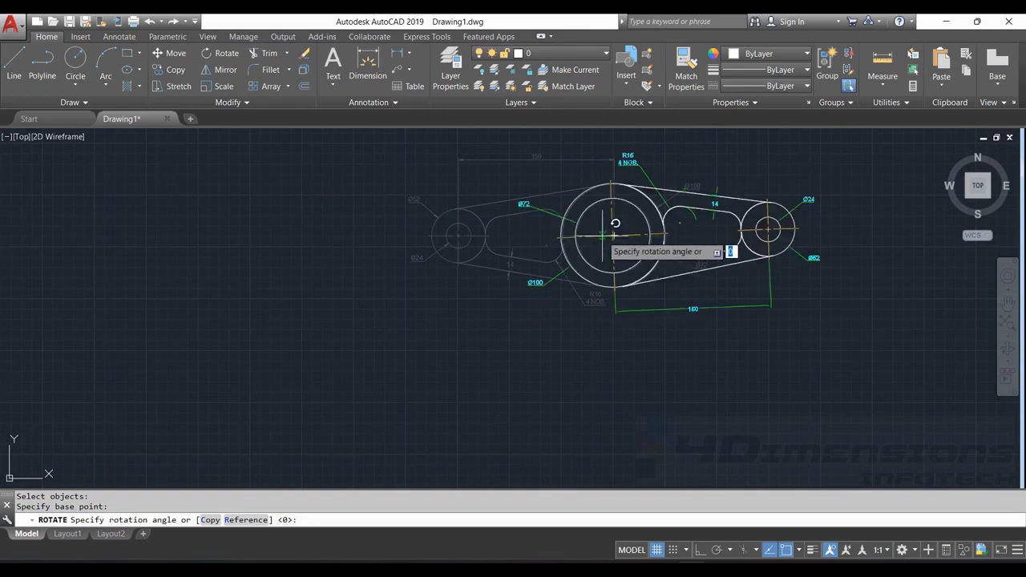
key("Return")
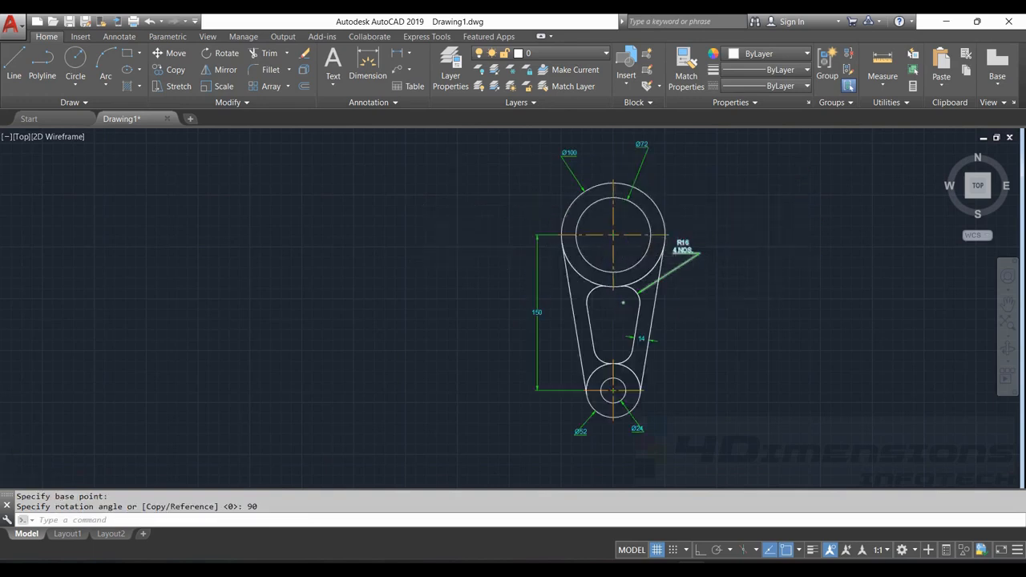
scroll(662, 284, "down", 3)
scroll(572, 297, "up", 2)
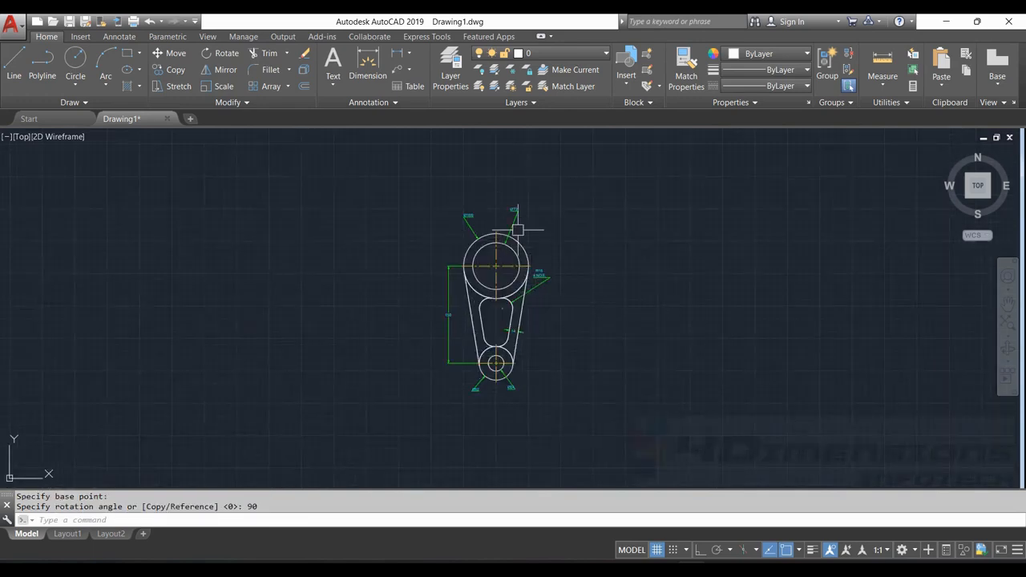
key("Escape")
key("Escape")
Reposition the Ø100, Ø72 and R16 leader labels of the rotated part farther outward from its outline
scroll(492, 362, "up", 4)
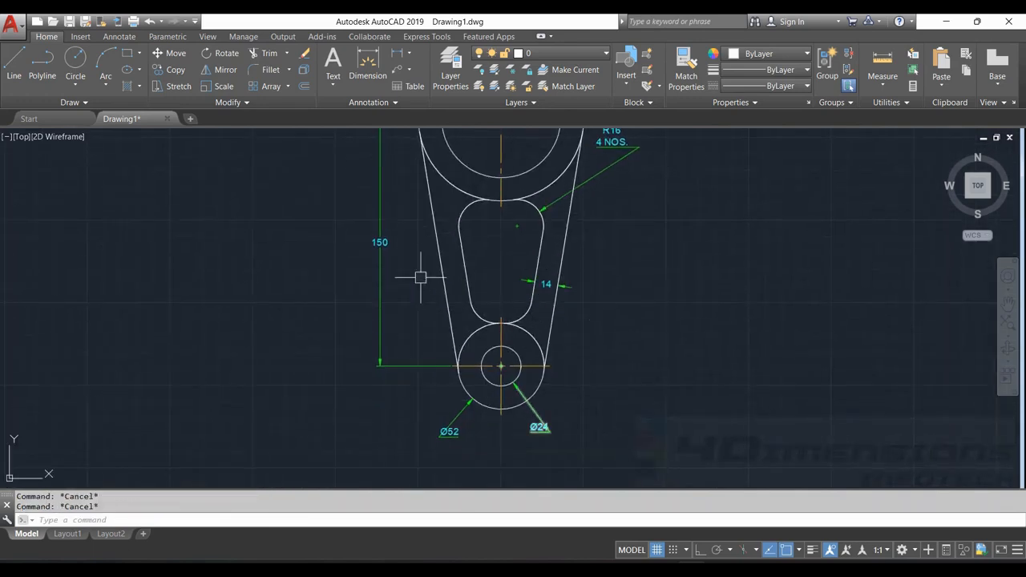
scroll(419, 281, "down", 2)
scroll(416, 240, "up", 3)
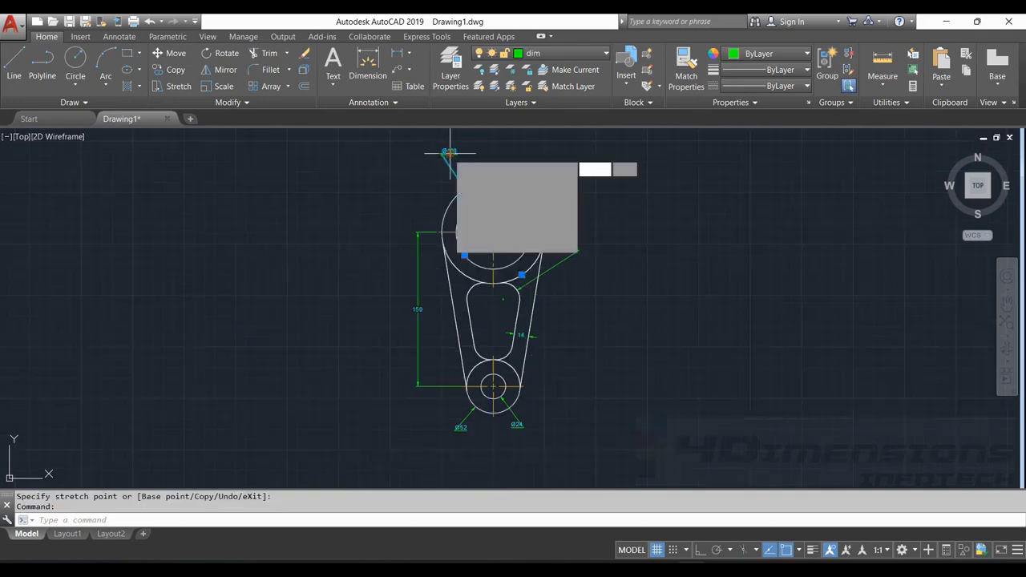
left_click(449, 153)
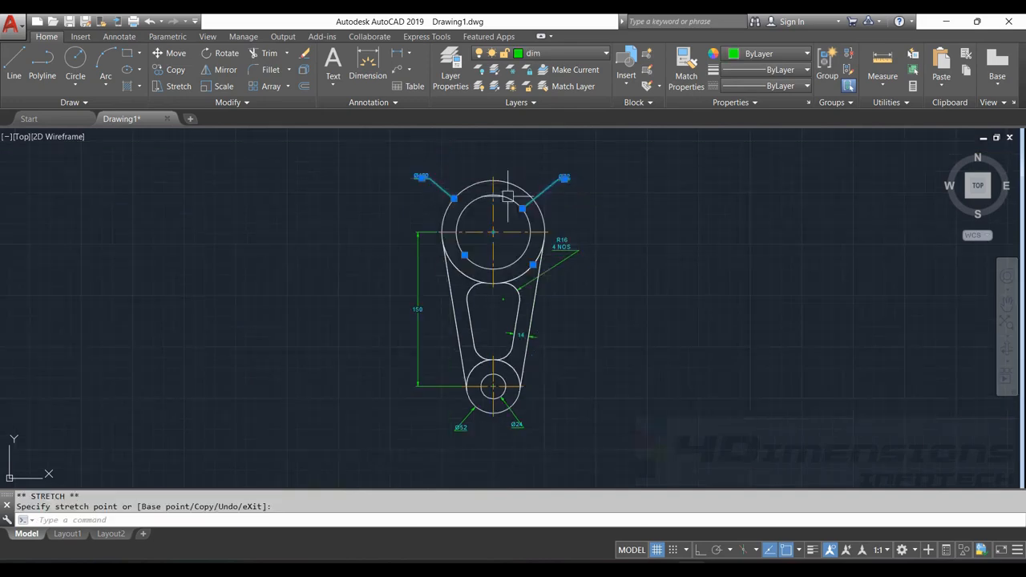
key("Escape")
key("Escape")
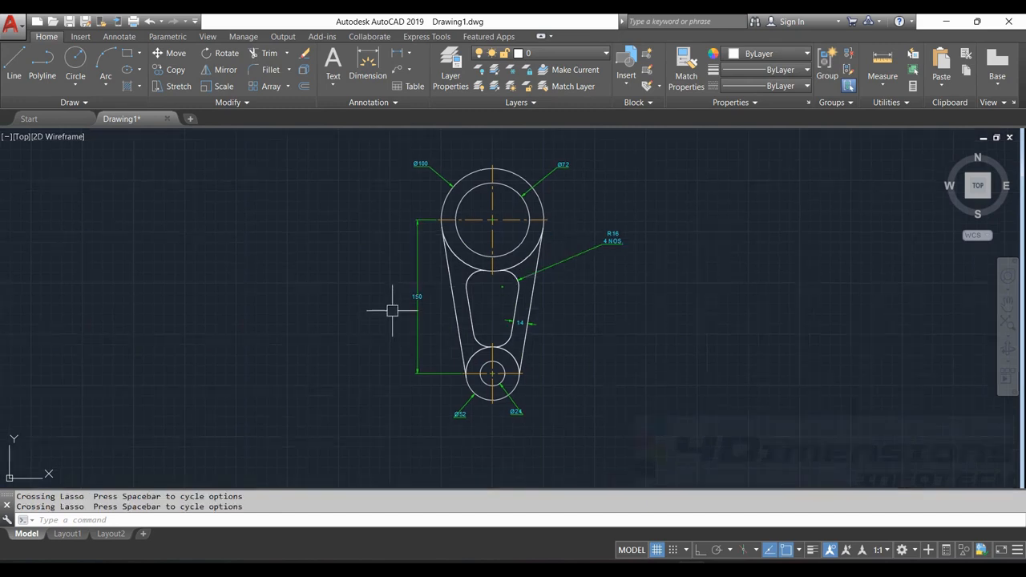
Stretch the lower half of the rotated part 50 units straight down from the small circle's centre, with Ortho on
mouse_move(392, 310)
left_mouse_down()
mouse_move(371, 394)
mouse_move(572, 431)
mouse_move(633, 355)
mouse_move(621, 280)
mouse_move(611, 283)
left_mouse_up()
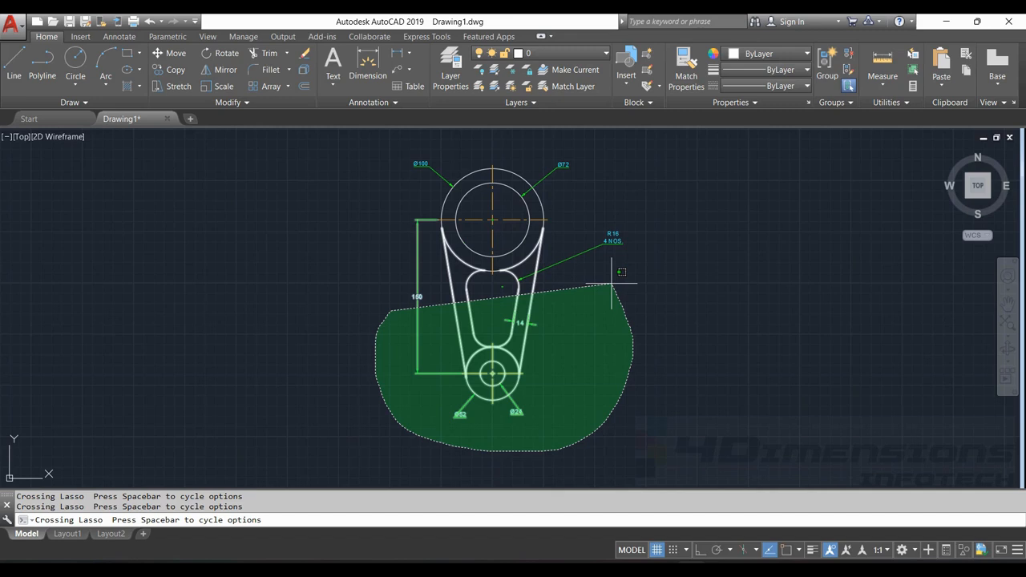
left_click_drag(611, 283, 613, 283)
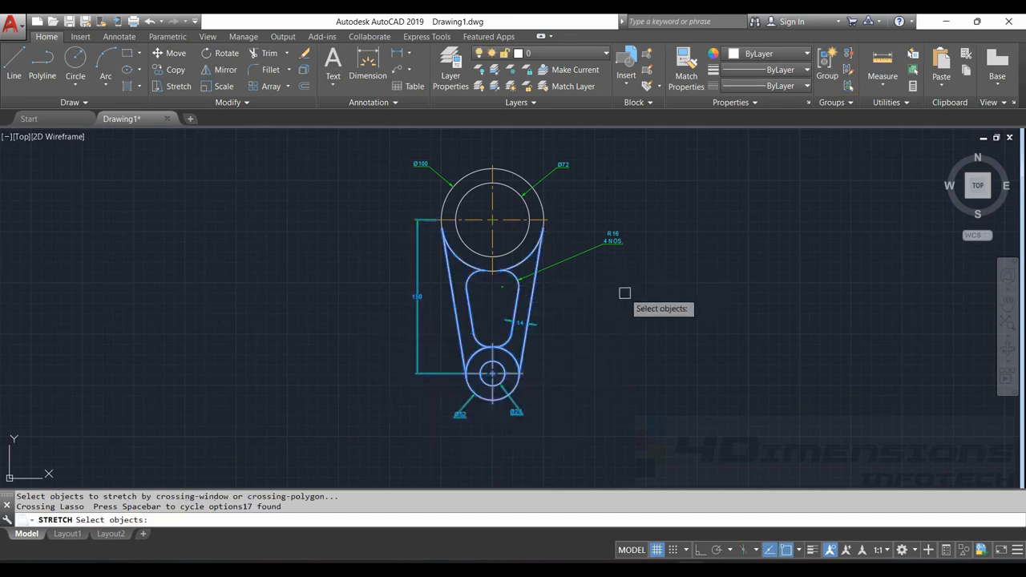
key("Return")
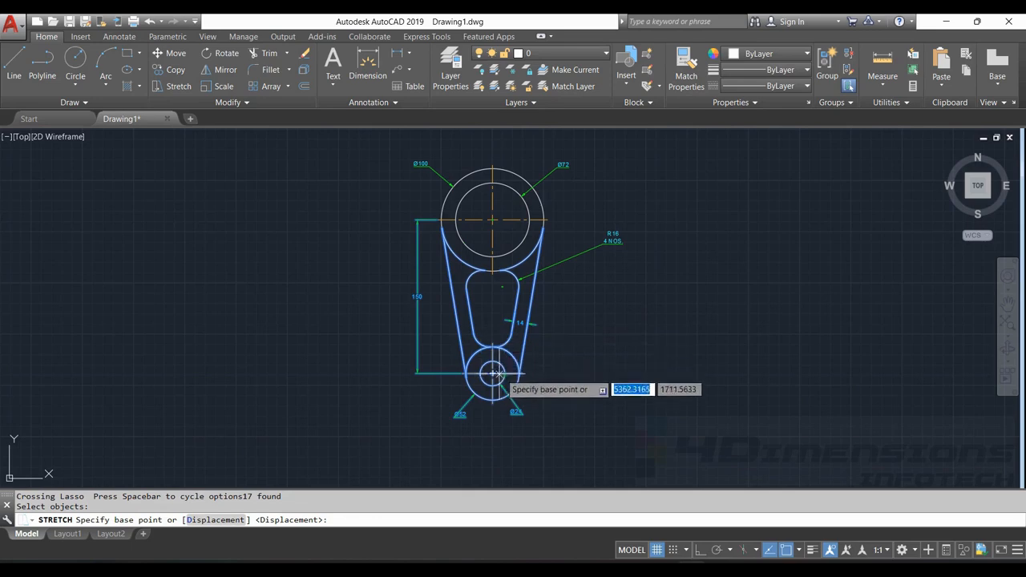
scroll(497, 333, "up", 3)
scroll(504, 328, "down", 5)
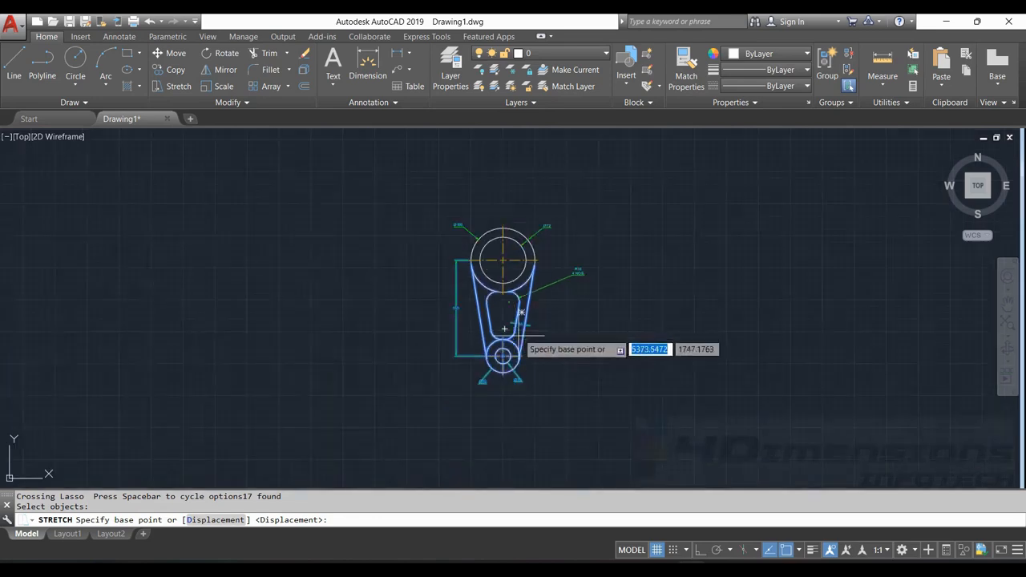
scroll(505, 345, "up", 3)
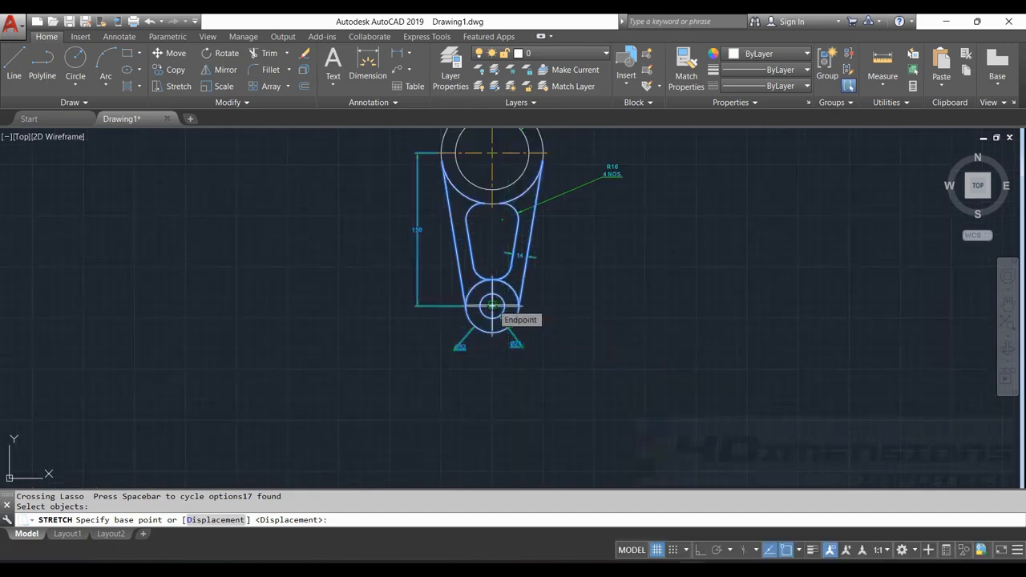
left_click(491, 306)
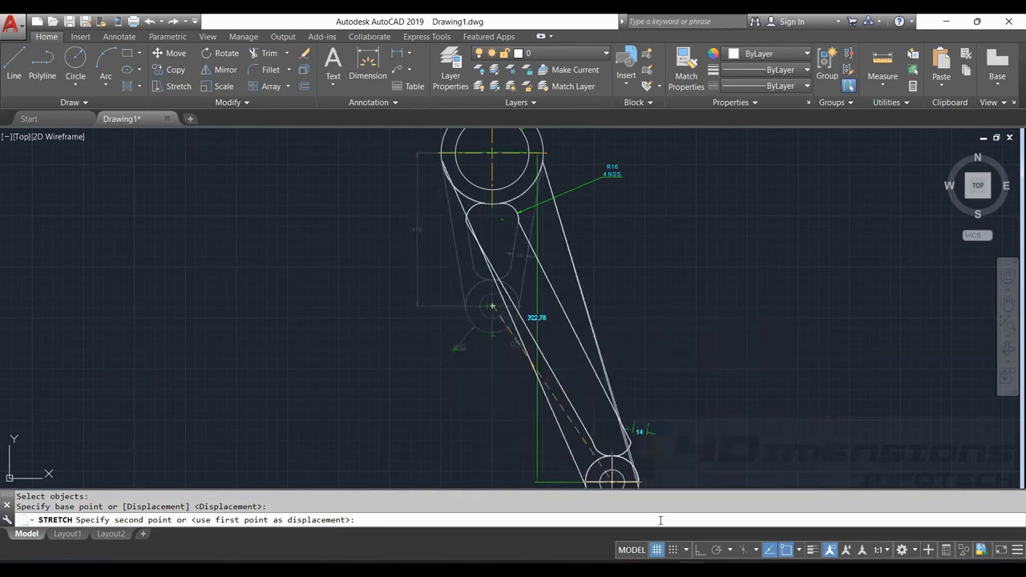
left_click(702, 550)
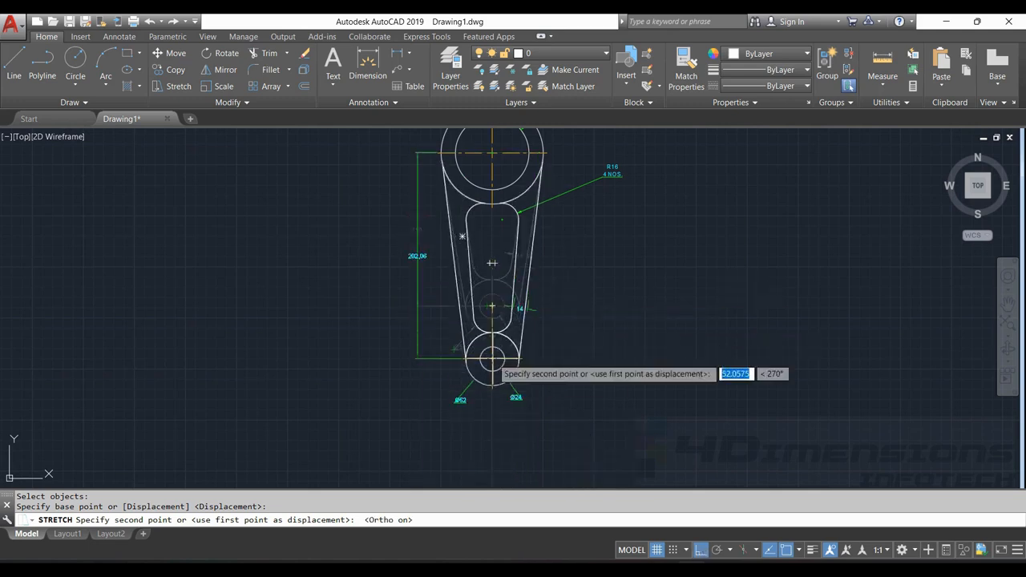
type("50")
key("Return")
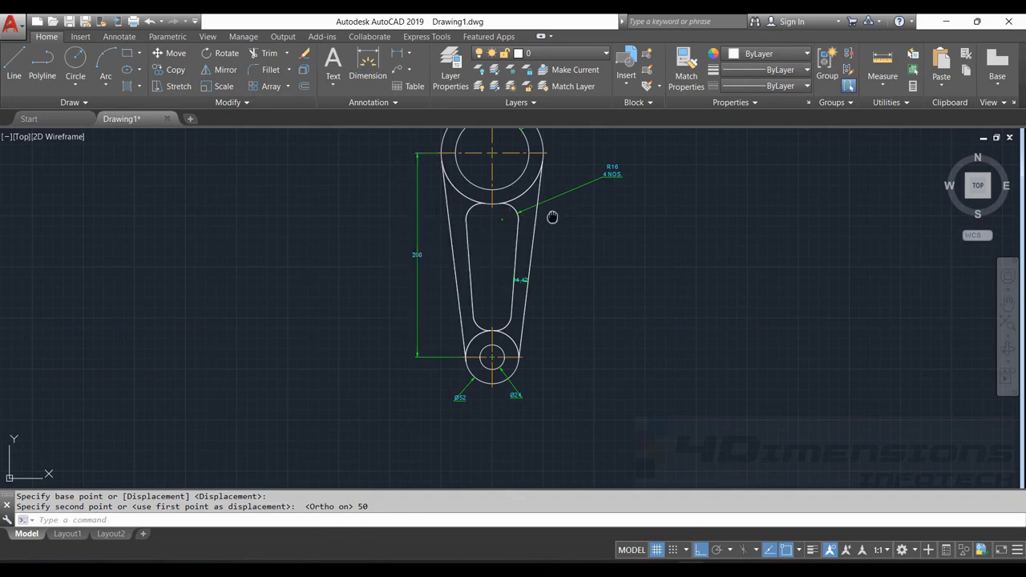
middle_click_drag(552, 217, 542, 250)
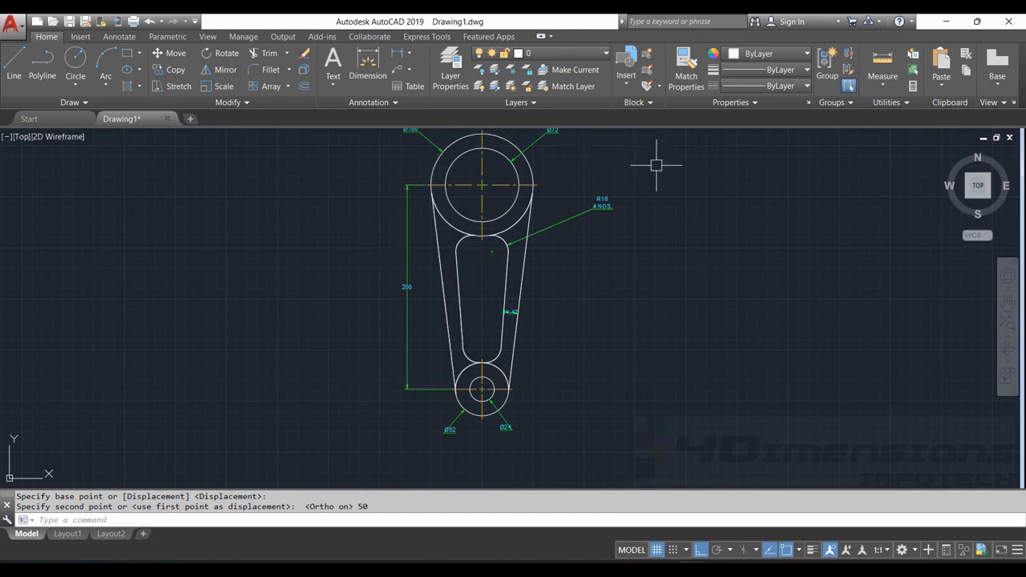
key("Escape")
key("Escape")
Draw a rectangle 145 units wide and 200 units high in empty space right of the stretched part
scroll(577, 268, "down", 3)
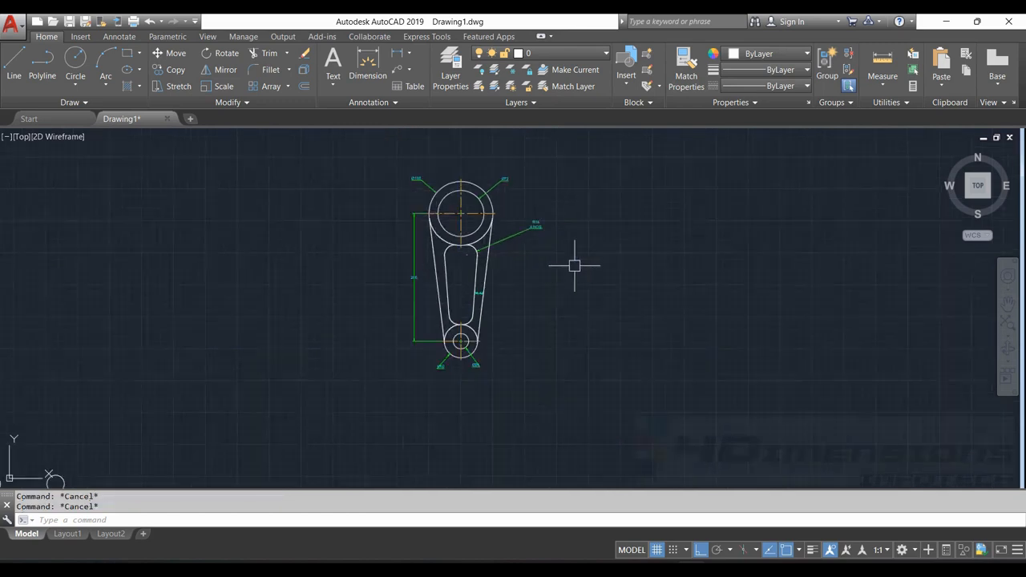
middle_click_drag(575, 265, 438, 258)
scroll(581, 240, "down", 2)
middle_click_drag(586, 239, 417, 213)
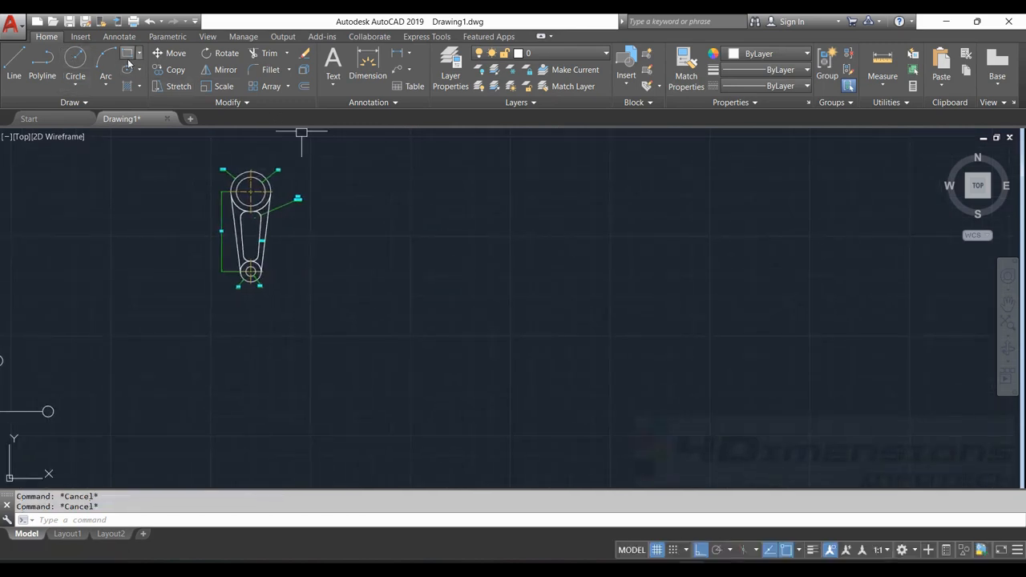
left_click(127, 53)
left_click(443, 333)
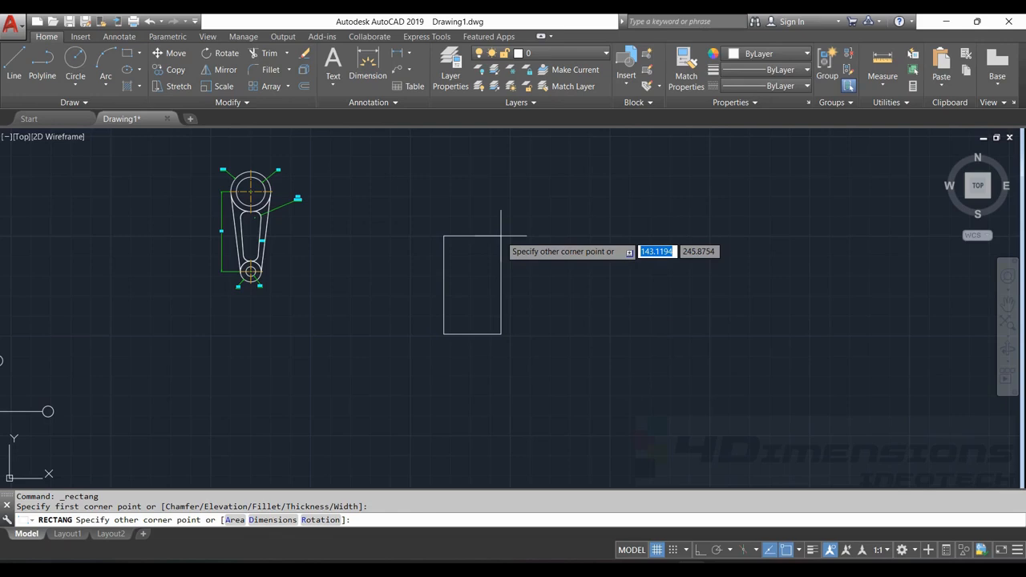
type("145")
key("Tab")
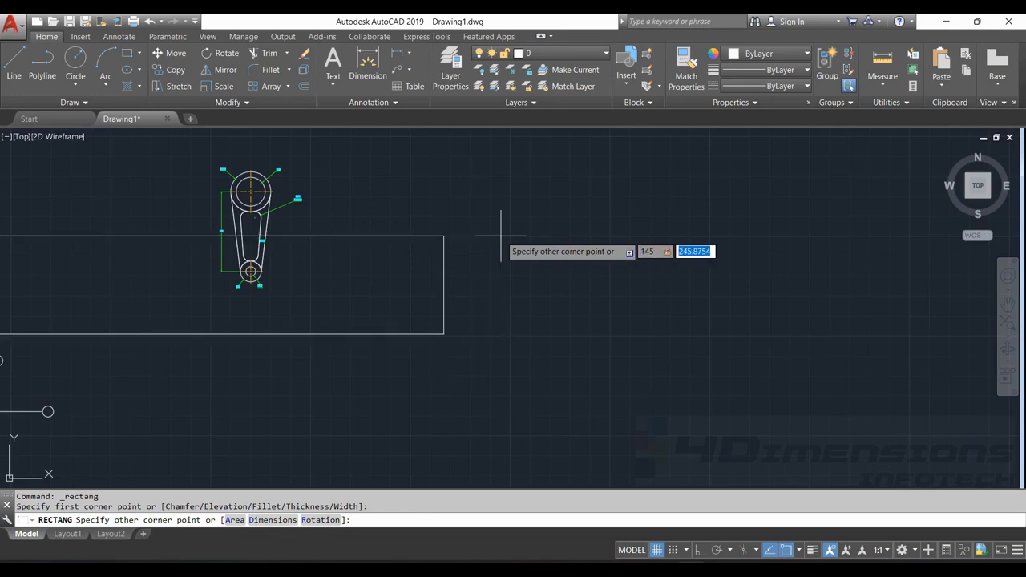
type("200")
key("Return")
Make dim the current layer
scroll(479, 257, "up", 2)
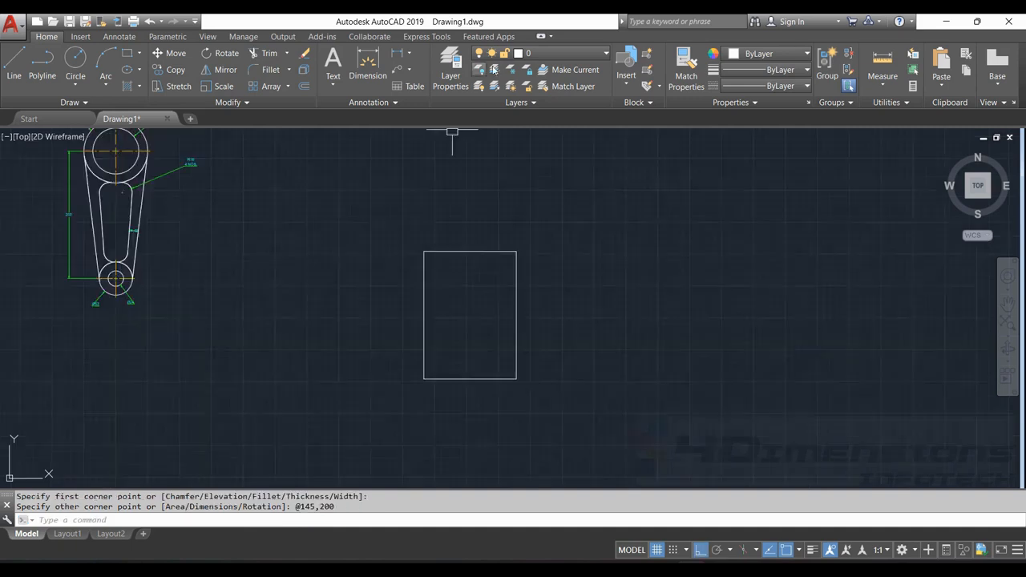
left_click(561, 53)
left_click(551, 116)
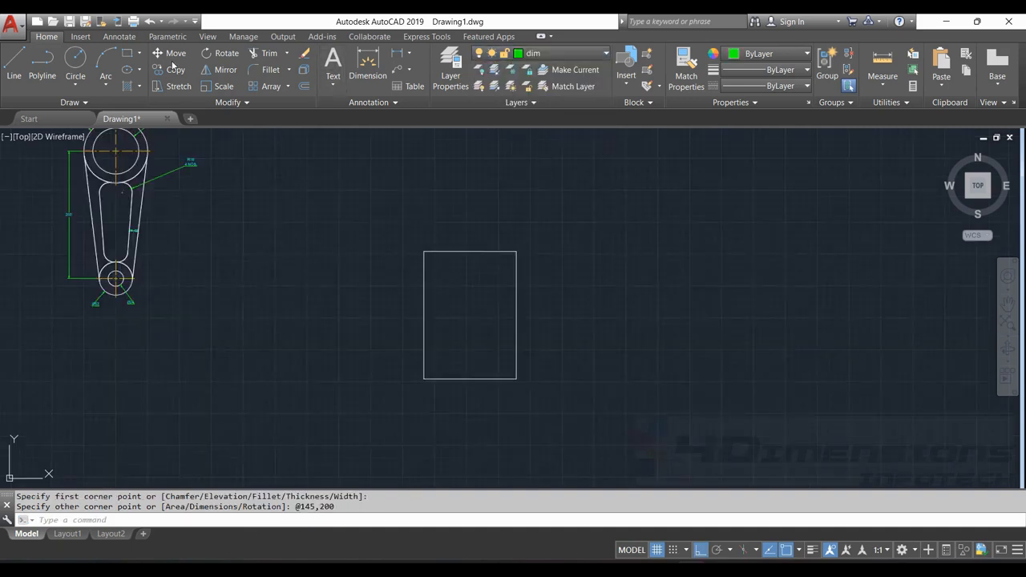
Add a vertical linear dimension along the rectangle's left edge, placed just outside the outline
left_click(408, 52)
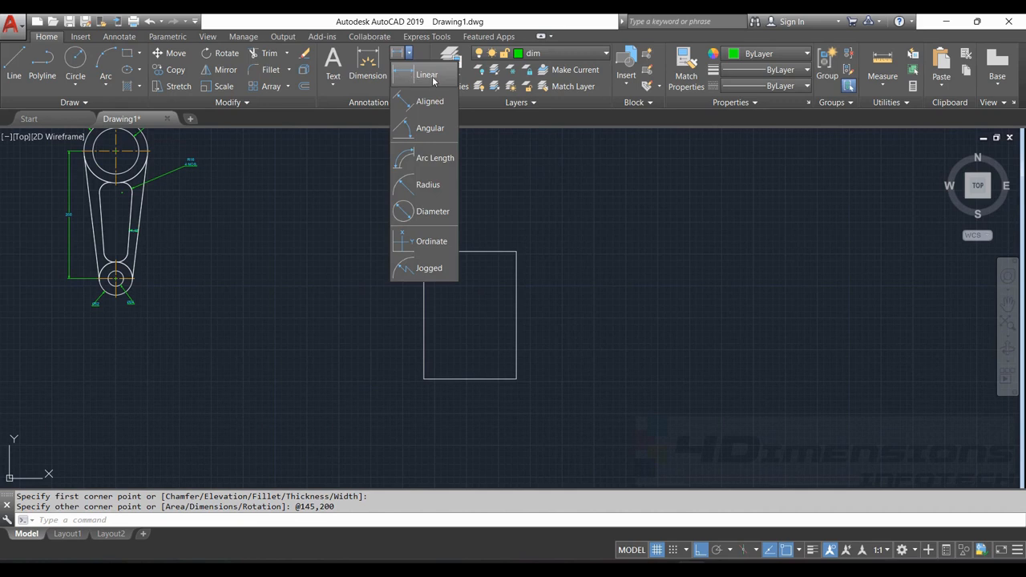
left_click(429, 75)
left_click(424, 252)
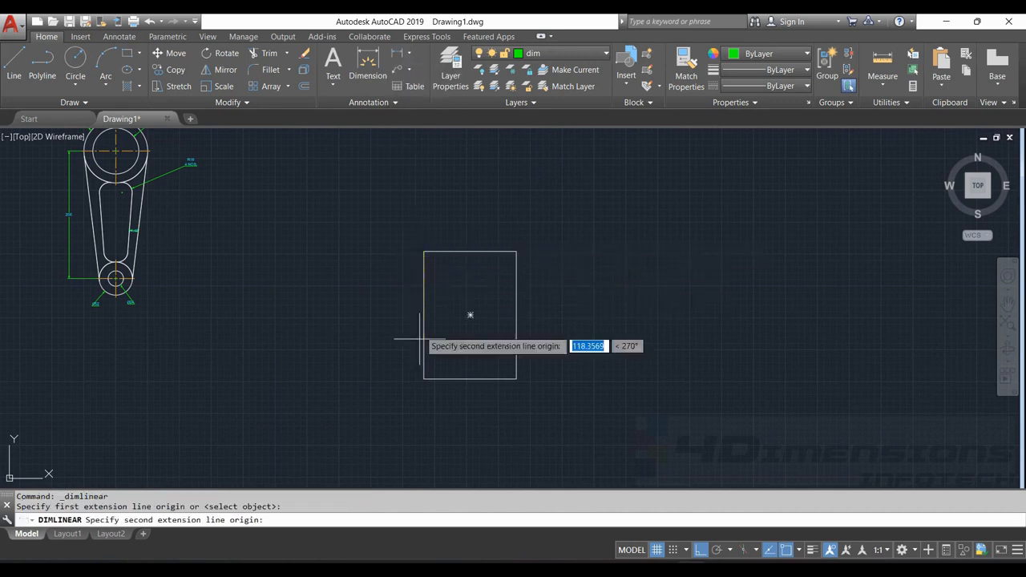
left_click(424, 378)
left_click(406, 365)
Add a linear dimension for the rectangle's bottom edge and shift it slightly farther below the outline
scroll(424, 337, "up", 4)
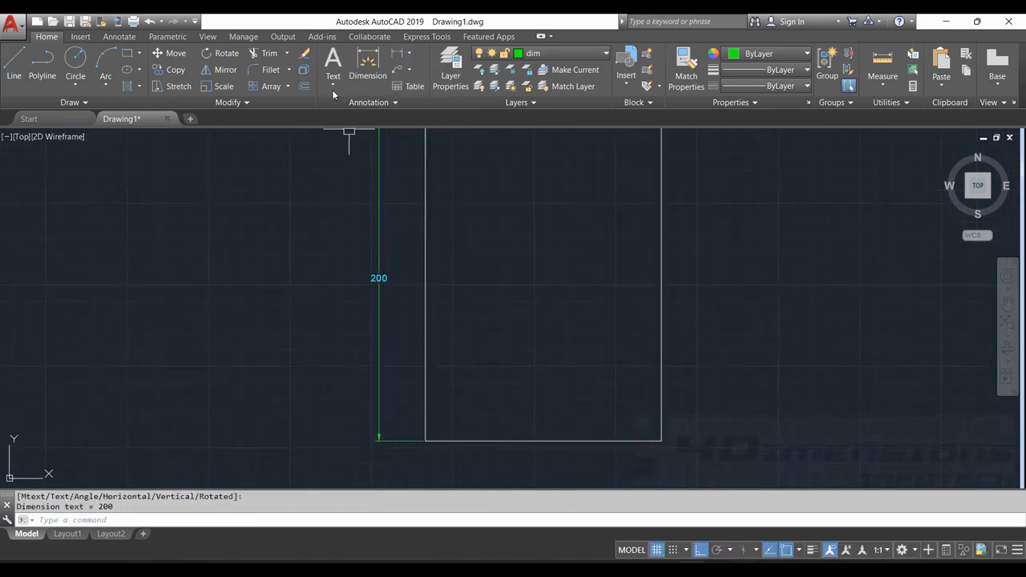
left_click(396, 53)
left_click(425, 440)
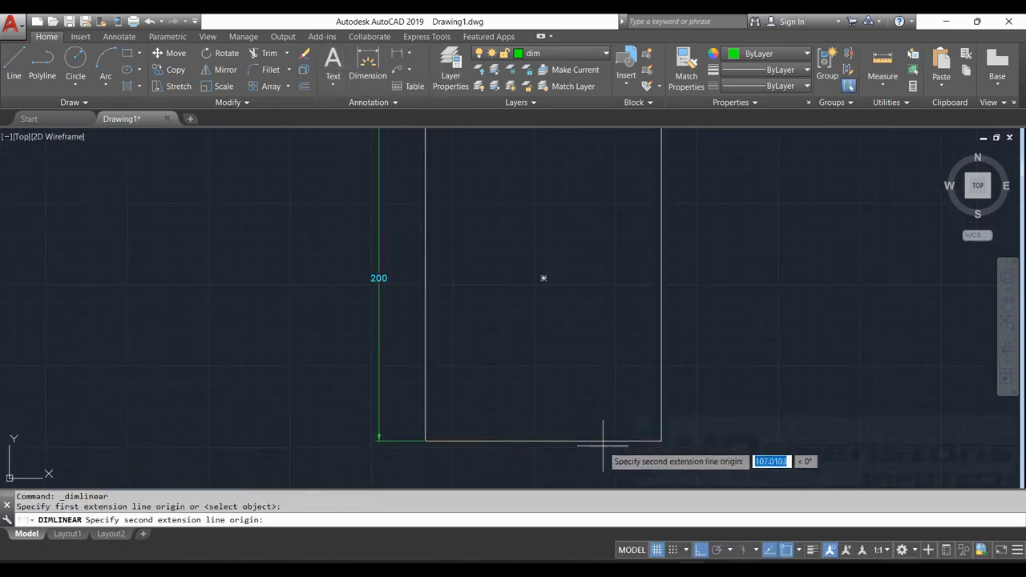
left_click(661, 440)
left_click(586, 470)
middle_click_drag(680, 407, 601, 336)
left_click(538, 420)
left_click(536, 418)
left_click(537, 440)
key("Escape")
key("Escape")
Enlarge the dimensions through the Fit settings of the ISO-25 dimension style and set that style current
scroll(679, 367, "down", 4)
scroll(620, 323, "up", 4)
middle_click_drag(682, 307, 623, 293)
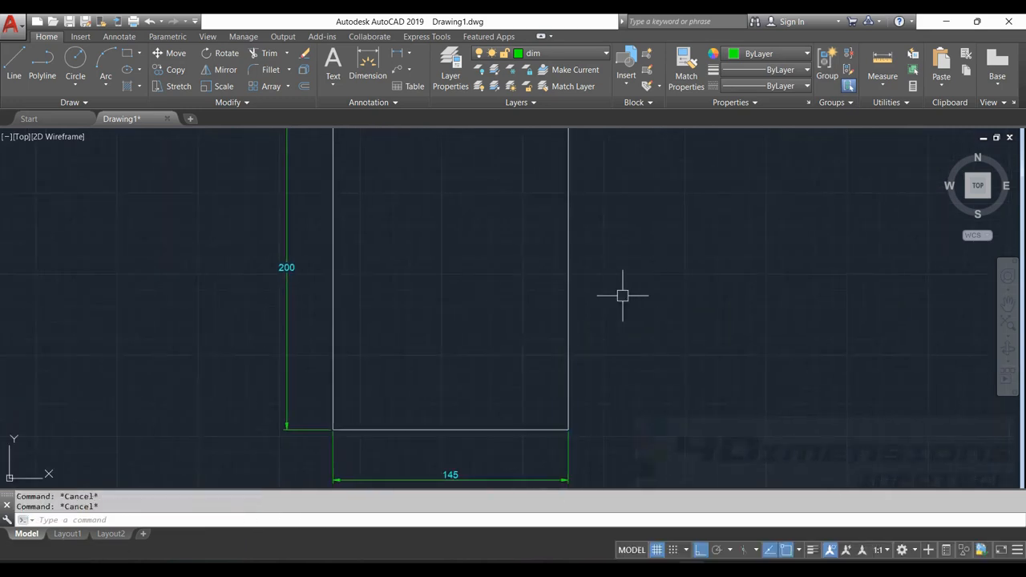
scroll(650, 295, "down", 2)
type("d")
key("Return")
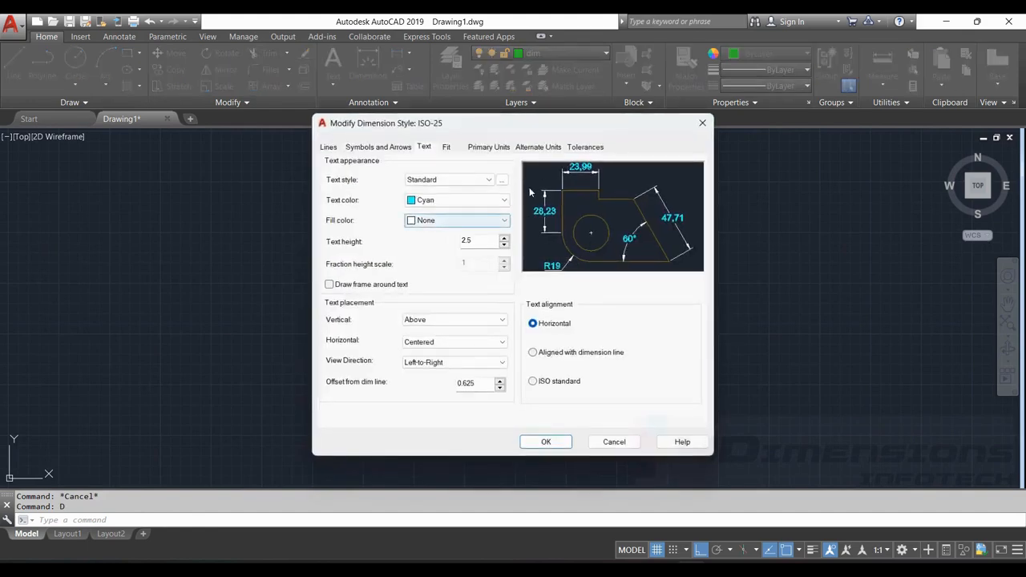
left_click(452, 149)
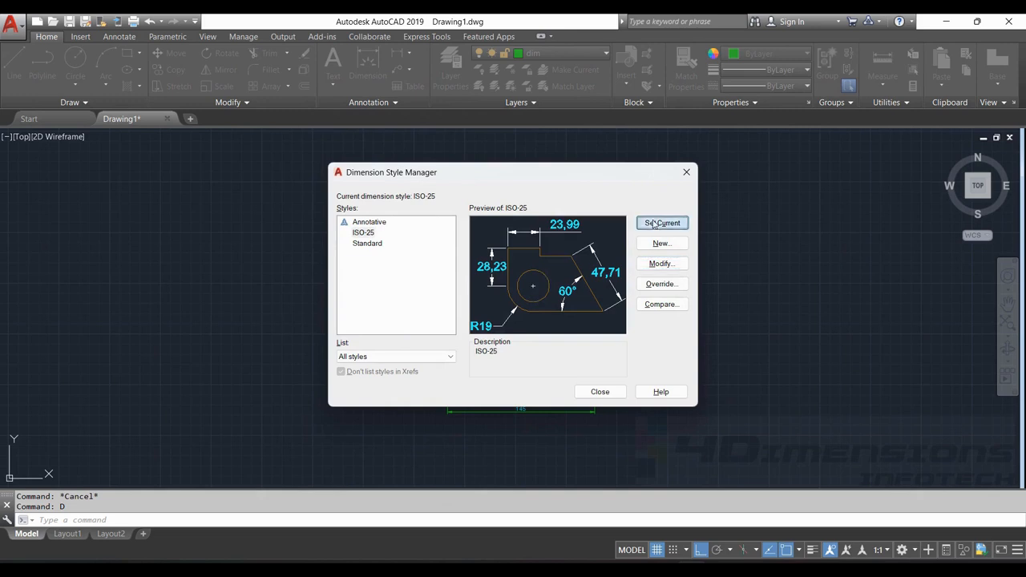
left_click(597, 391)
Stretch the upper part of the dimensioned rectangle 100 units straight up from its top-left corner, with Ortho on
mouse_move(627, 322)
middle_mouse_down()
mouse_move(606, 321)
mouse_move(631, 317)
middle_mouse_up()
mouse_move(578, 284)
middle_mouse_down()
mouse_move(562, 314)
mouse_move(517, 351)
middle_mouse_up()
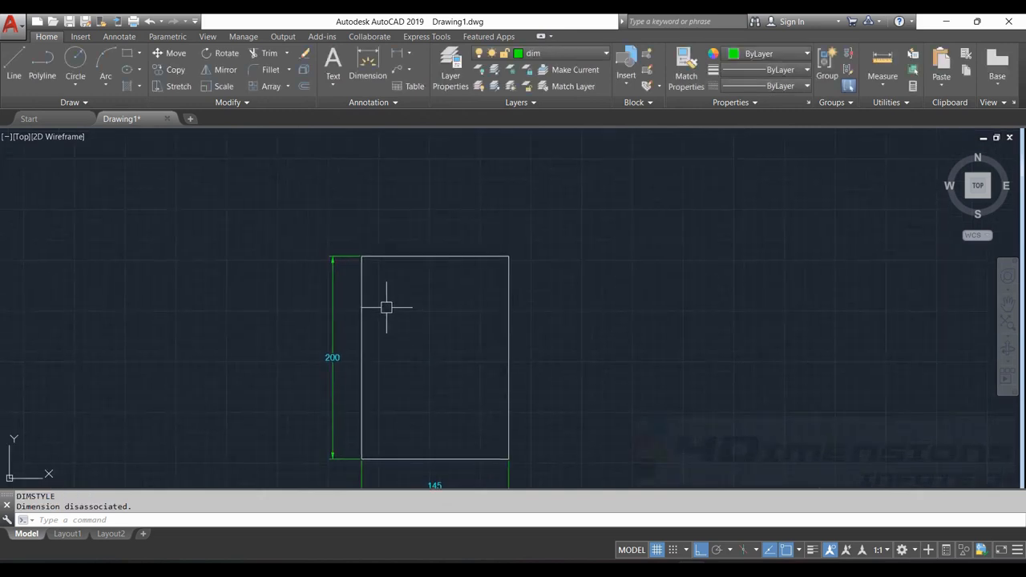
middle_click_drag(356, 348, 414, 316)
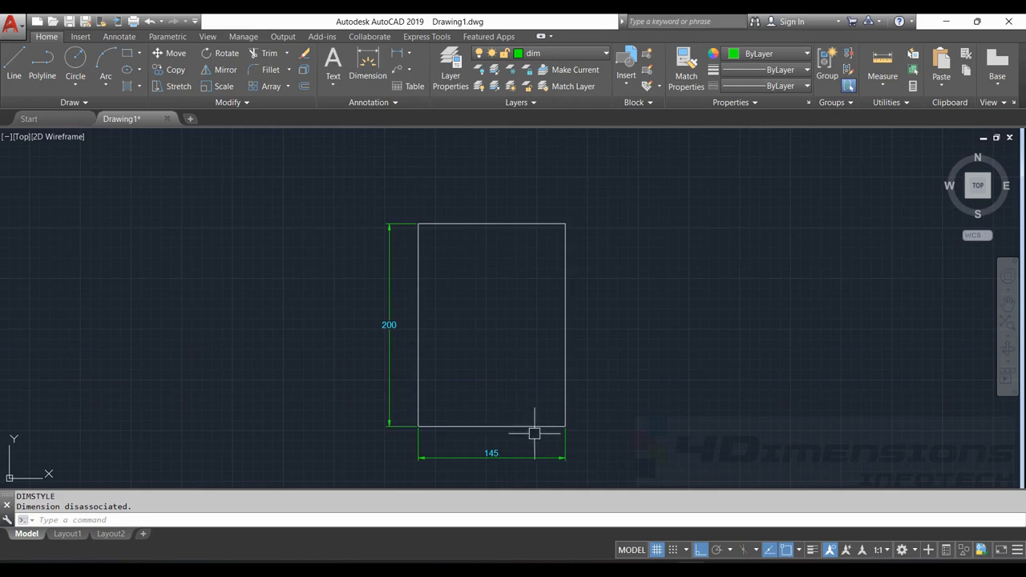
type("s")
key("Return")
mouse_move(409, 174)
left_mouse_down()
mouse_move(366, 179)
mouse_move(348, 222)
mouse_move(424, 331)
mouse_move(682, 312)
mouse_move(698, 208)
mouse_move(680, 206)
left_mouse_up()
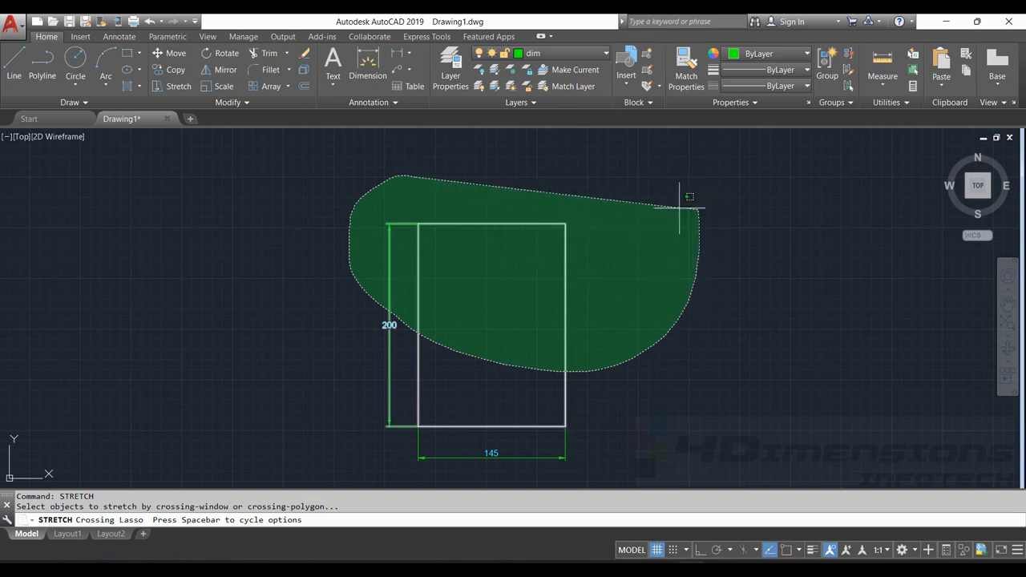
left_click_drag(680, 207, 678, 208)
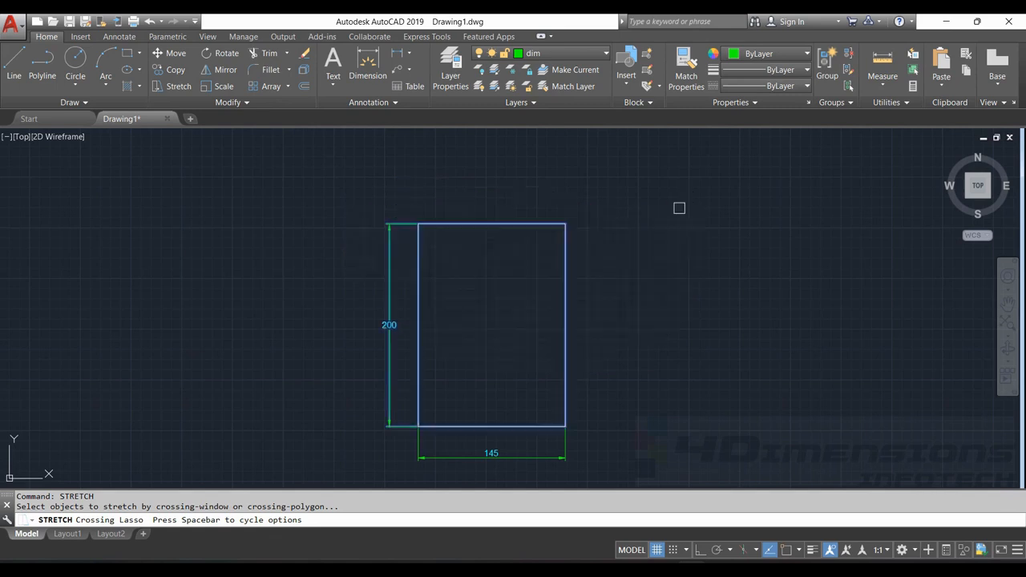
key("Return")
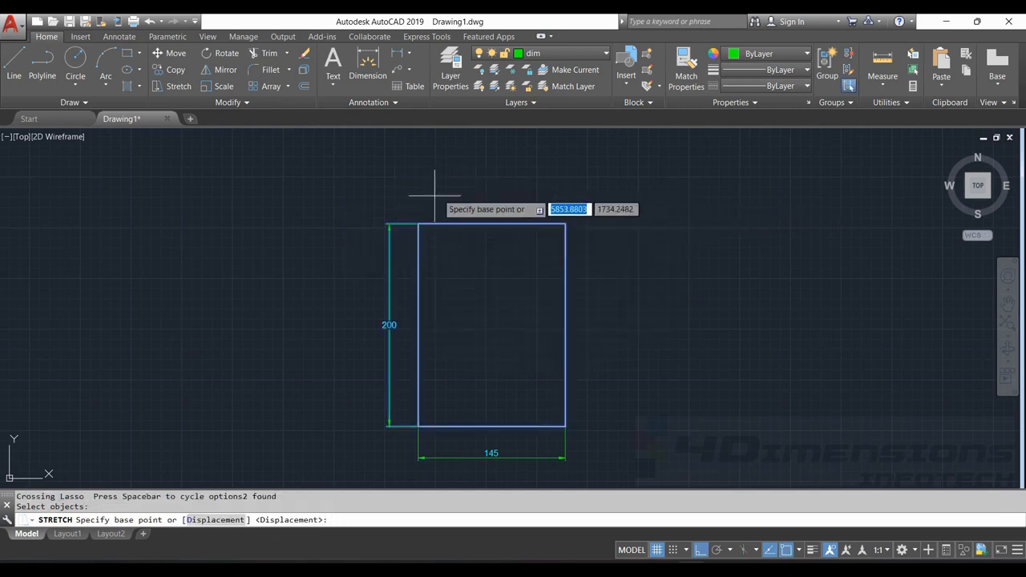
left_click(418, 224)
middle_click_drag(415, 191, 417, 234)
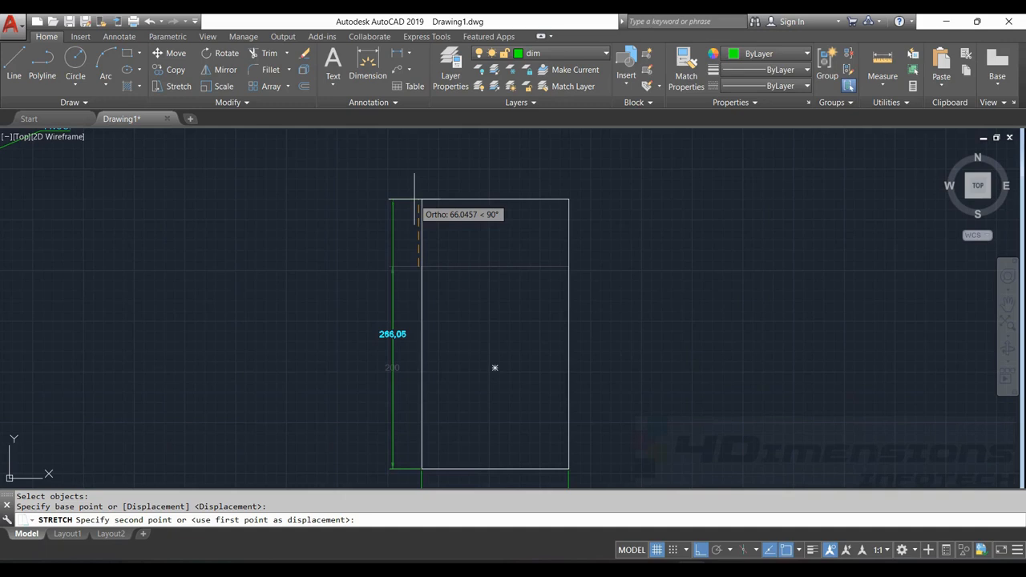
type("100")
key("Return")
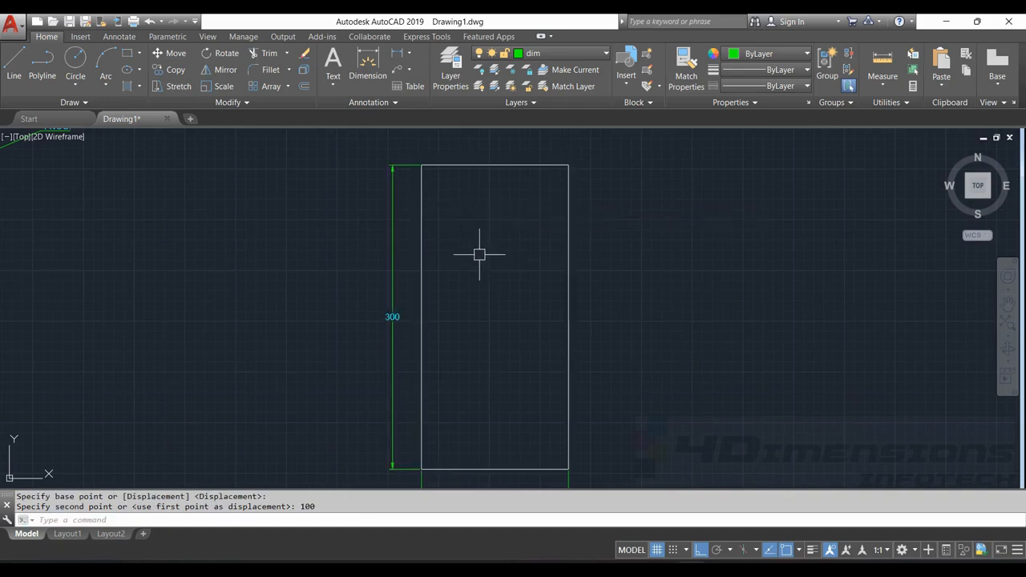
Examine the height and width dimensions of the stretched rectangle
scroll(370, 344, "down", 2)
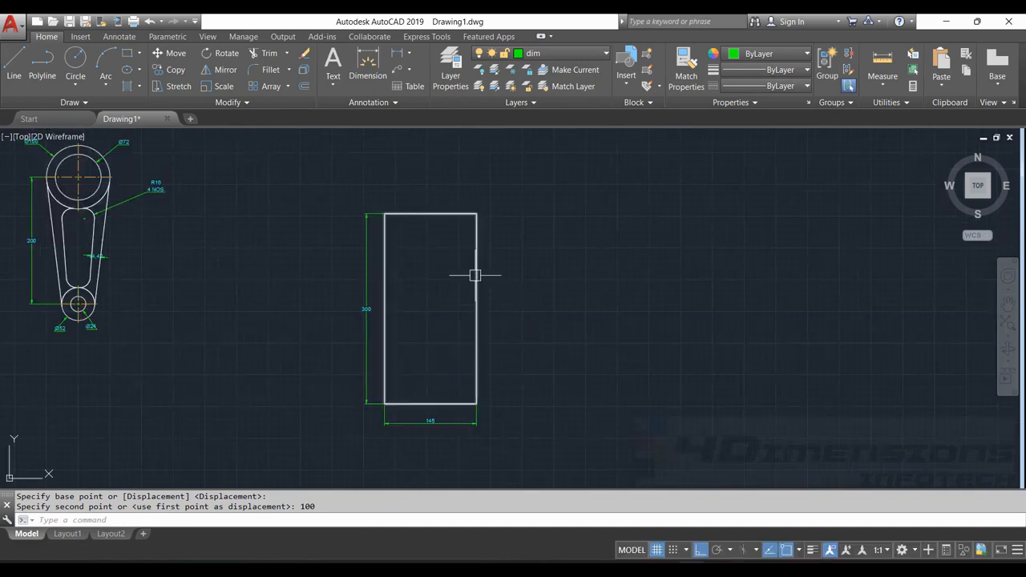
scroll(452, 427, "up", 2)
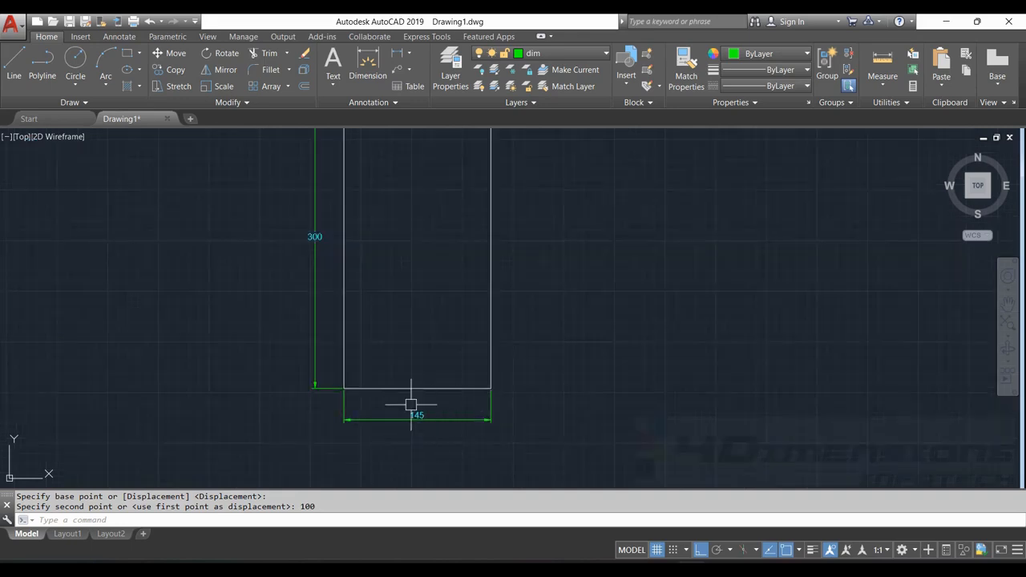
scroll(538, 363, "down", 2)
middle_click_drag(538, 362, 516, 388)
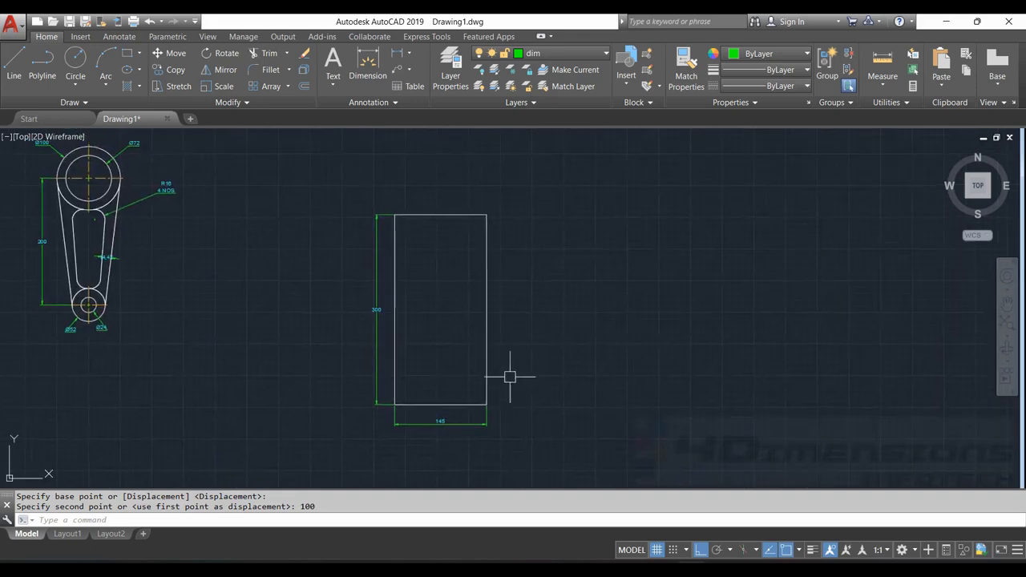
scroll(448, 432, "up", 2)
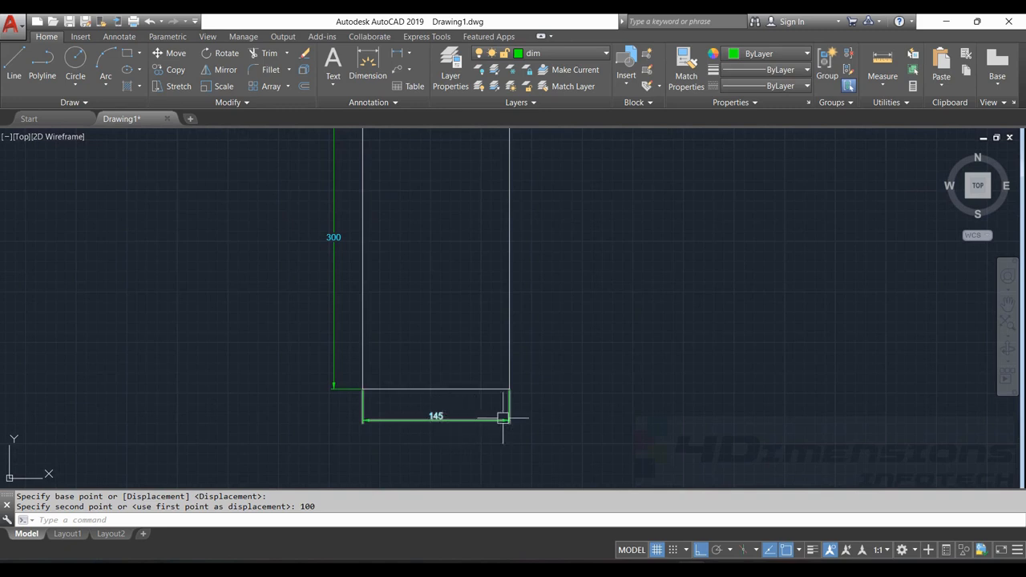
scroll(542, 361, "down", 2)
scroll(529, 228, "up", 2)
scroll(529, 207, "down", 2)
key("Escape")
key("Escape")
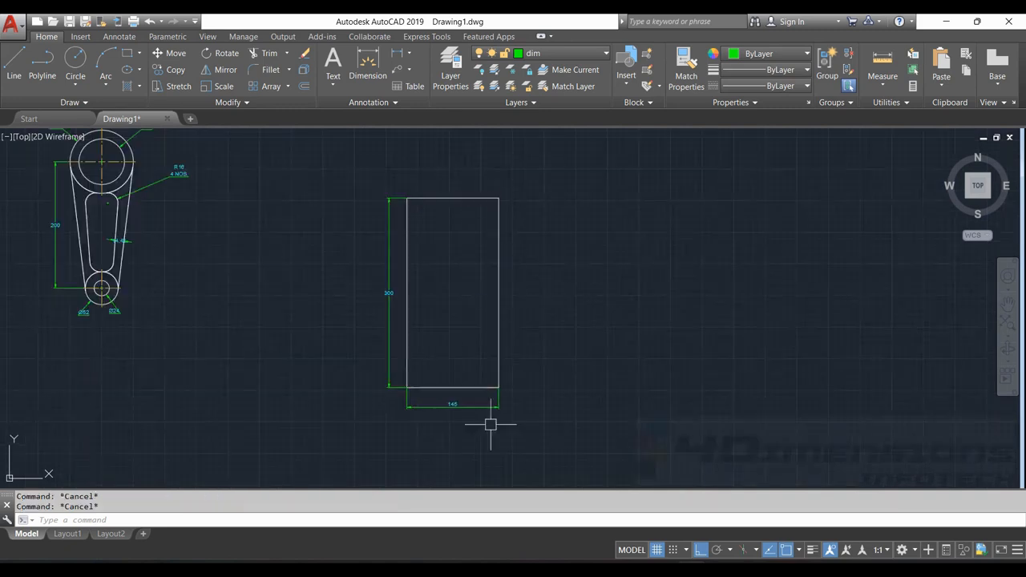
Stretch the rectangle's right side 55 units straight to the right from the midpoint of its right edge
type("TR")
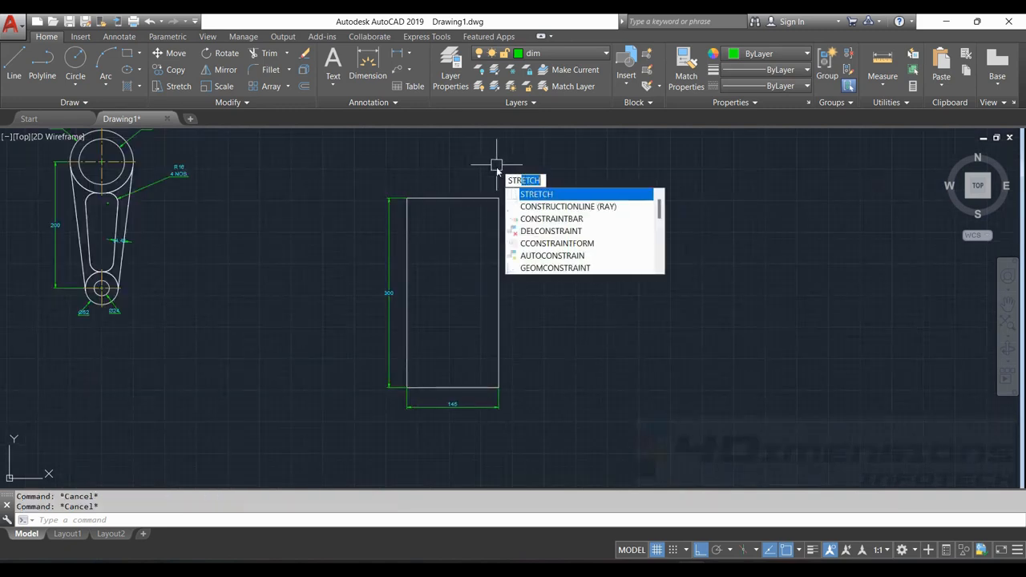
key("Return")
left_click_drag(549, 158, 627, 406)
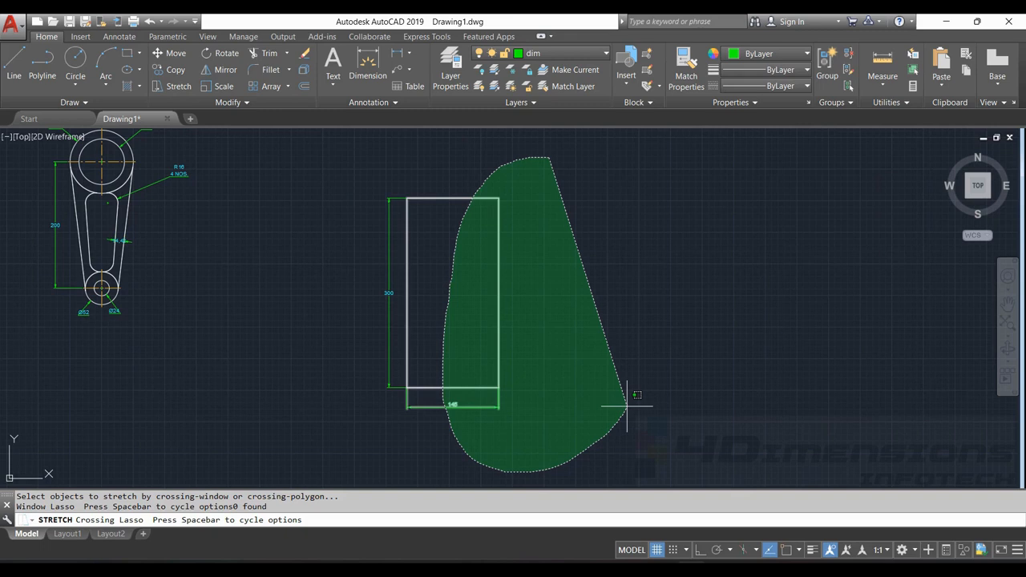
left_click_drag(627, 406, 625, 406)
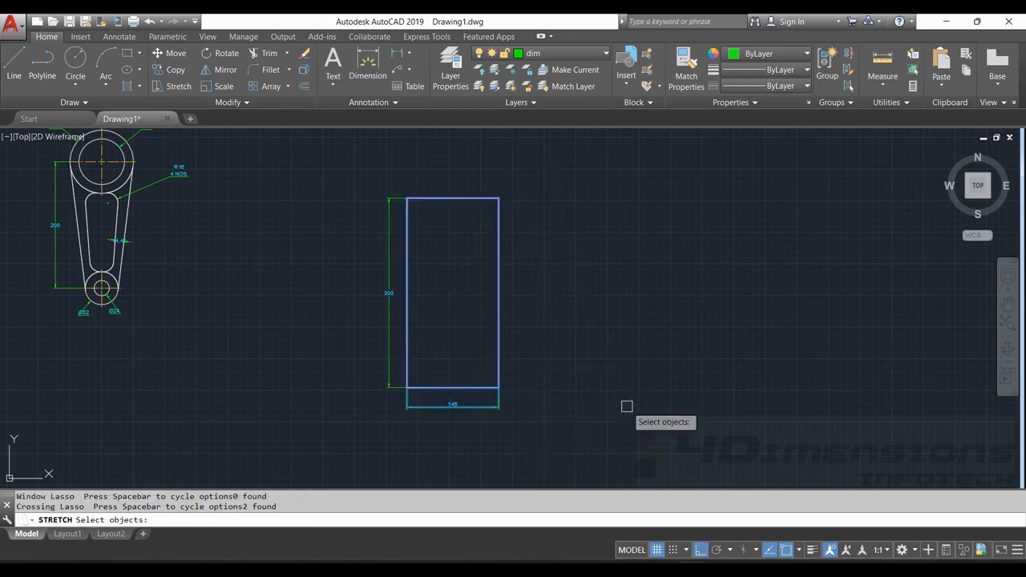
key("Return")
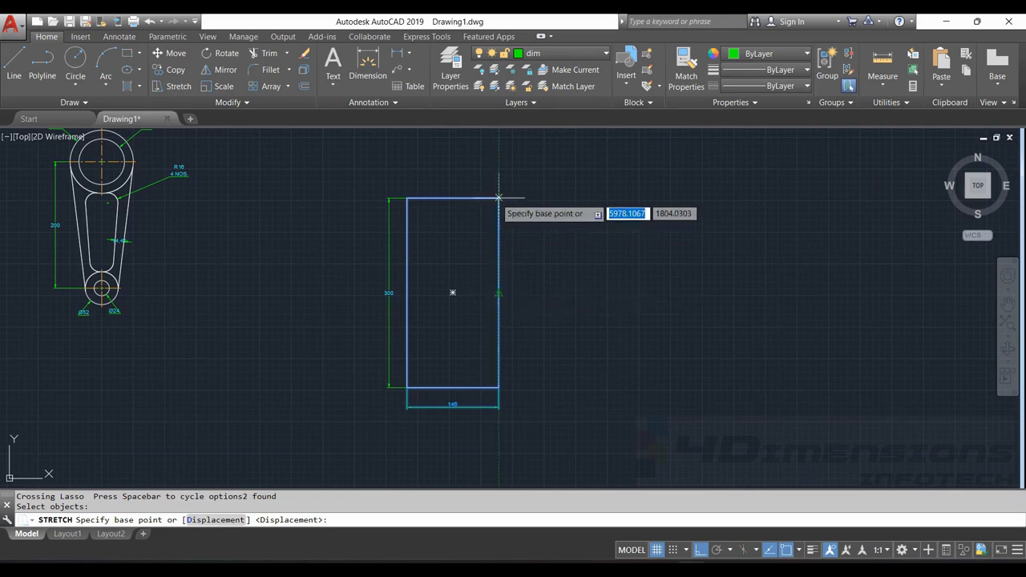
left_click(498, 293)
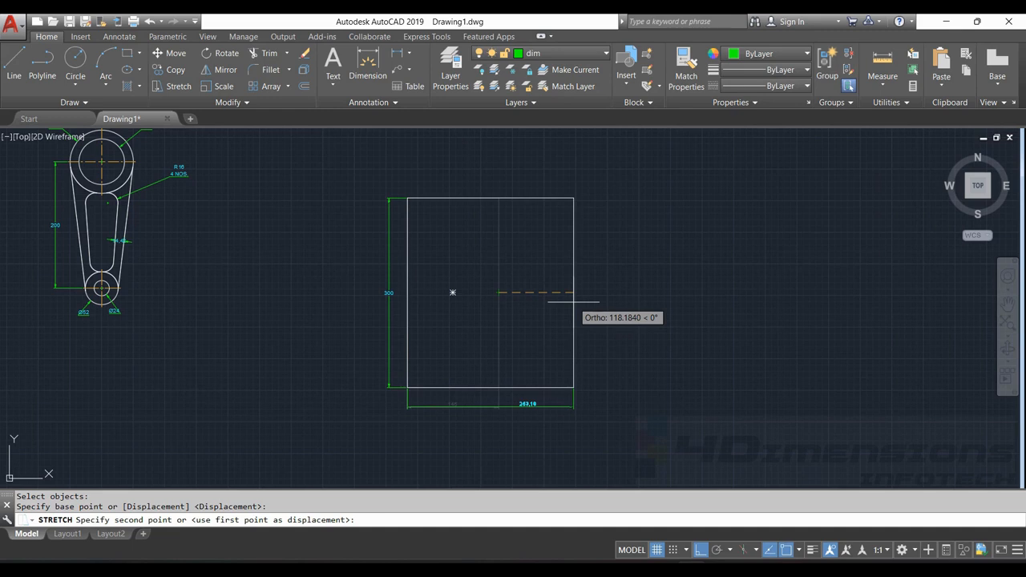
type("55")
key("Return")
scroll(510, 414, "up", 3)
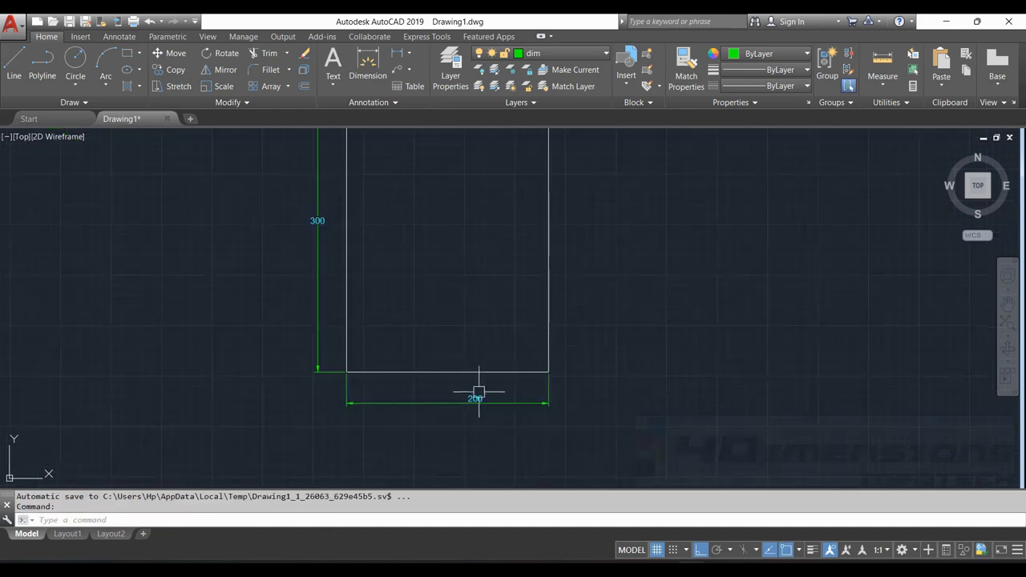
scroll(478, 392, "up", 2)
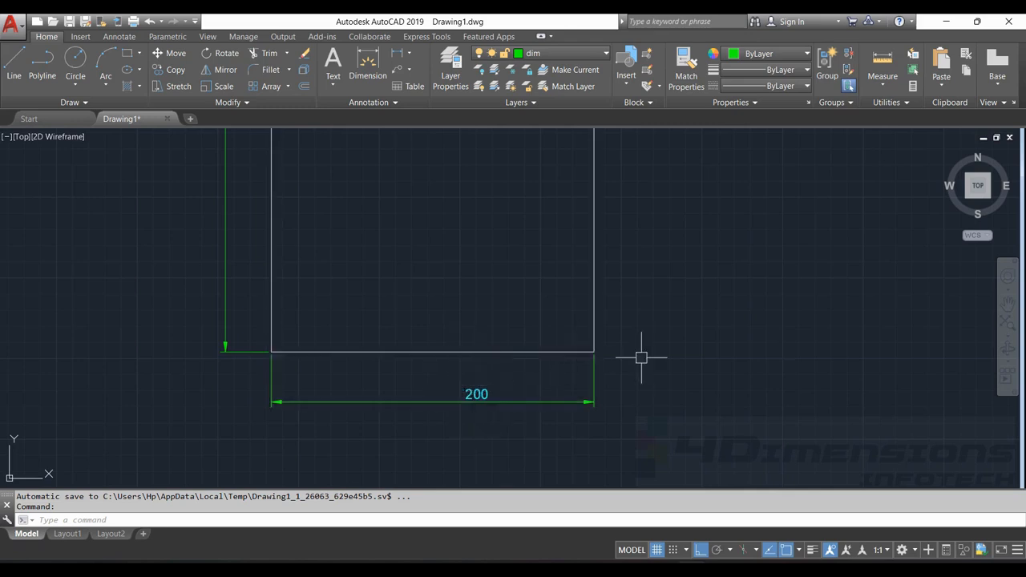
Move the mirrored pair of line-and-circle shapes 500 units straight right, using the right shape's upper circle centre as base point
scroll(694, 285, "down", 4)
middle_click_drag(657, 265, 585, 331)
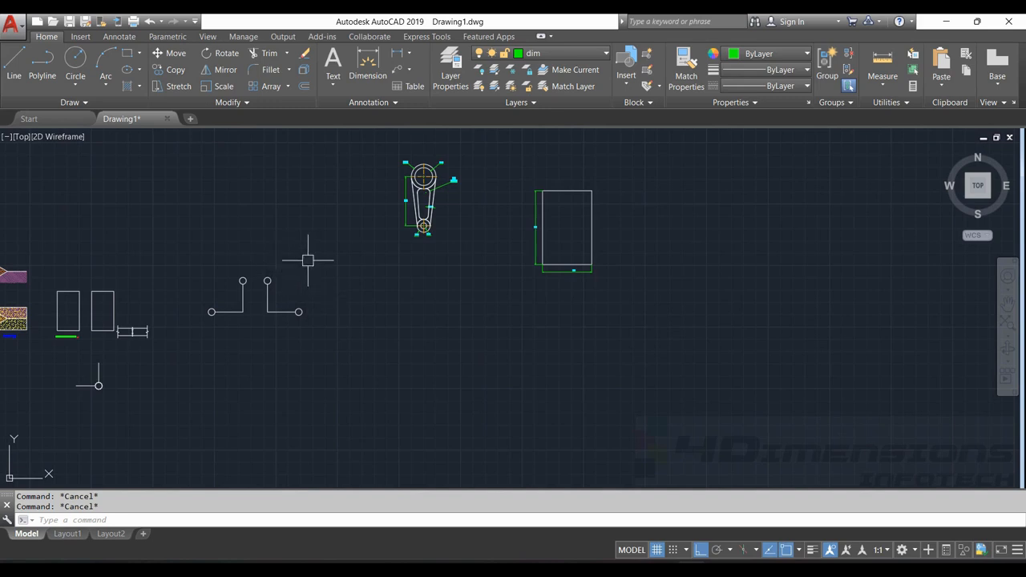
type("m")
key("Return")
mouse_move(238, 239)
left_mouse_down()
mouse_move(240, 389)
mouse_move(320, 255)
left_mouse_up()
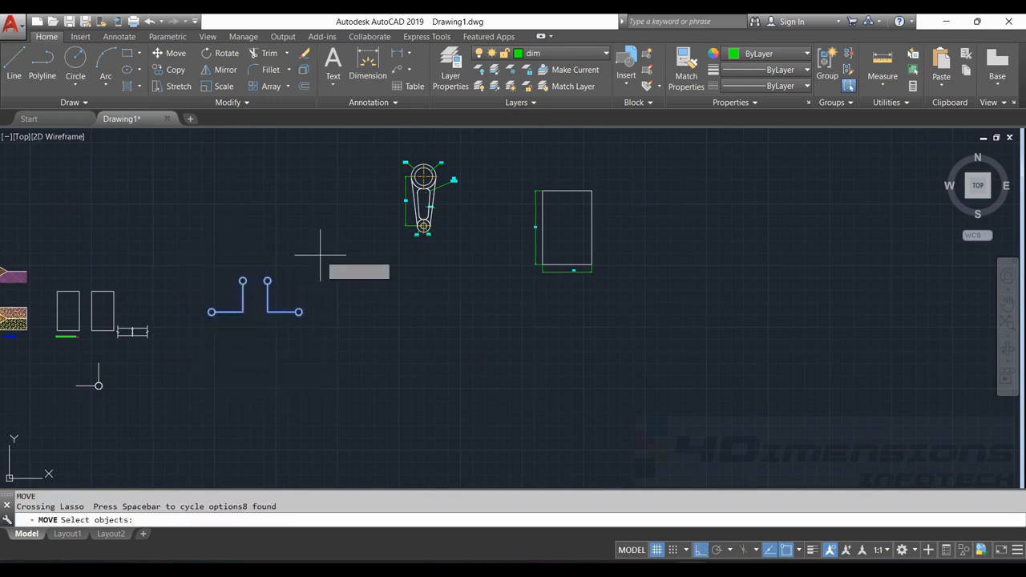
key("Return")
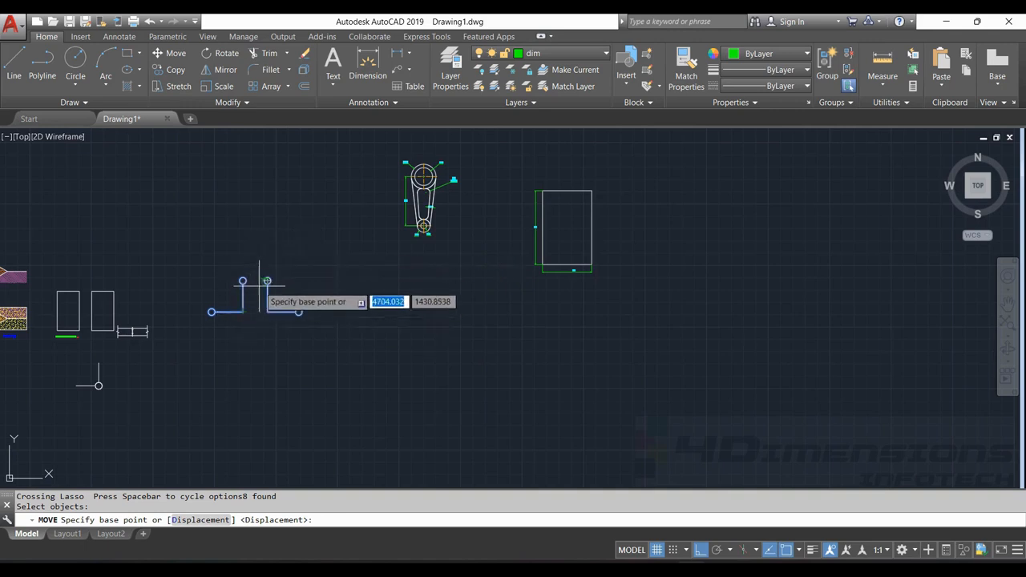
scroll(267, 280, "up", 4)
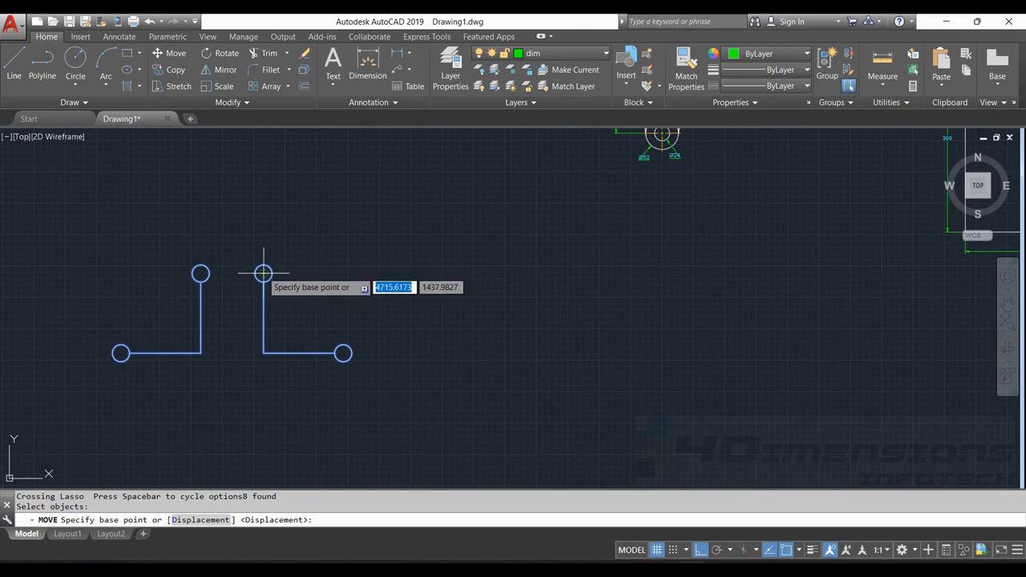
left_click(263, 273)
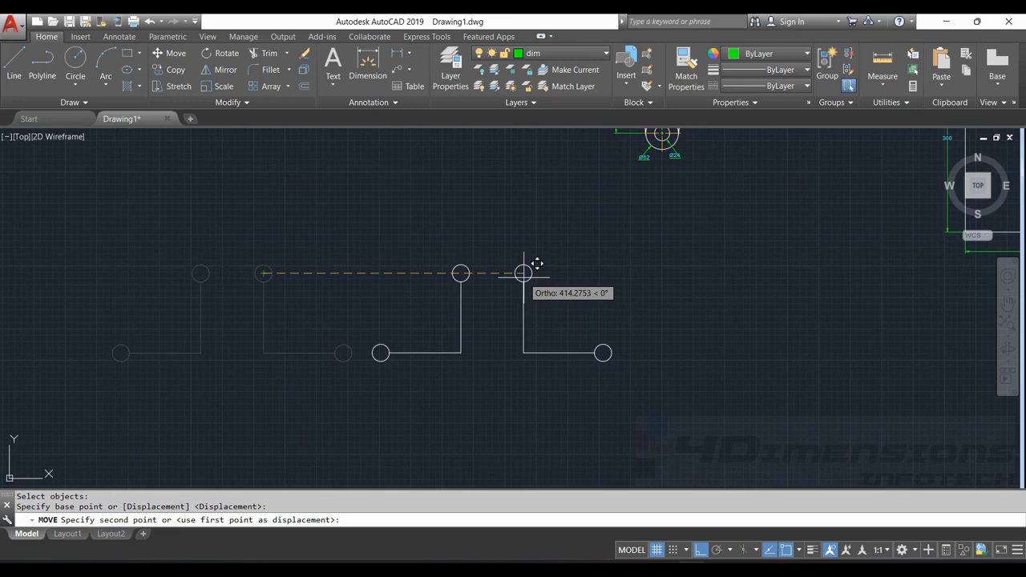
type("500")
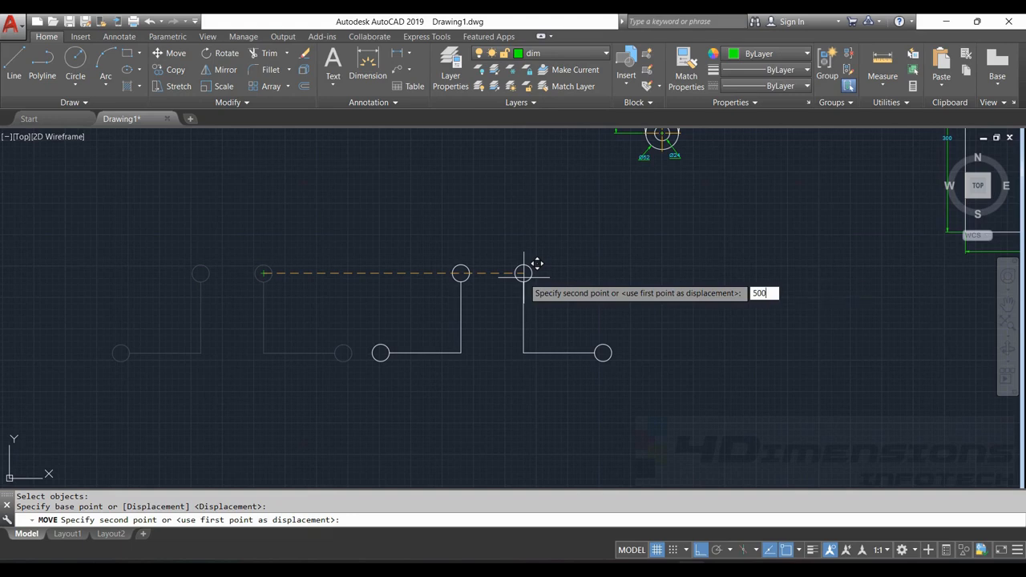
key("Return")
key("Return")
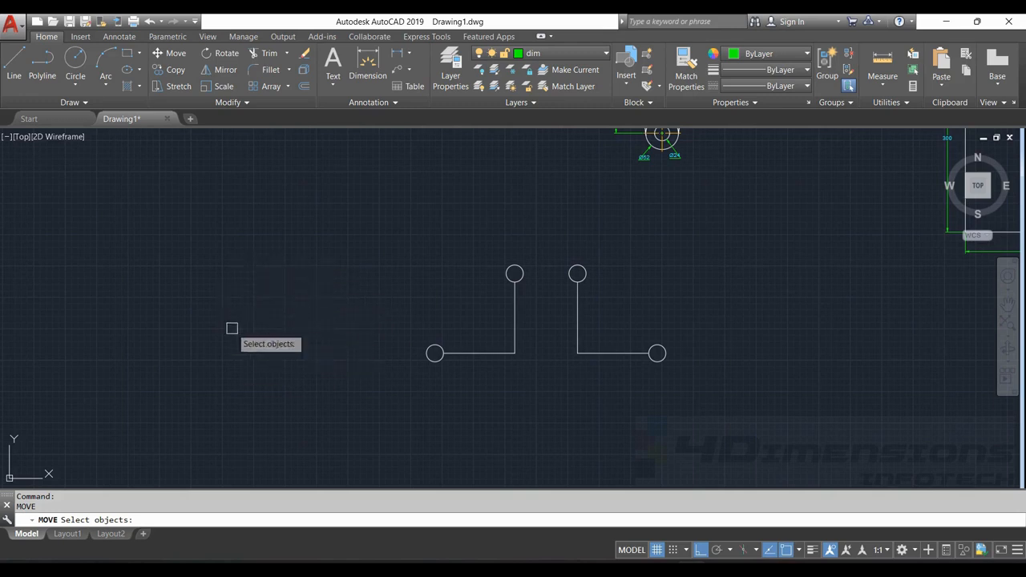
key("Escape")
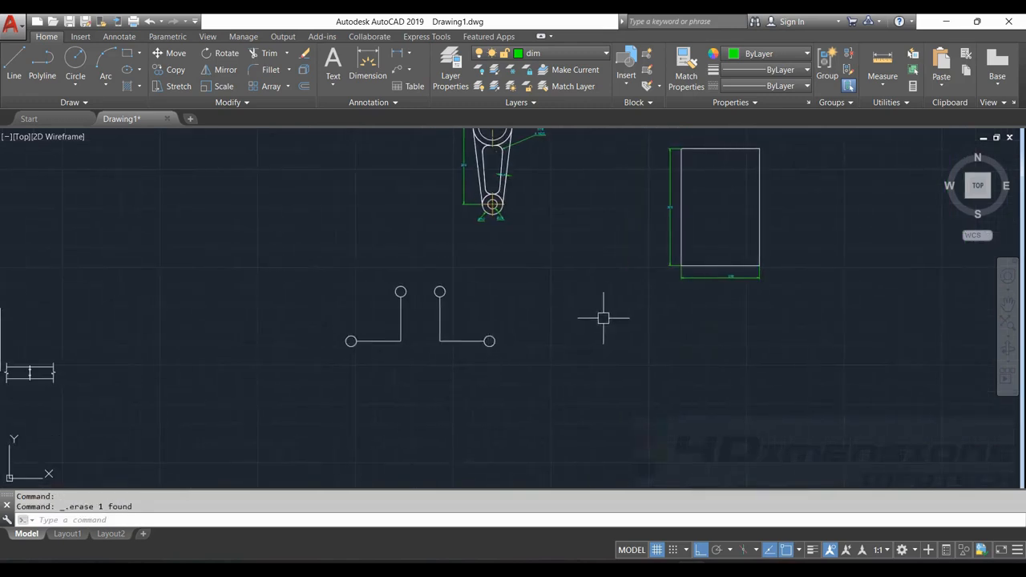
middle_click_drag(667, 206, 410, 249)
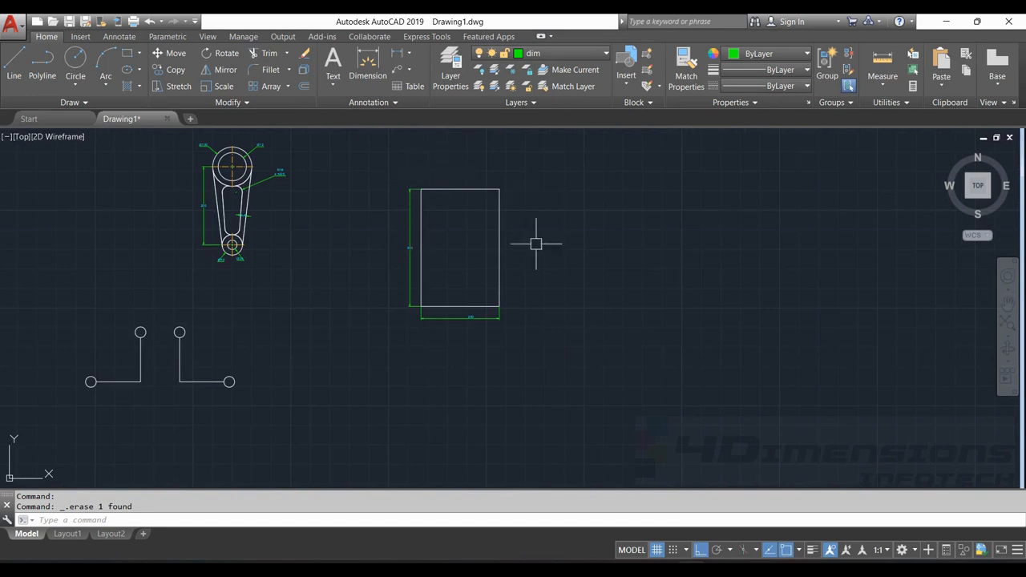
Draw a vertical line about 510 units long, straight down in the empty area to the right of the dimensioned rectangle
left_click(21, 56)
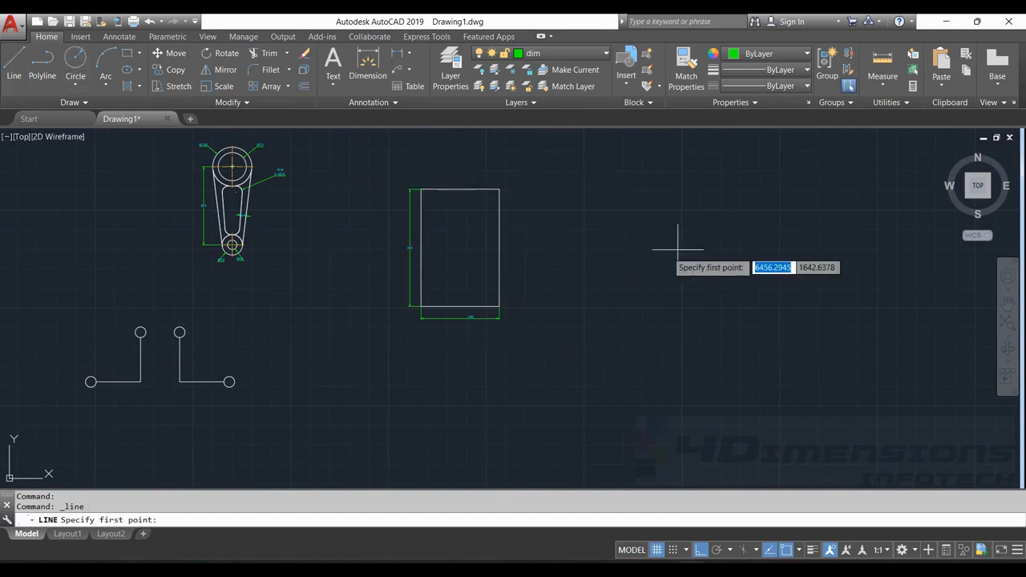
left_click(657, 216)
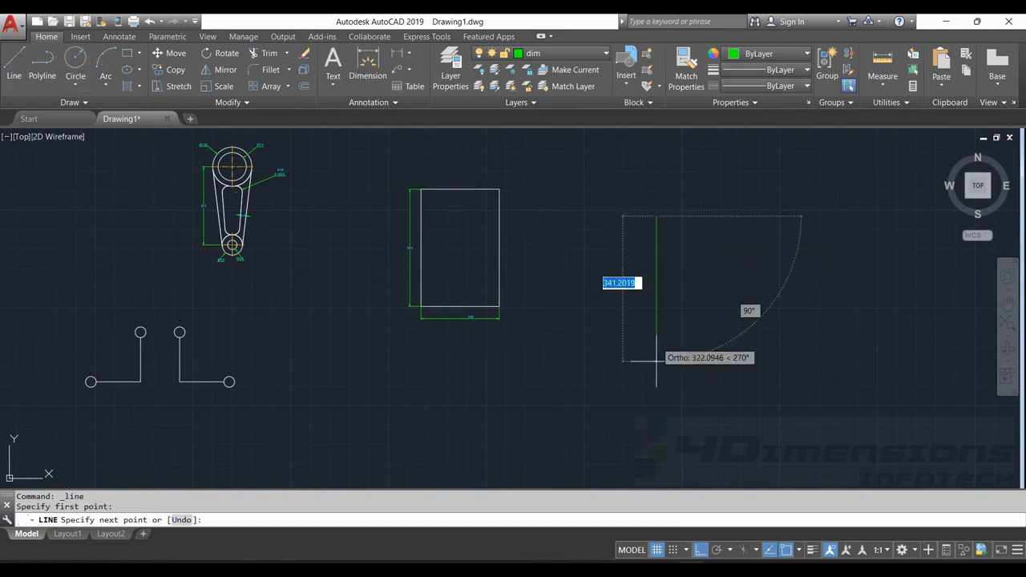
left_click(656, 415)
key("Escape")
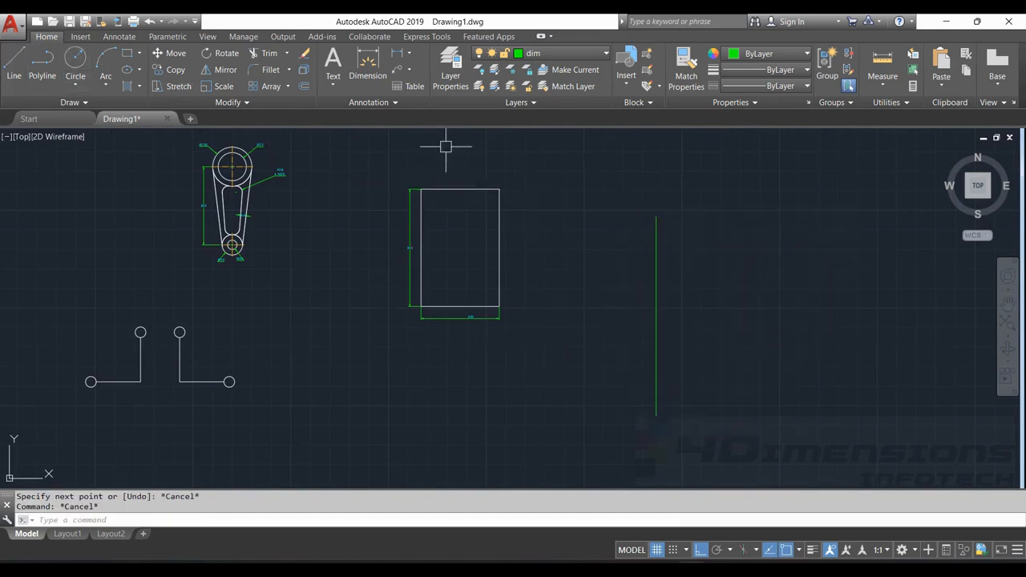
With Ortho off, move the rectangle from the midpoint of its bottom edge to the upper endpoint of the vertical line
key("Return")
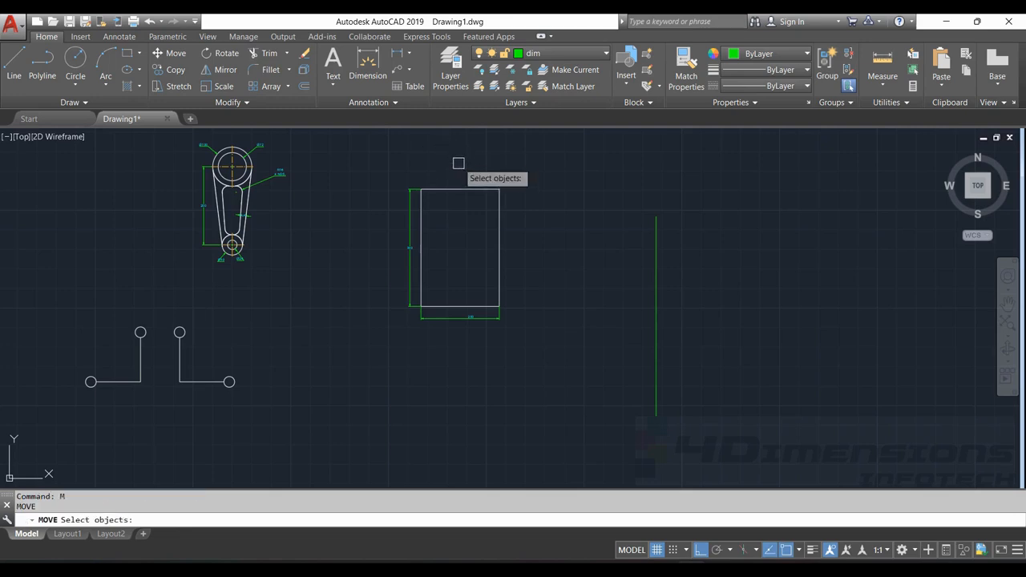
left_click(451, 190)
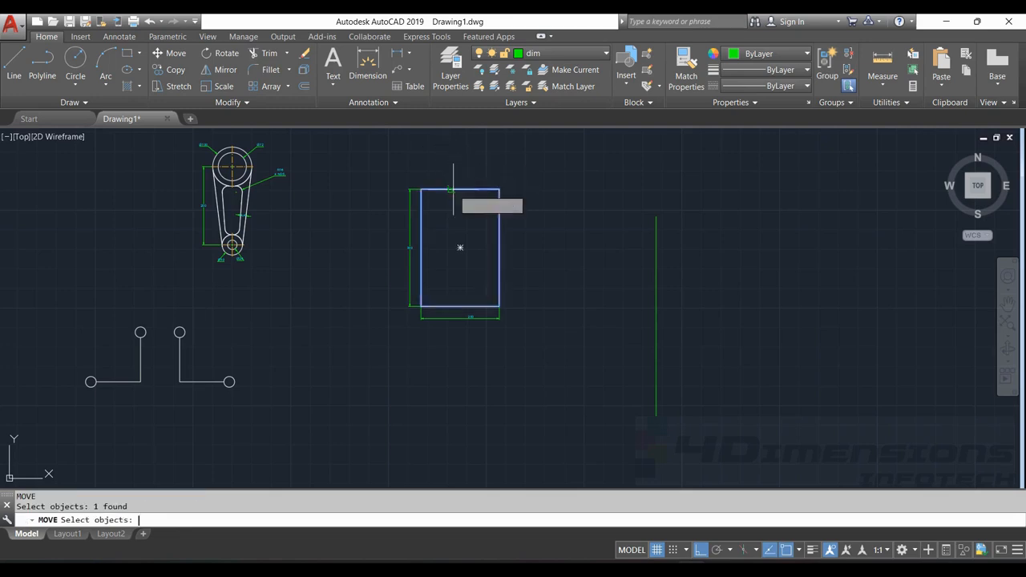
key("Return")
key("F8")
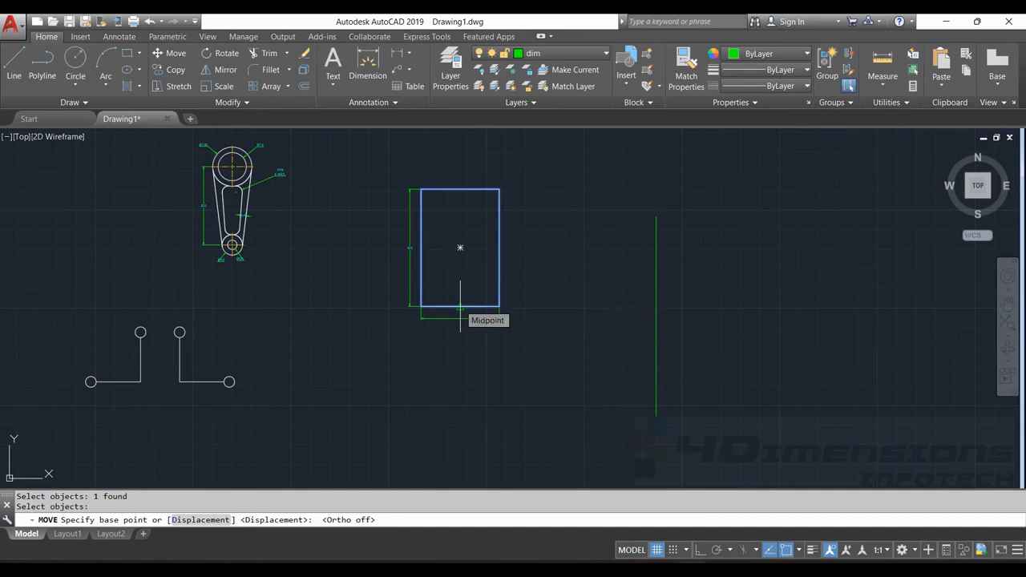
left_click(460, 307)
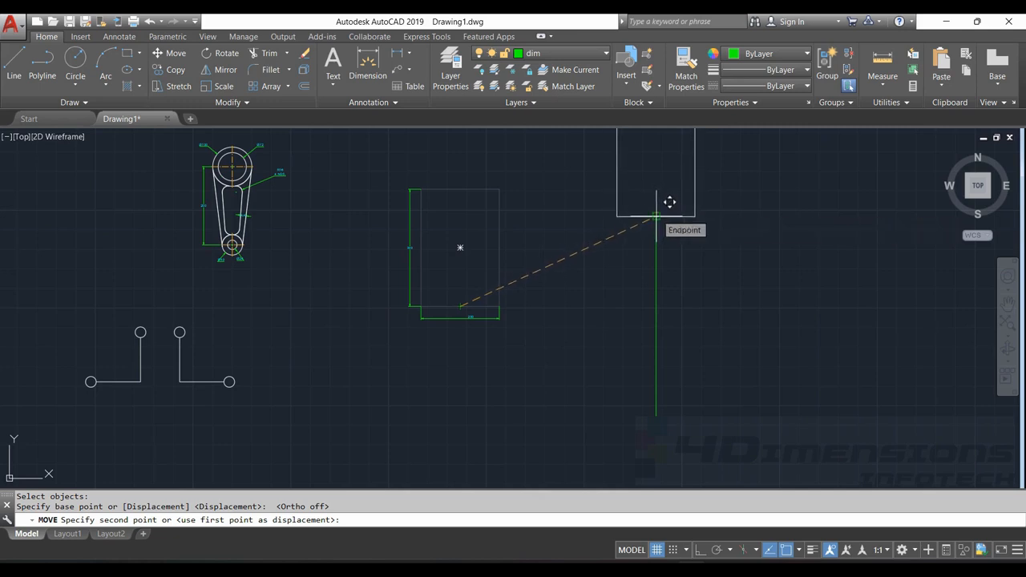
left_click(656, 216)
Delete the moved rectangle's width dimension and height dimension
middle_click_drag(666, 230, 602, 267)
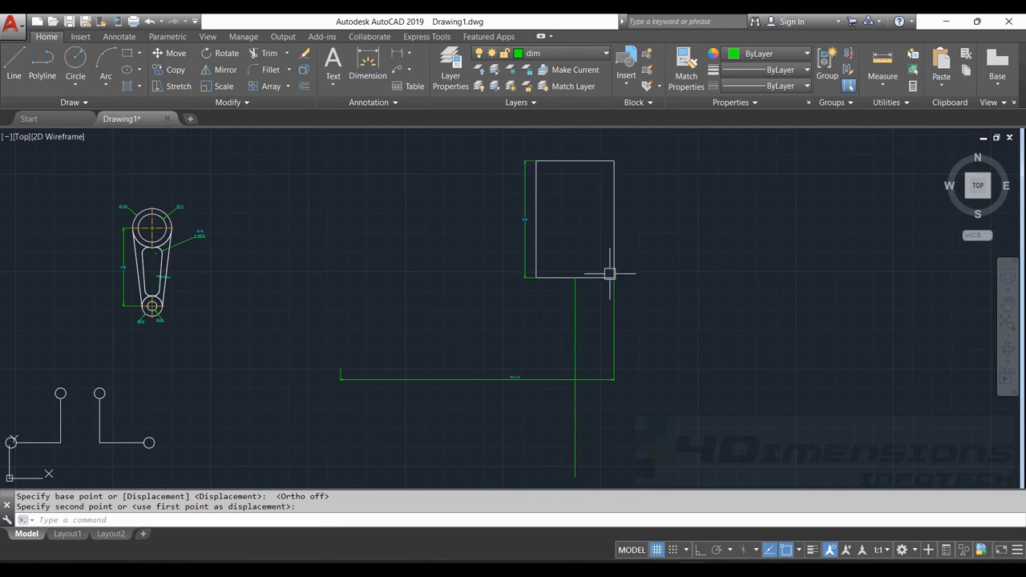
left_click(524, 376)
key("Delete")
scroll(524, 377, "up", 2)
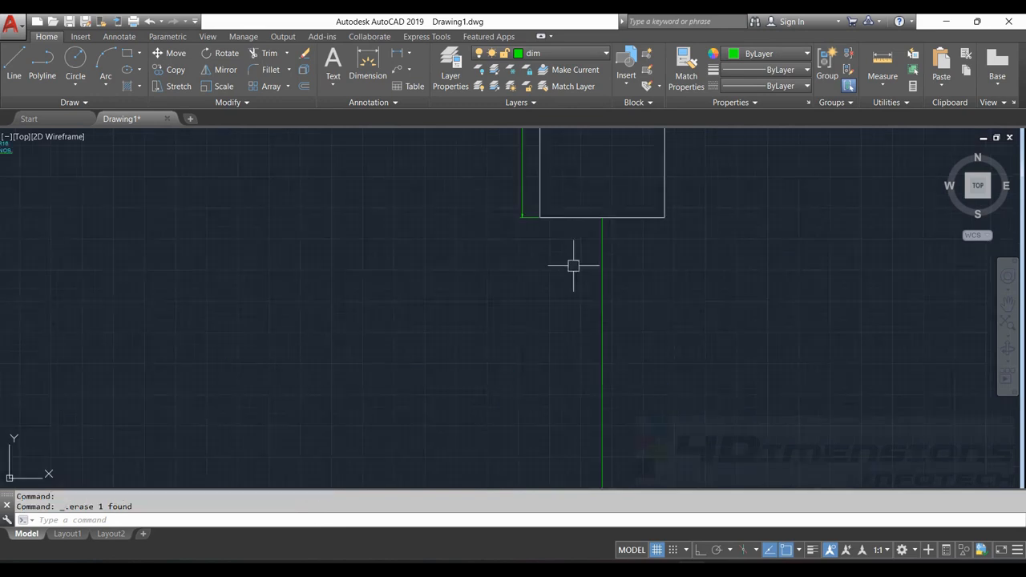
left_click(517, 196)
Copy the mirrored pair of line-and-circle shapes 500 units at 45°, using the right shape's lower circle centre as base point
scroll(550, 321, "down", 4)
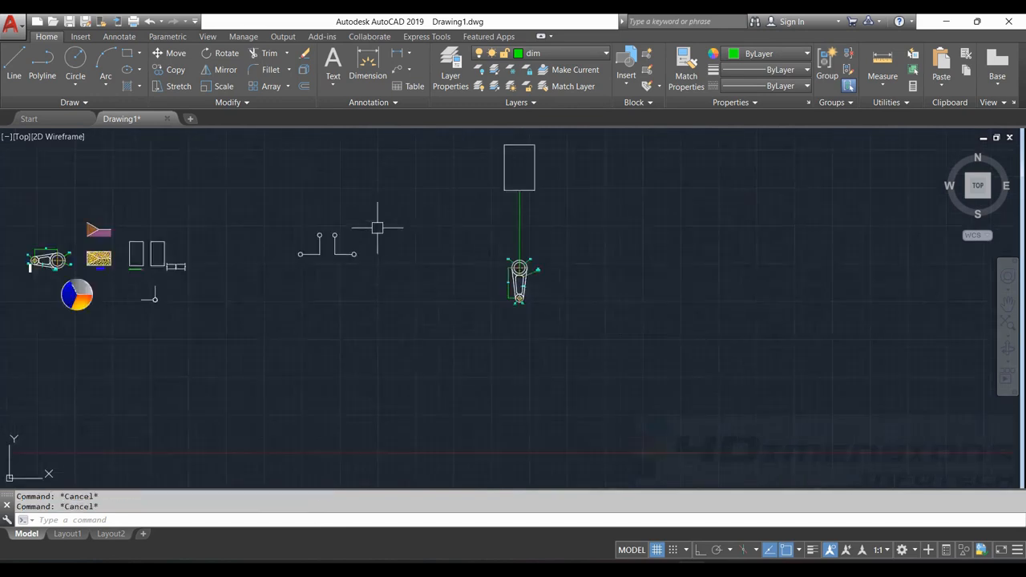
scroll(305, 232, "up", 3)
middle_click_drag(450, 230, 380, 226)
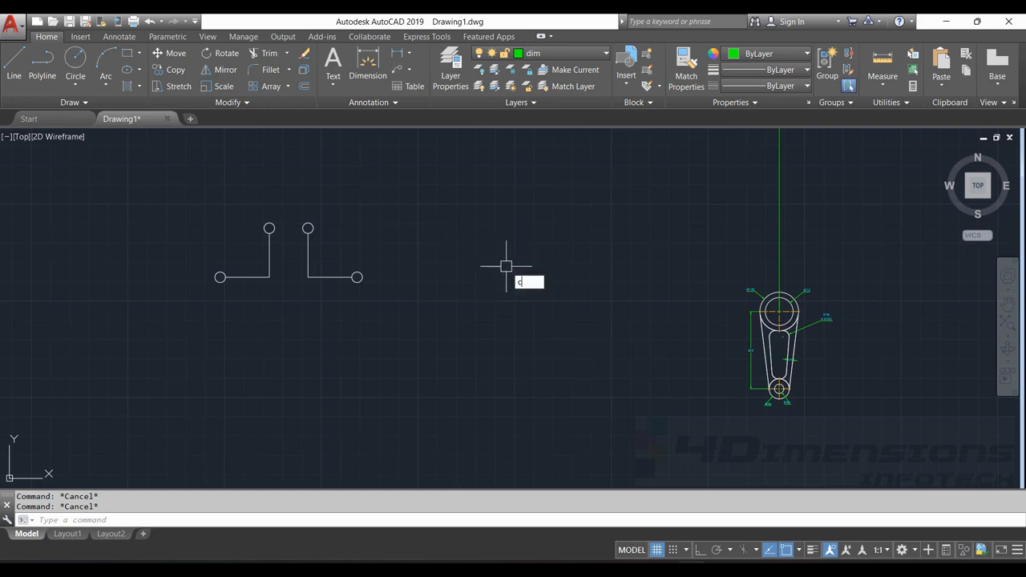
key("Return")
mouse_move(224, 178)
left_mouse_down()
mouse_move(442, 245)
mouse_move(177, 288)
left_mouse_up()
key("Return")
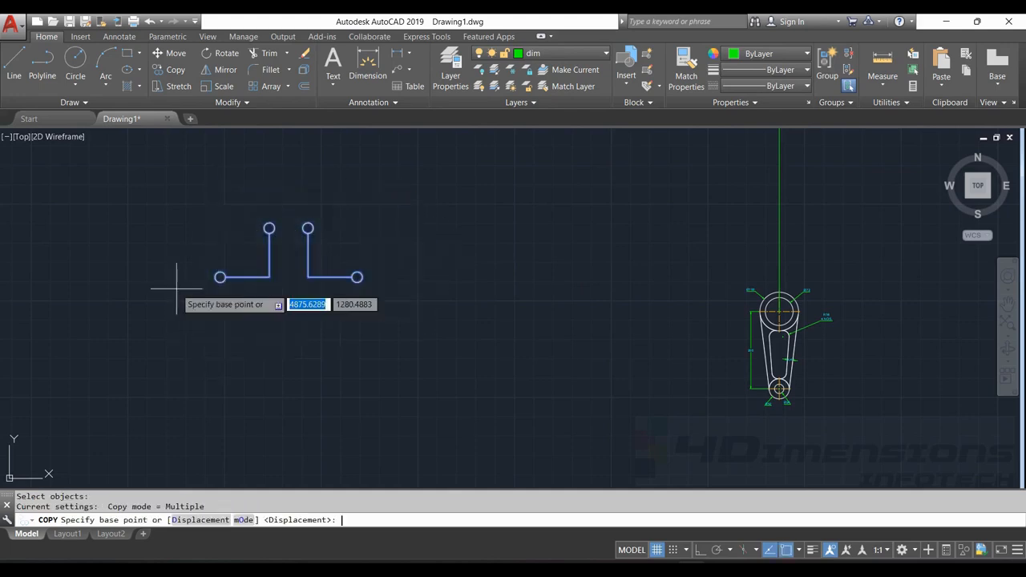
left_click(356, 277)
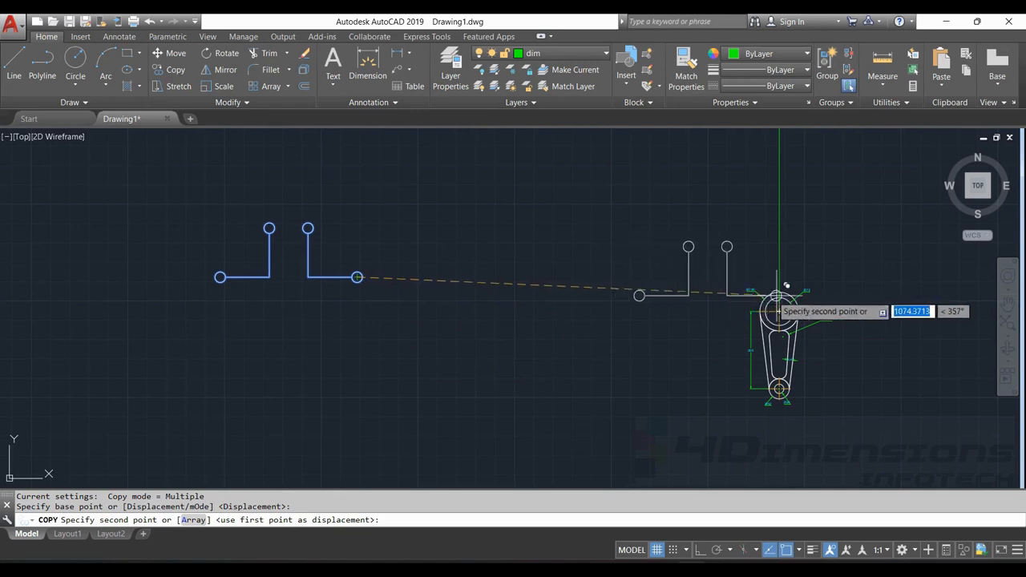
middle_click_drag(796, 276, 767, 305)
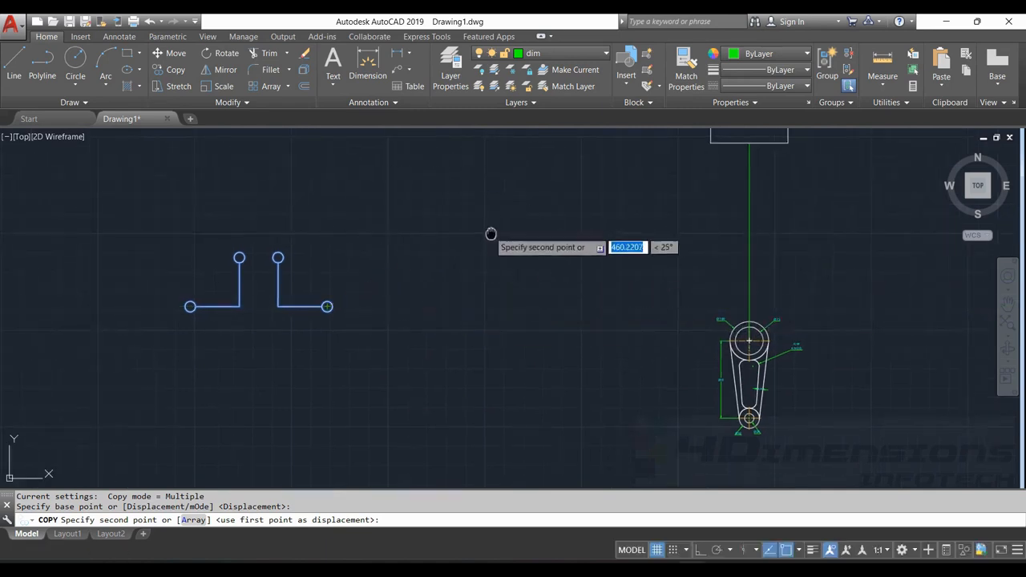
mouse_move(489, 231)
middle_mouse_down()
mouse_move(561, 229)
mouse_move(497, 287)
middle_mouse_up()
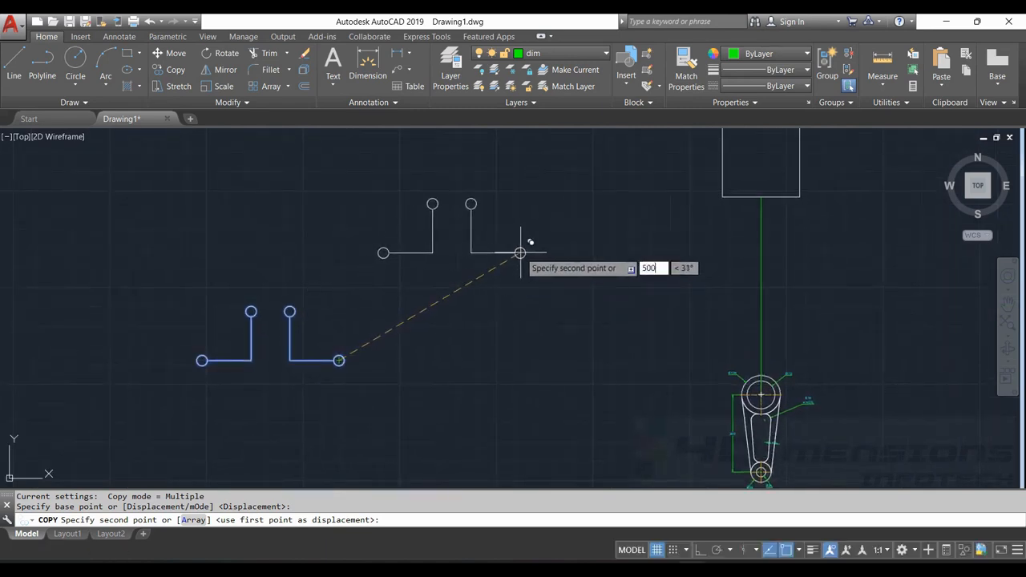
key("Tab")
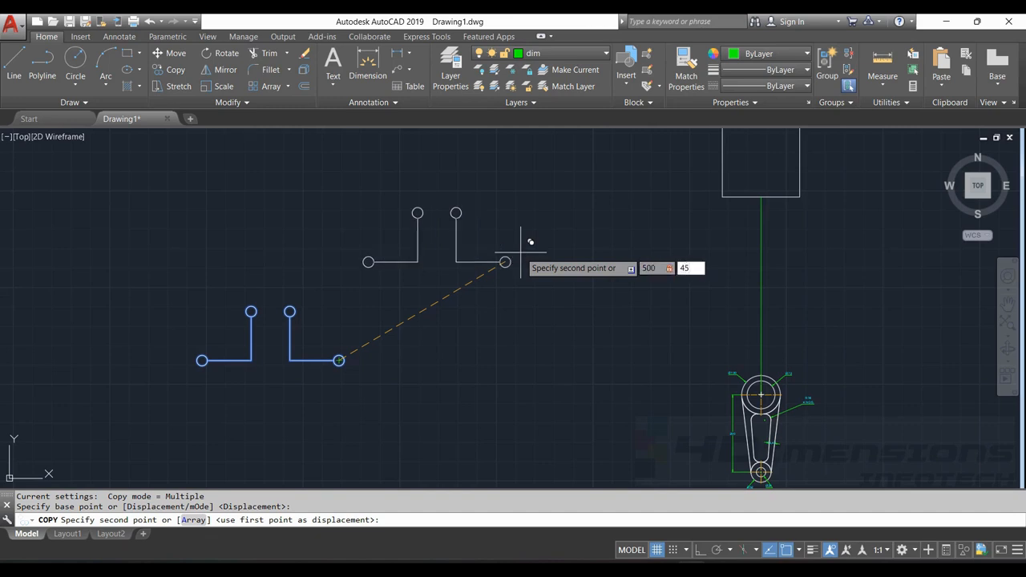
type("45")
key("Return")
middle_click_drag(584, 261, 584, 278)
key("Escape")
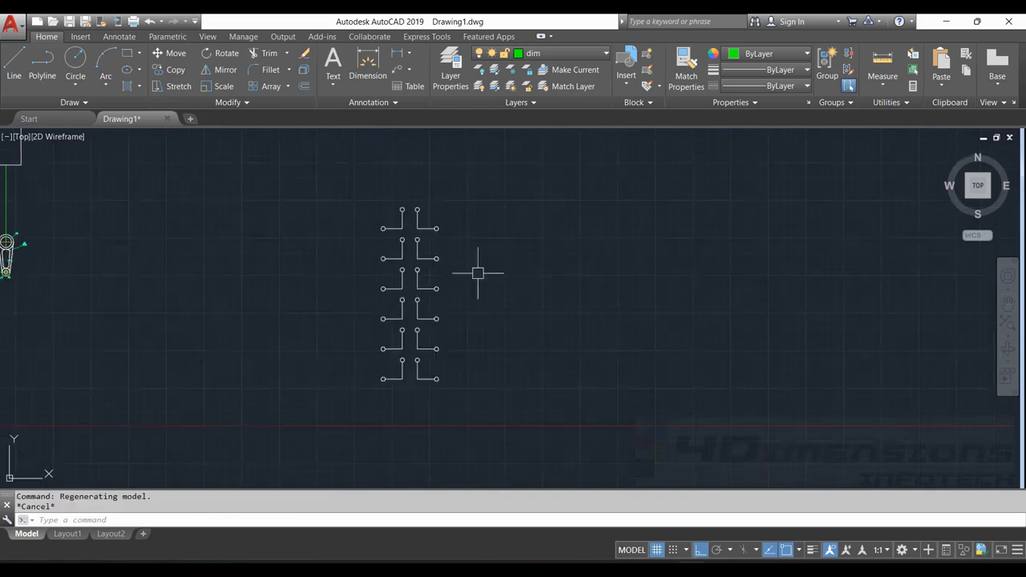
key("Escape")
Copy the column of six shape pairs 500 units straight right, using the bottom pair's lower-right circle centre as base point
middle_click_drag(402, 215, 362, 210)
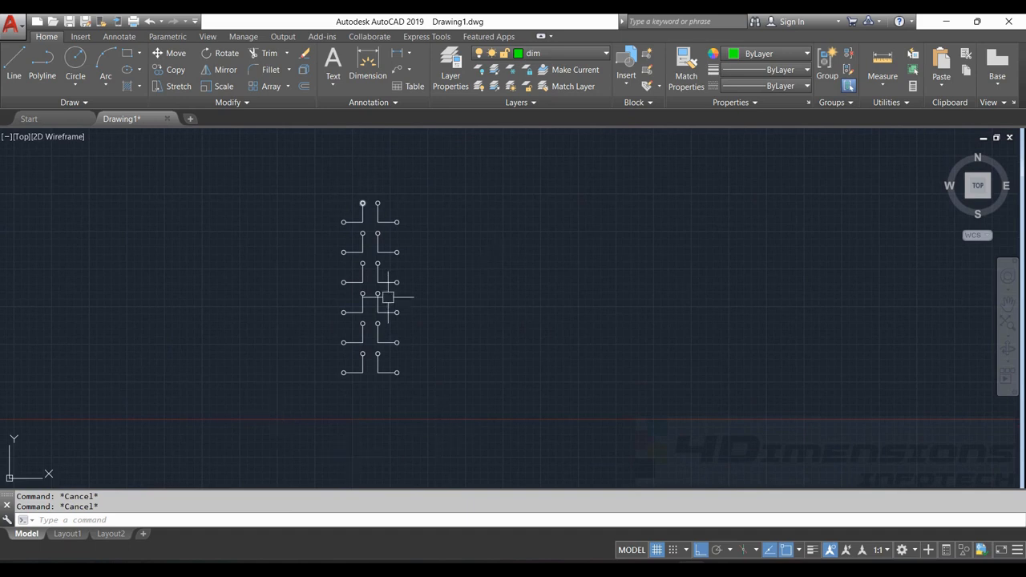
type("c")
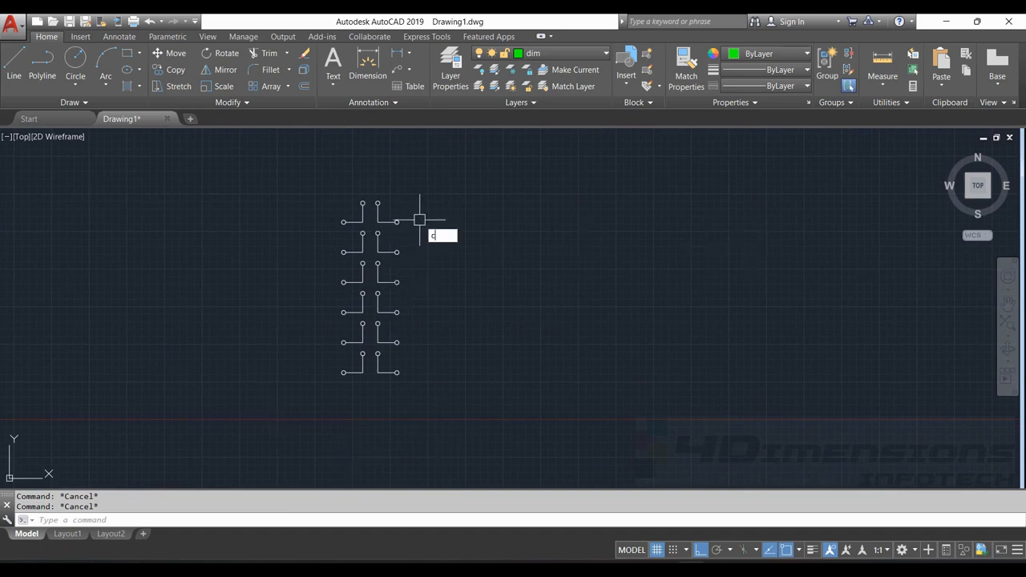
type("o")
key("Return")
mouse_move(321, 179)
left_mouse_down()
mouse_move(352, 172)
mouse_move(550, 474)
mouse_move(234, 316)
left_mouse_up()
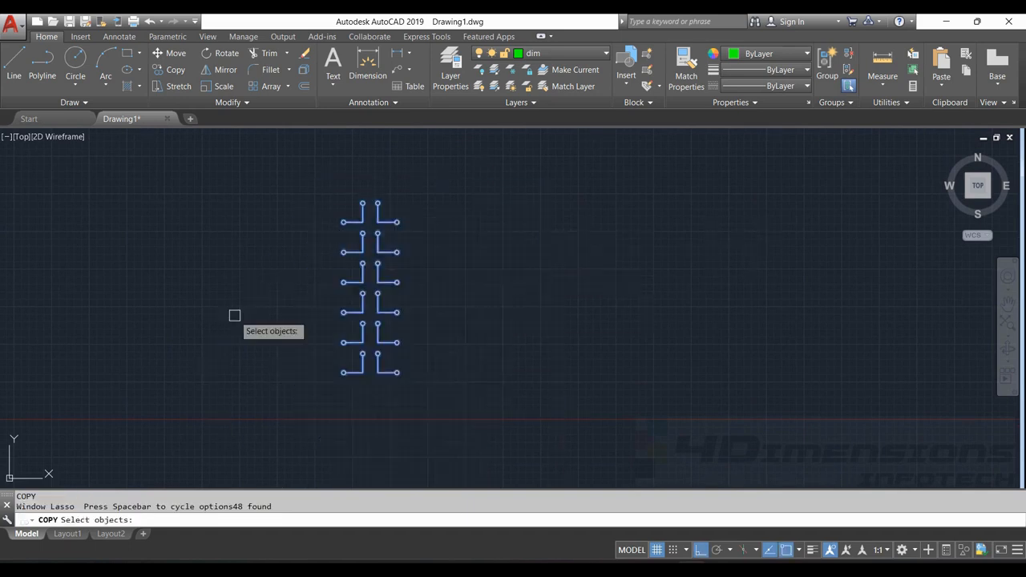
key("Return")
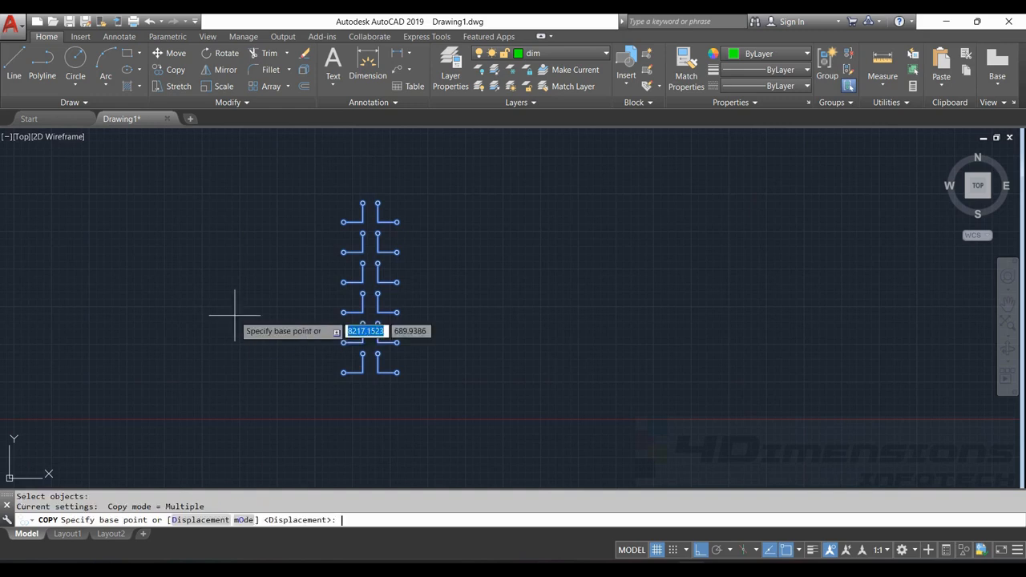
left_click(396, 374)
scroll(401, 373, "up", 5)
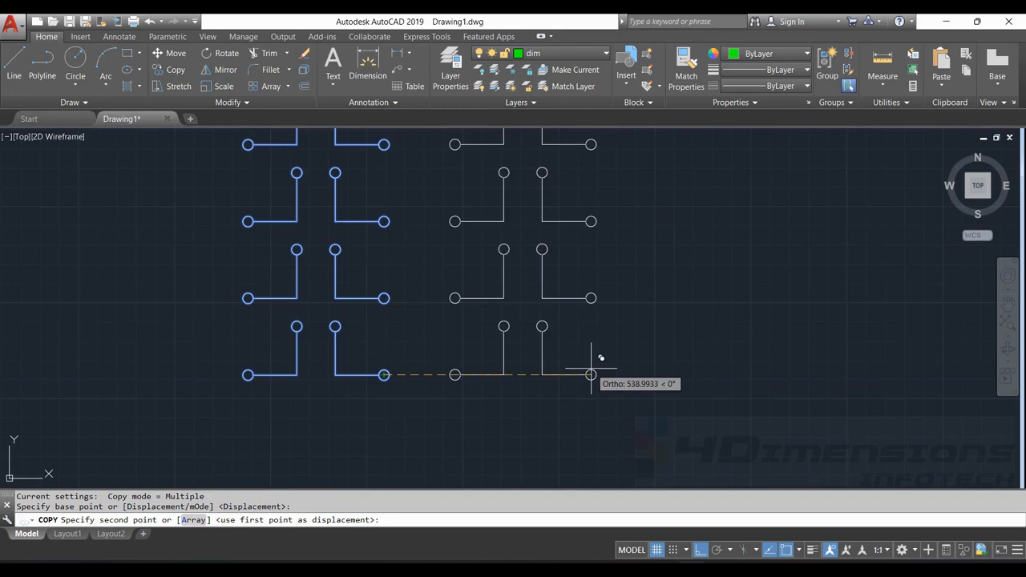
type("500")
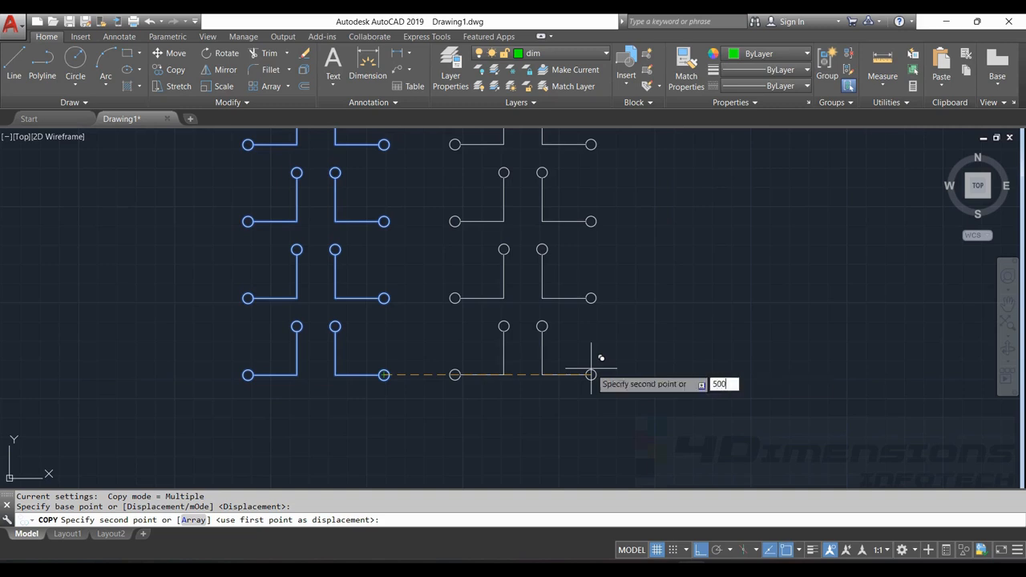
key("Return")
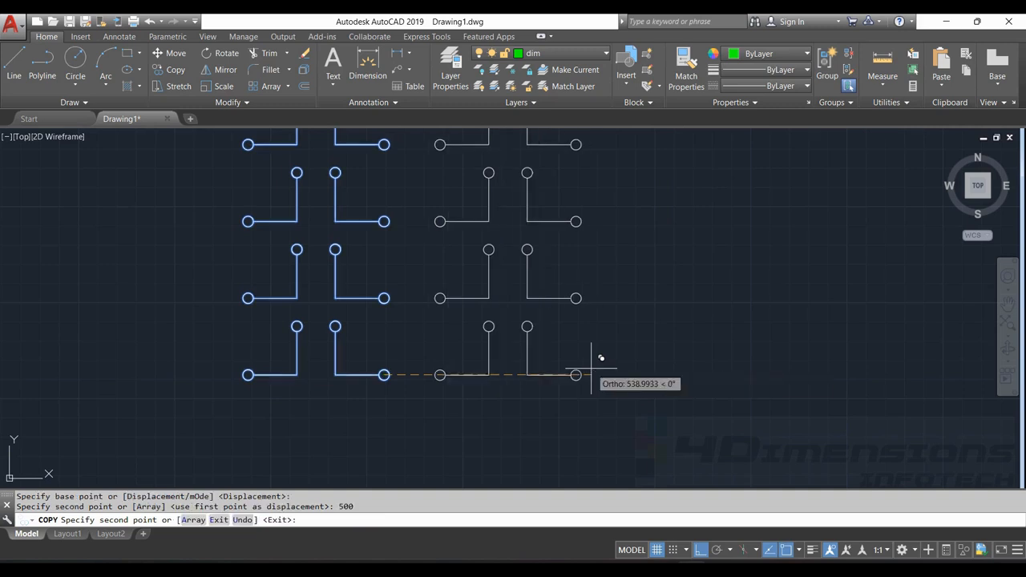
Place two more copies of the column straight right, at 1000 and 1500 units from the base point
scroll(596, 355, "down", 2)
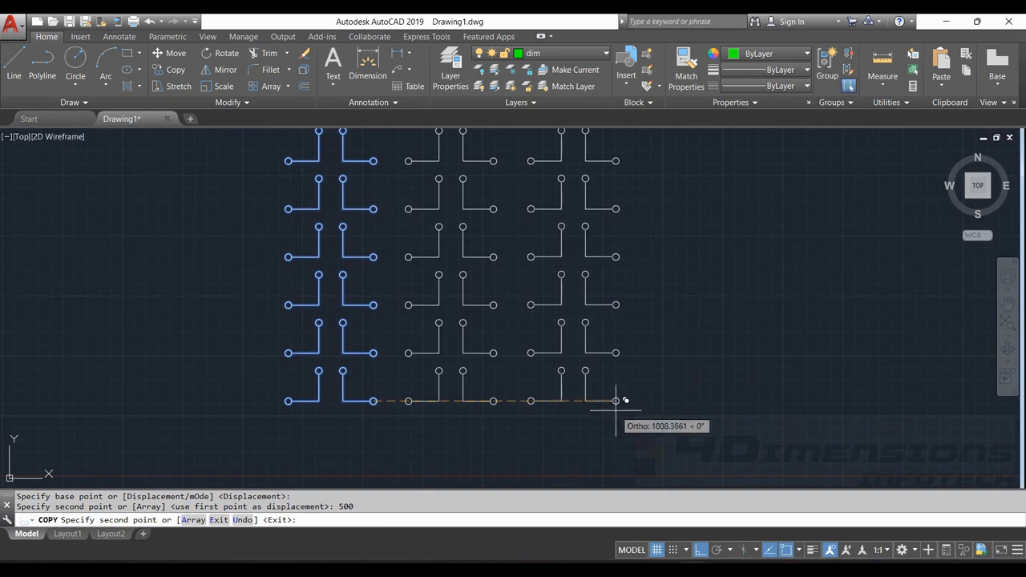
type("10")
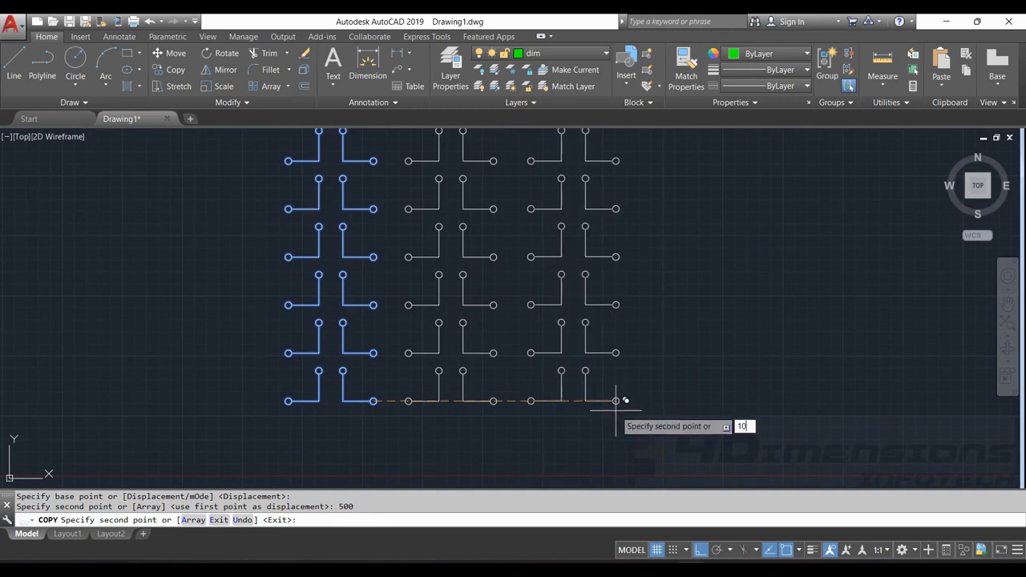
type("00")
key("Return")
middle_click_drag(733, 407, 654, 423)
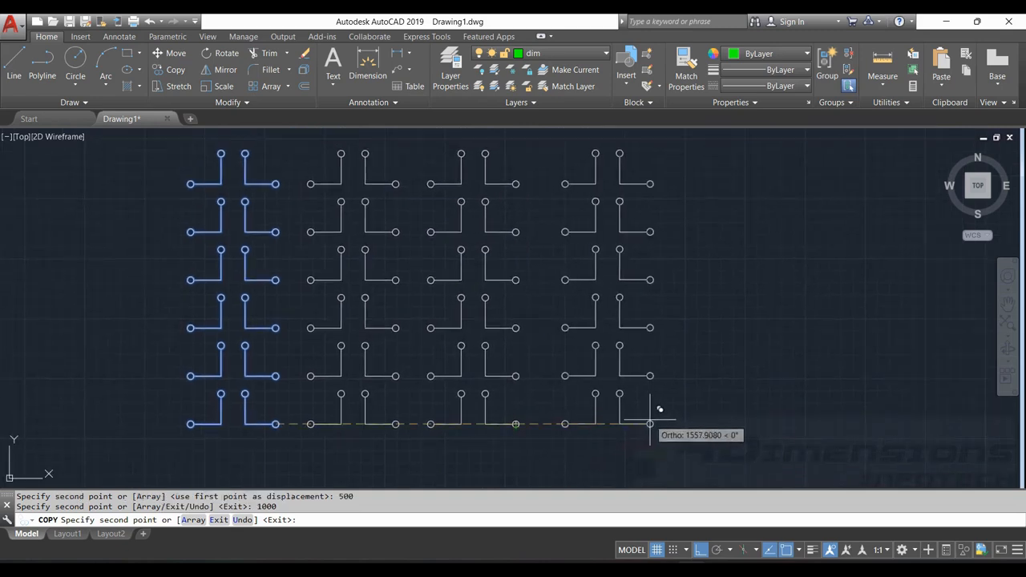
type("1500")
key("Return")
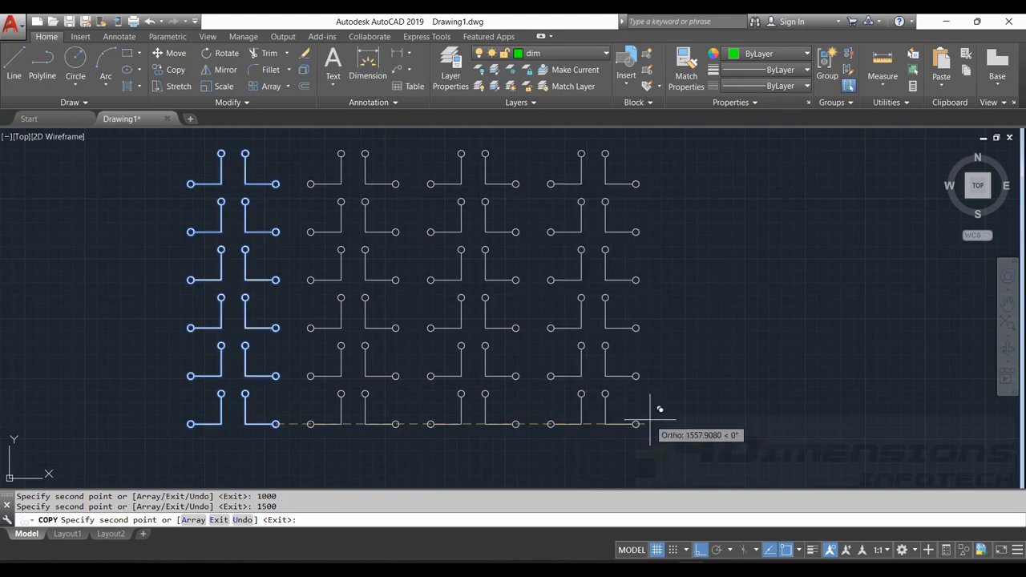
Add copies of the column at 2000 and 2500 units straight right of the base point, and finish the Copy command
type("2000")
key("Return")
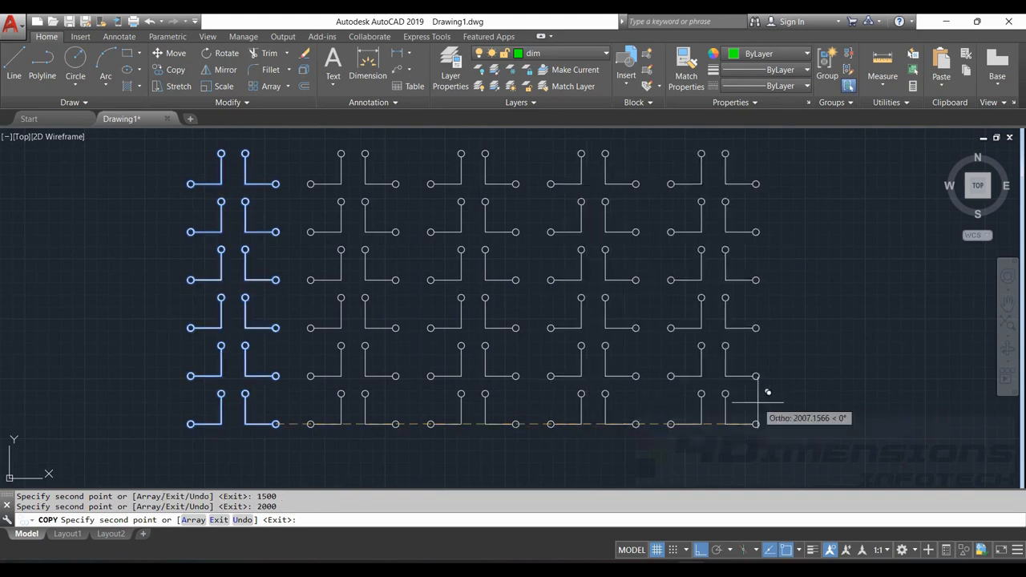
middle_click_drag(912, 383, 788, 399)
type("250")
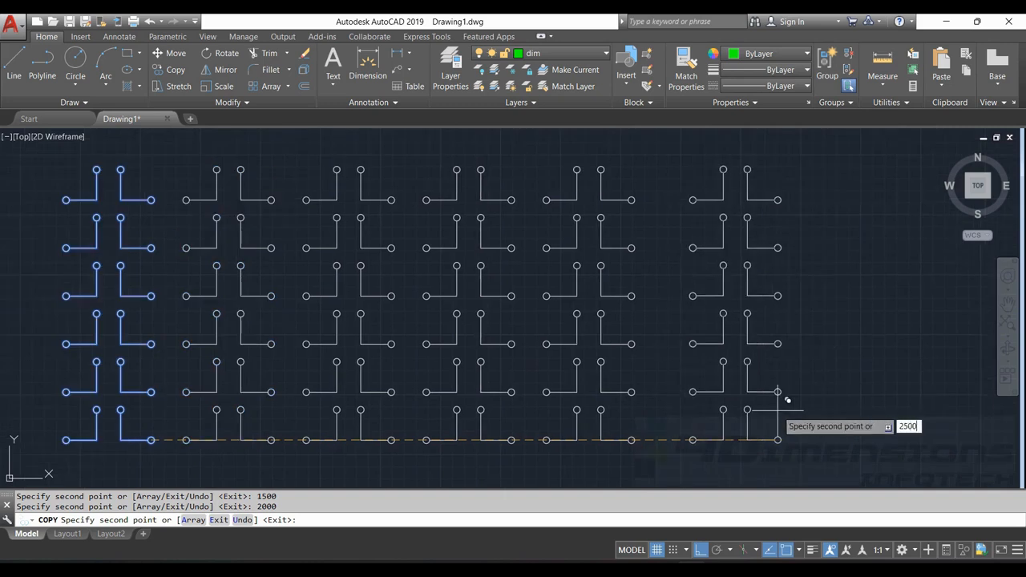
type("0")
key("Escape")
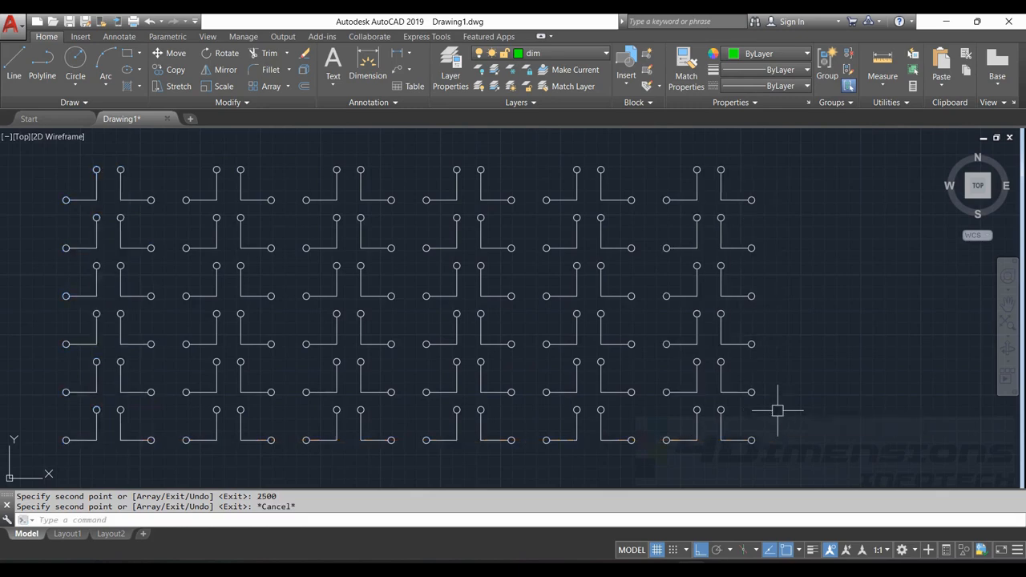
mouse_move(618, 385)
middle_mouse_down()
mouse_move(698, 396)
mouse_move(682, 419)
middle_mouse_up()
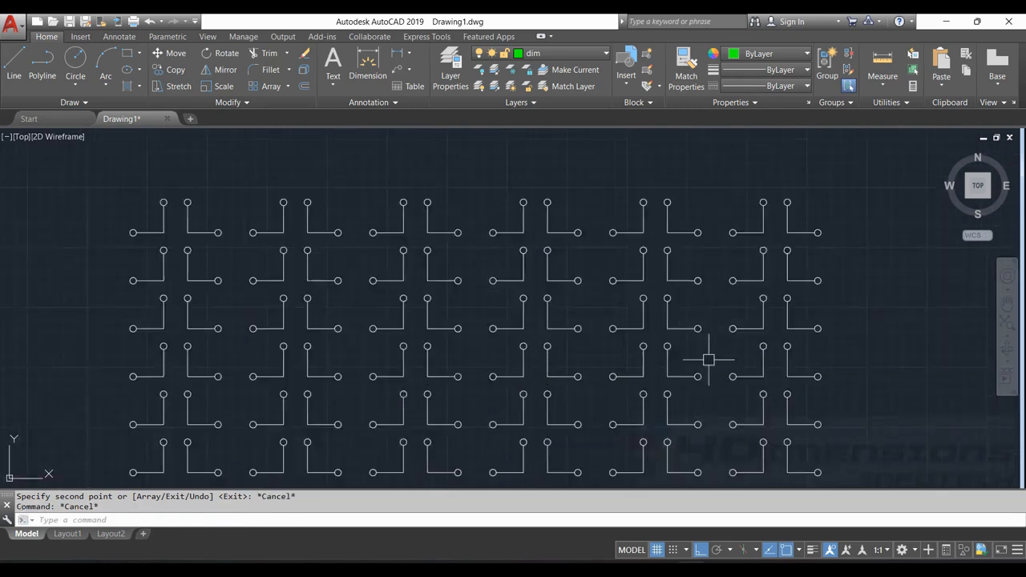
mouse_move(715, 345)
middle_mouse_down()
mouse_move(728, 306)
mouse_move(728, 325)
middle_mouse_up()
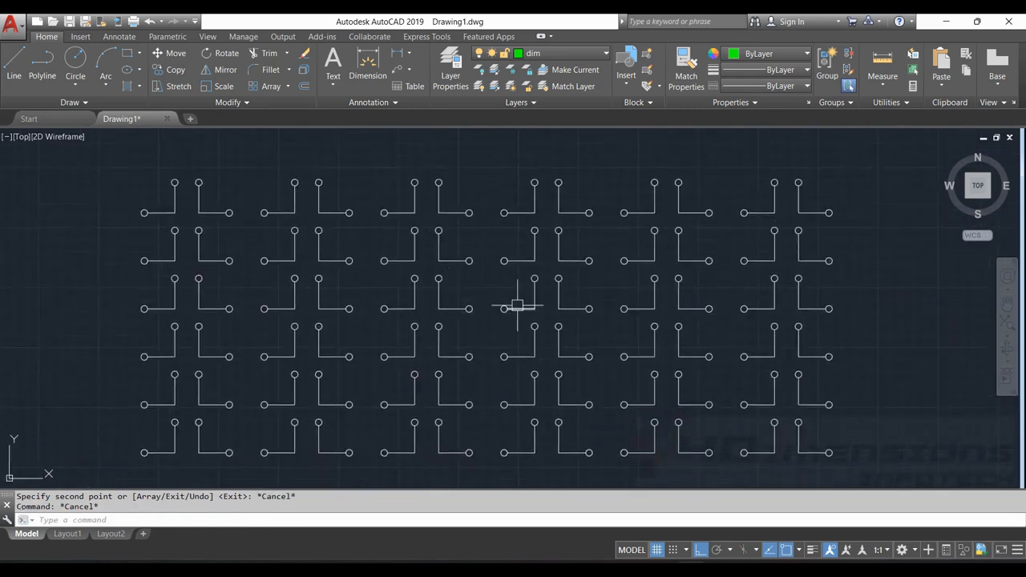
mouse_move(479, 247)
middle_mouse_down()
mouse_move(445, 238)
mouse_move(962, 211)
middle_mouse_up()
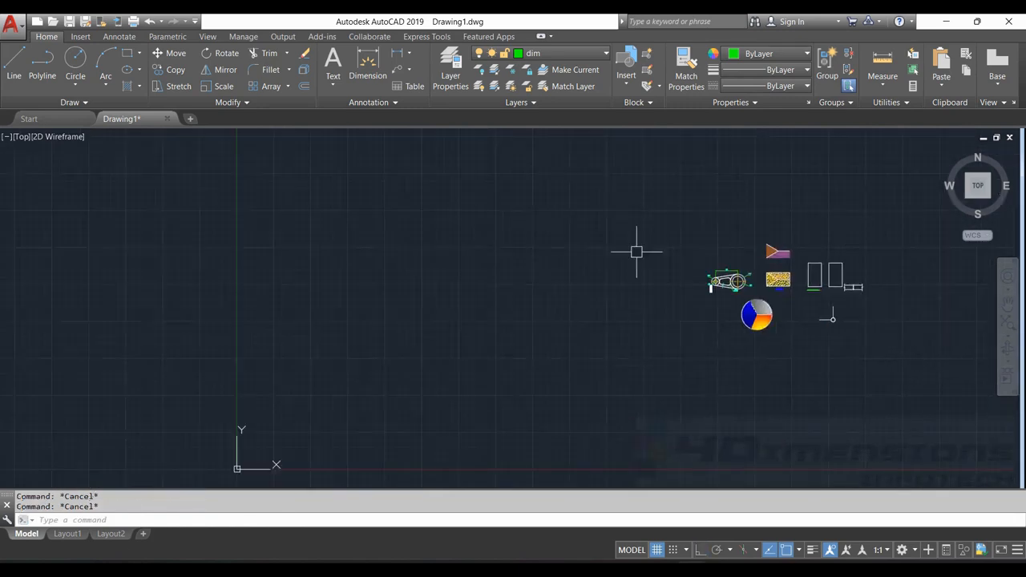
scroll(786, 287, "up", 2)
scroll(786, 287, "up", 2)
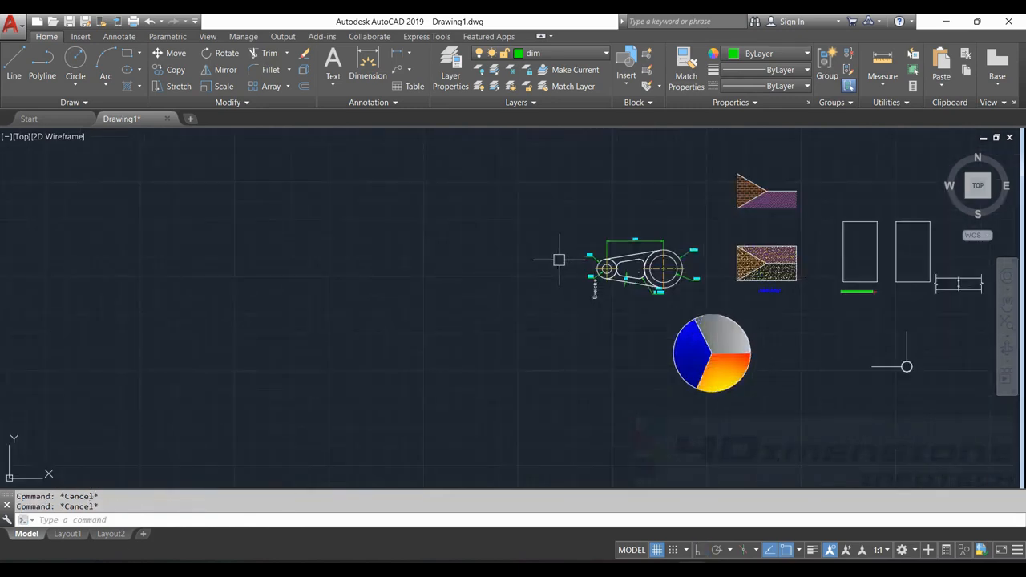
left_click(14, 63)
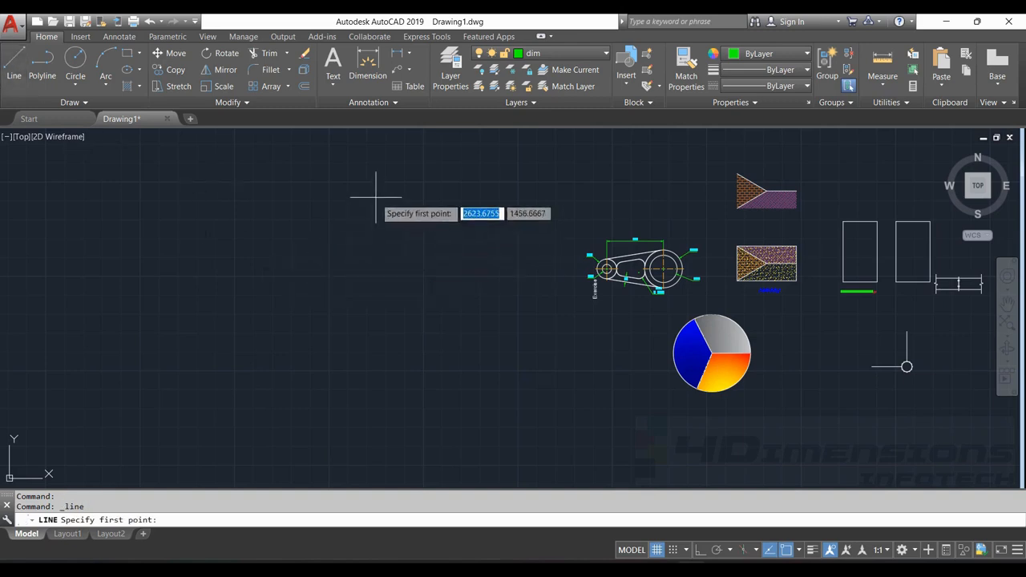
left_click(377, 198)
key("Escape")
middle_click_drag(565, 230, 494, 254)
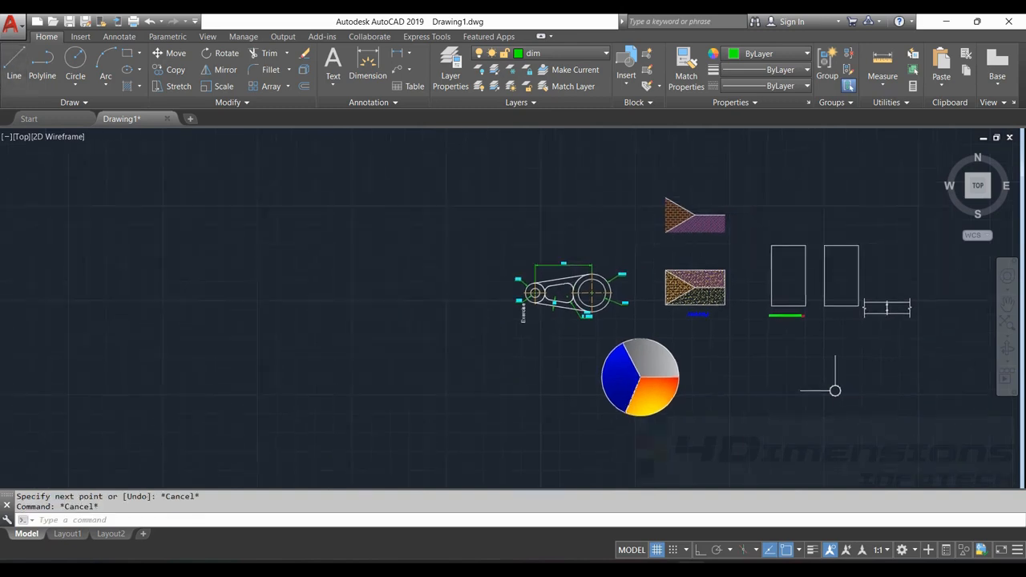
Make cen the current layer and, with Ortho on, draw a vertical line 200 units downward in the empty area
left_click(578, 56)
left_click(538, 88)
left_click(13, 63)
scroll(344, 201, "up", 5)
left_click(385, 166)
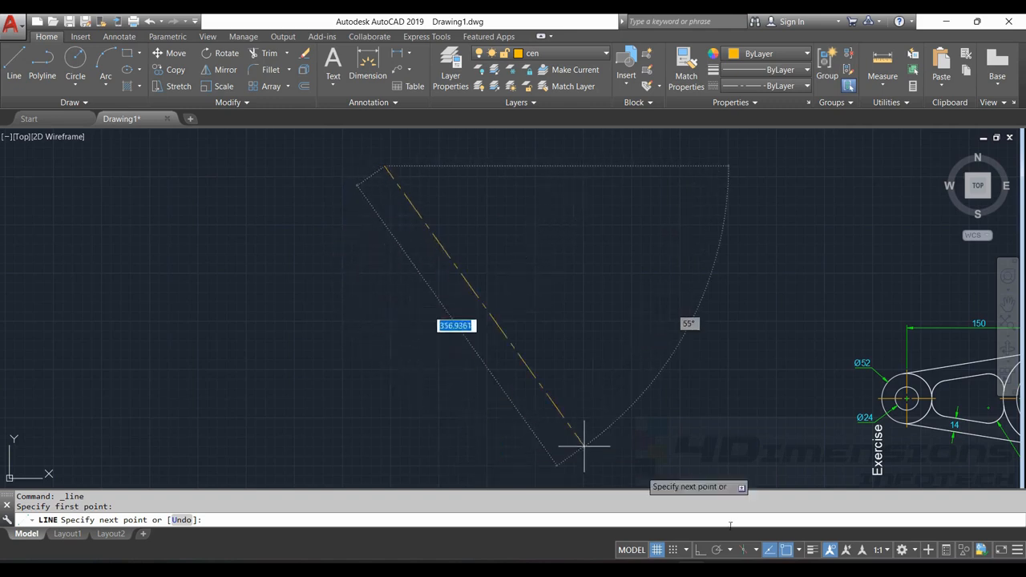
left_click(698, 550)
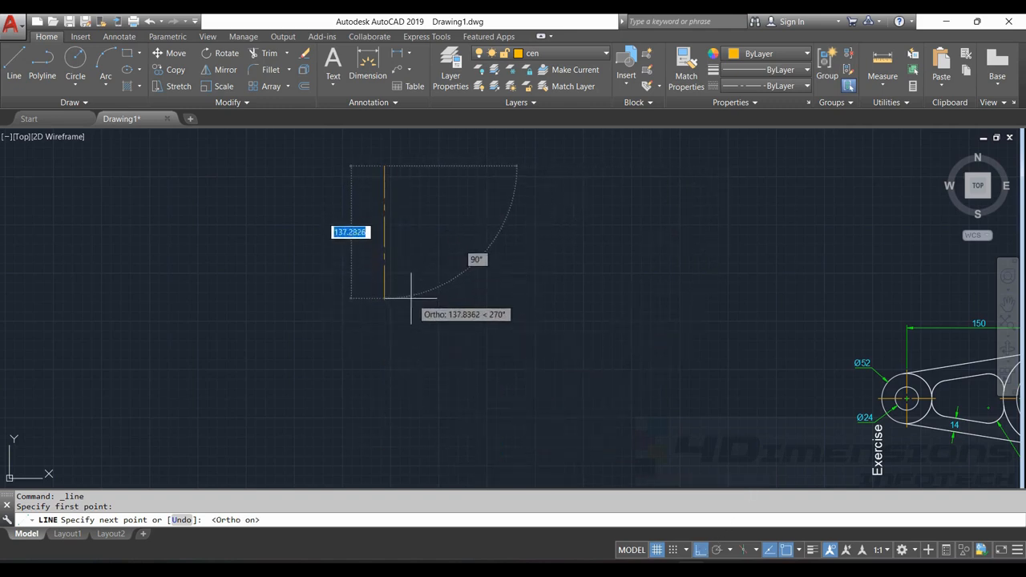
type("200")
key("Return")
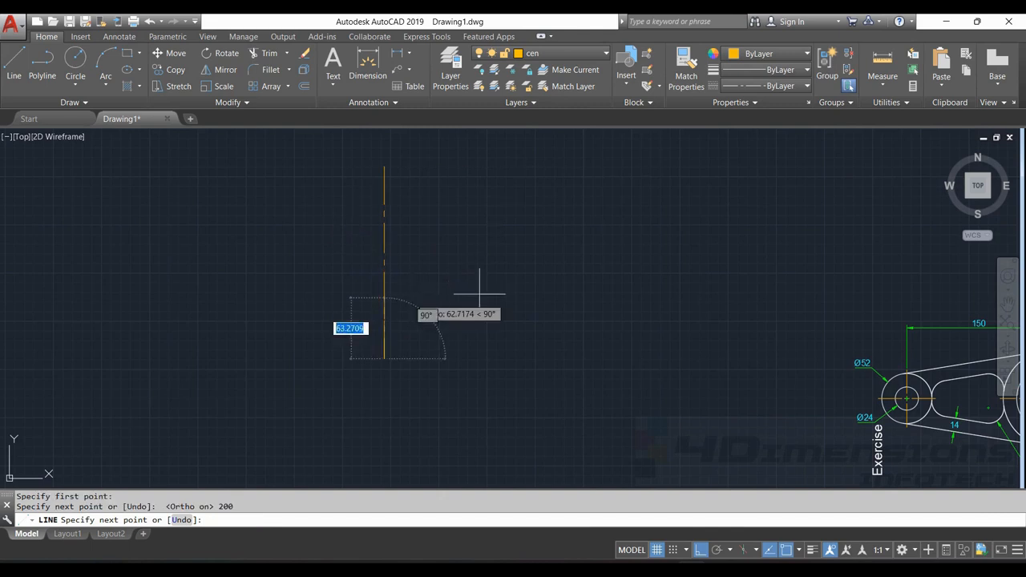
key("Escape")
key("Escape")
Draw a second vertical line 200 units downward, aligned below the first line with a gap between them
scroll(529, 268, "down", 3)
left_click(14, 64)
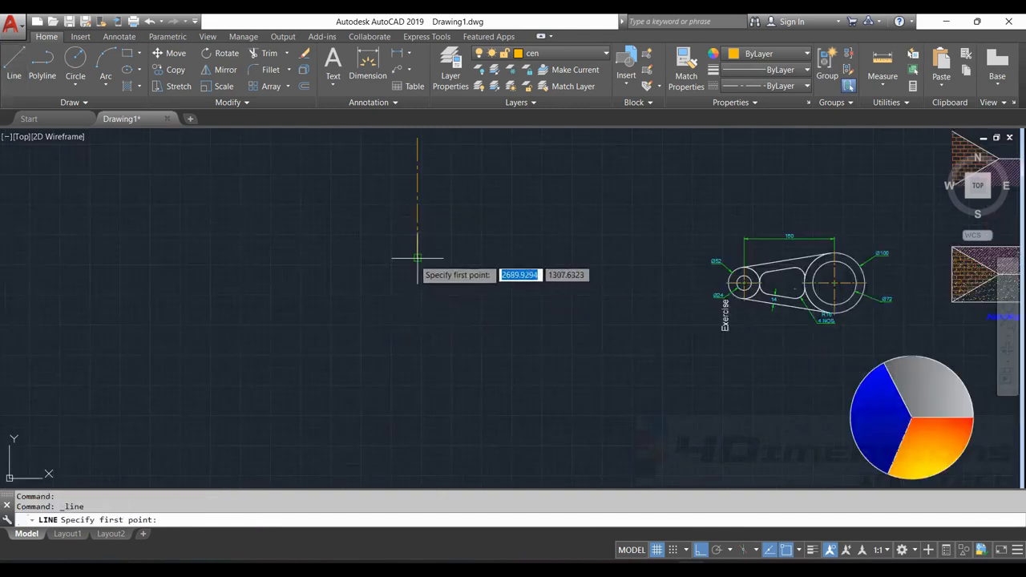
left_click(418, 323)
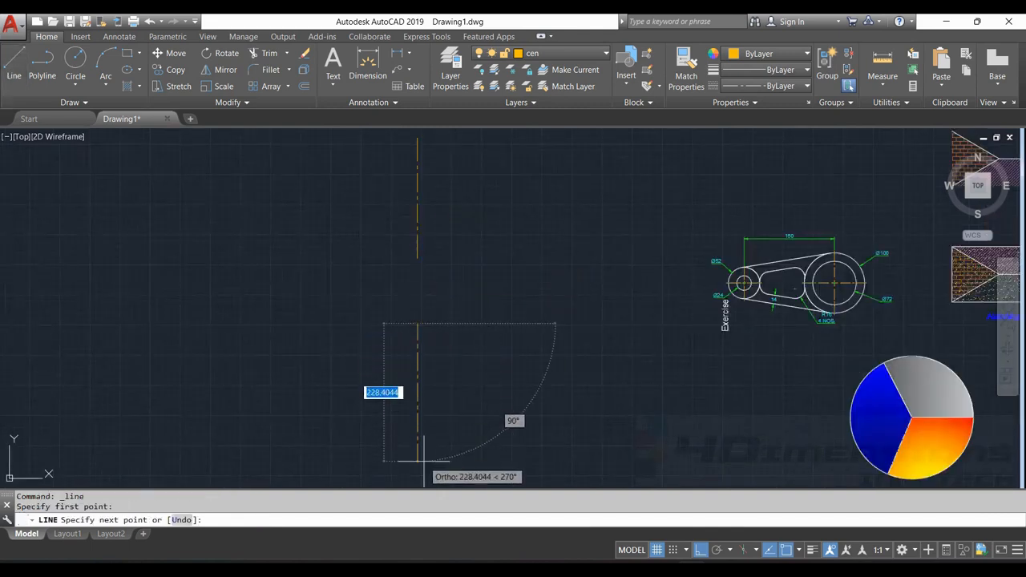
type("2")
key("Return")
key("Escape")
key("Escape")
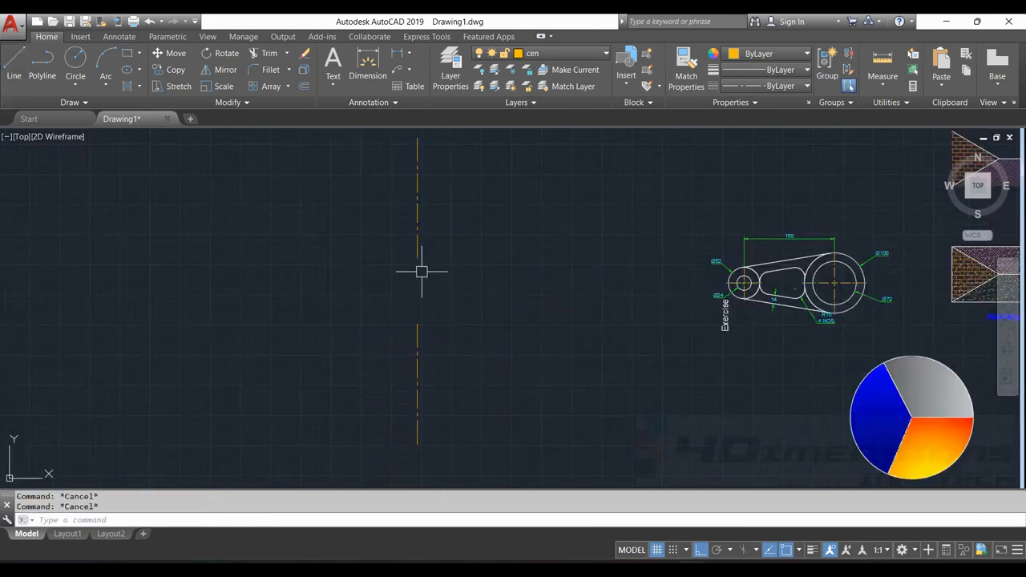
Join the two aligned vertical center lines across the gap with the Join command
left_click(412, 233)
left_click(417, 253)
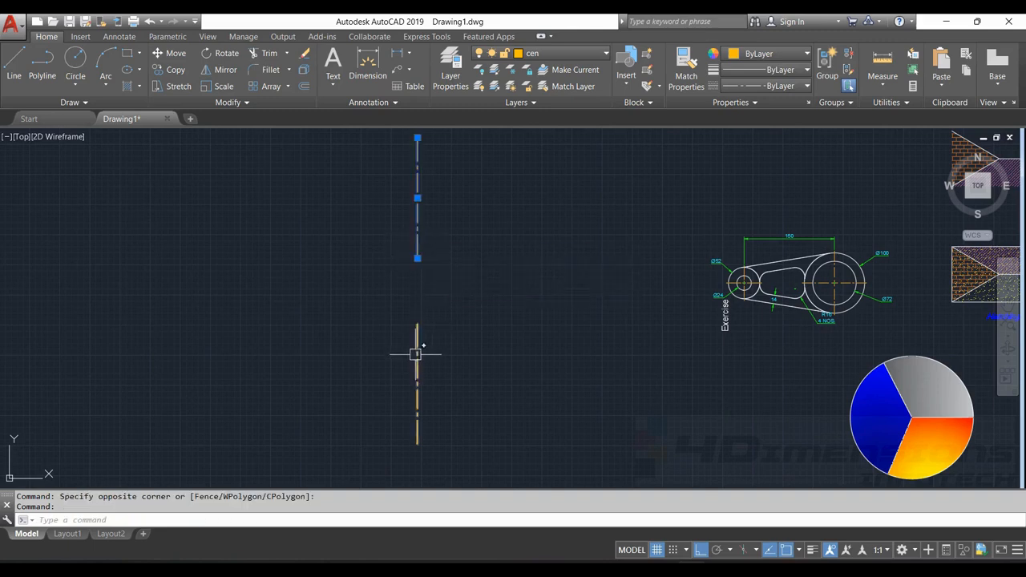
key("Escape")
key("Escape")
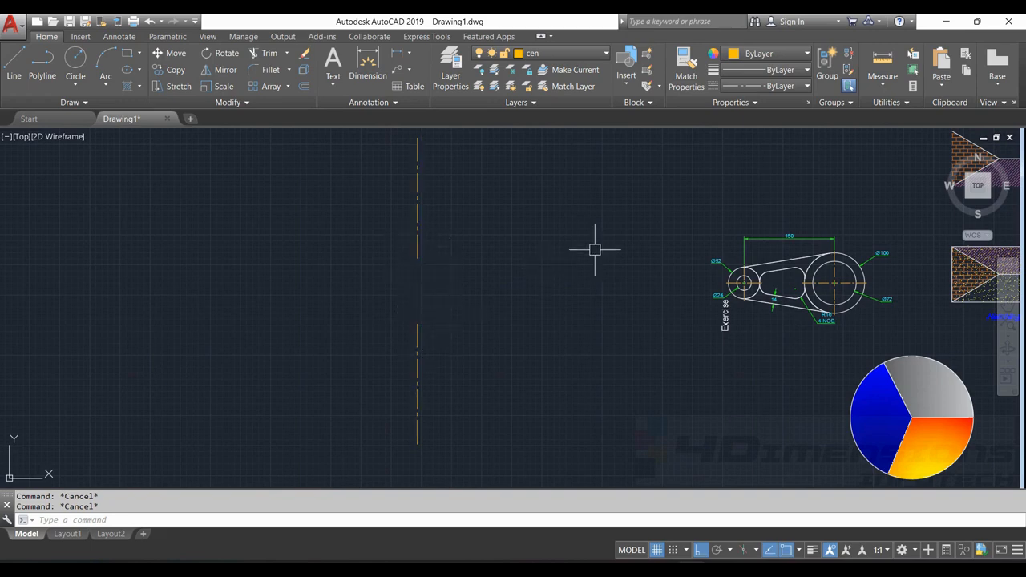
key("Return")
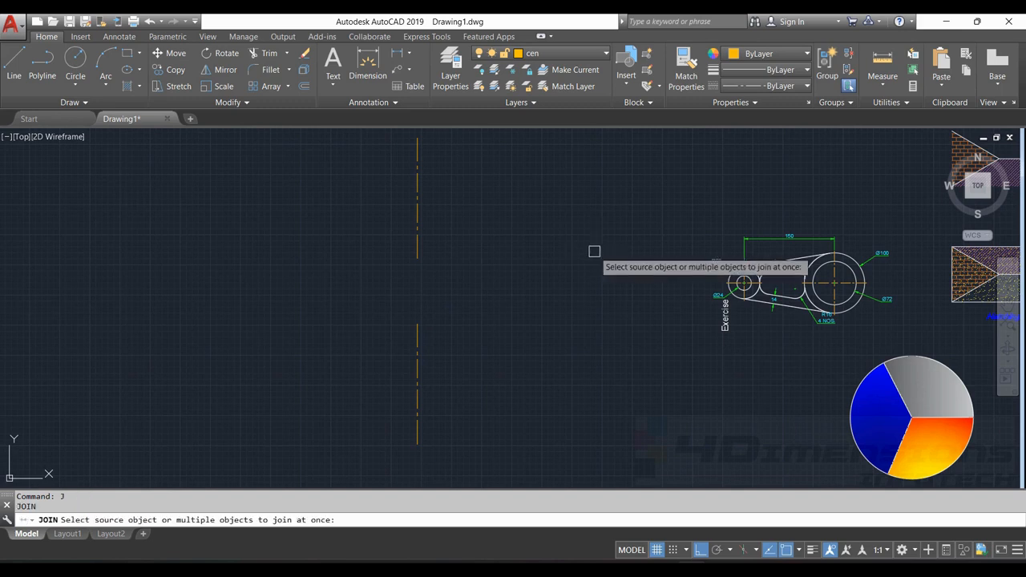
left_click(418, 248)
left_click(418, 337)
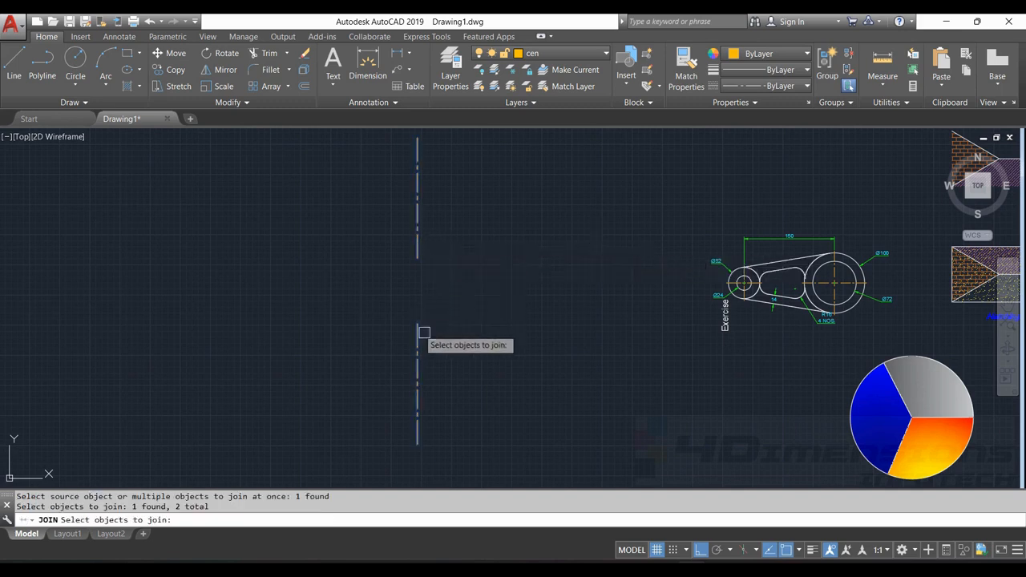
key("Return")
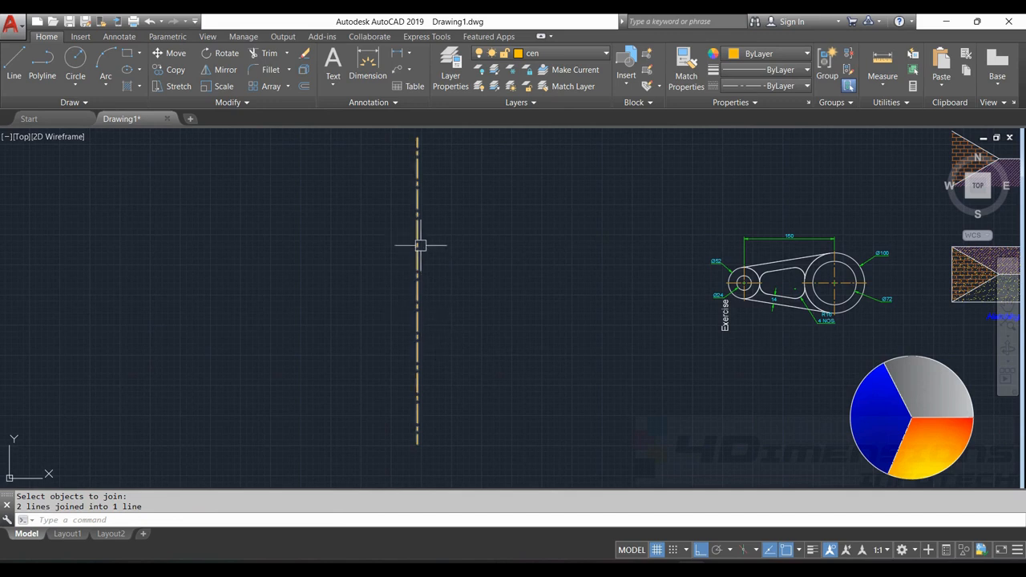
Draw a shorter vertical center line to the left of the joined line
left_click(13, 62)
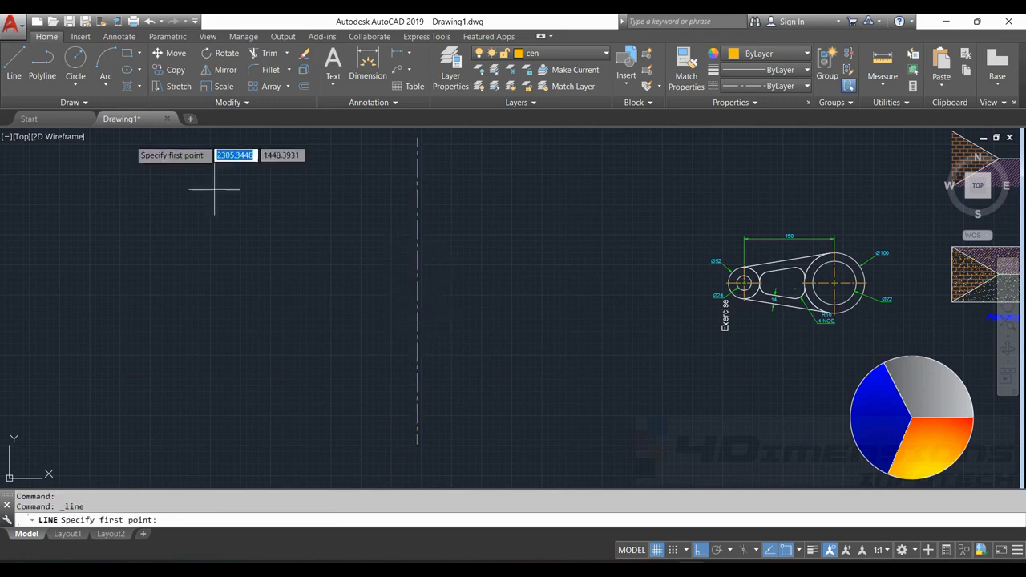
middle_click_drag(261, 198, 387, 222)
left_click(390, 183)
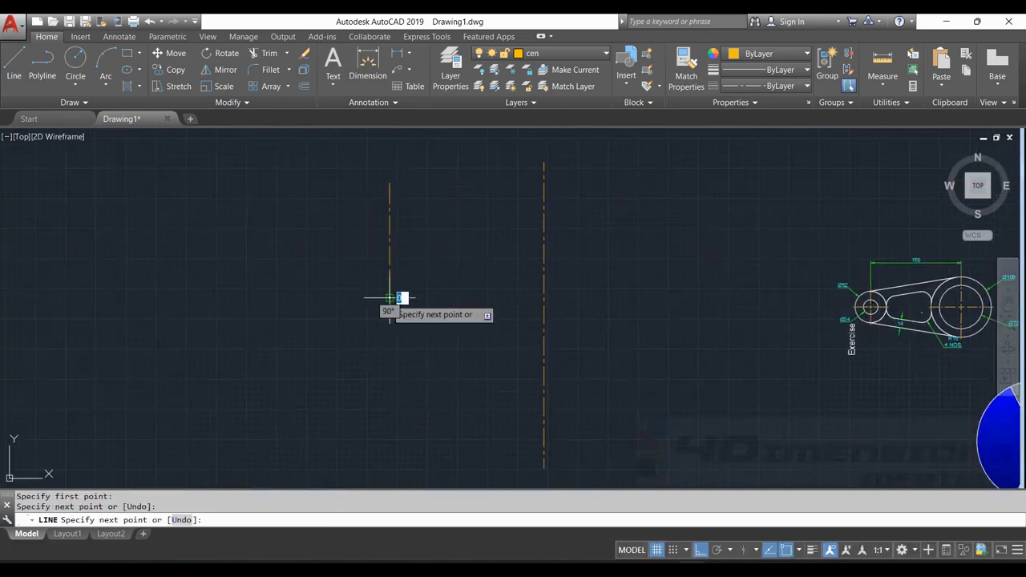
key("Escape")
Draw another vertical center line below the short one, offset slightly to its left and leaving a gap
left_click(13, 62)
middle_click_drag(266, 297, 283, 246)
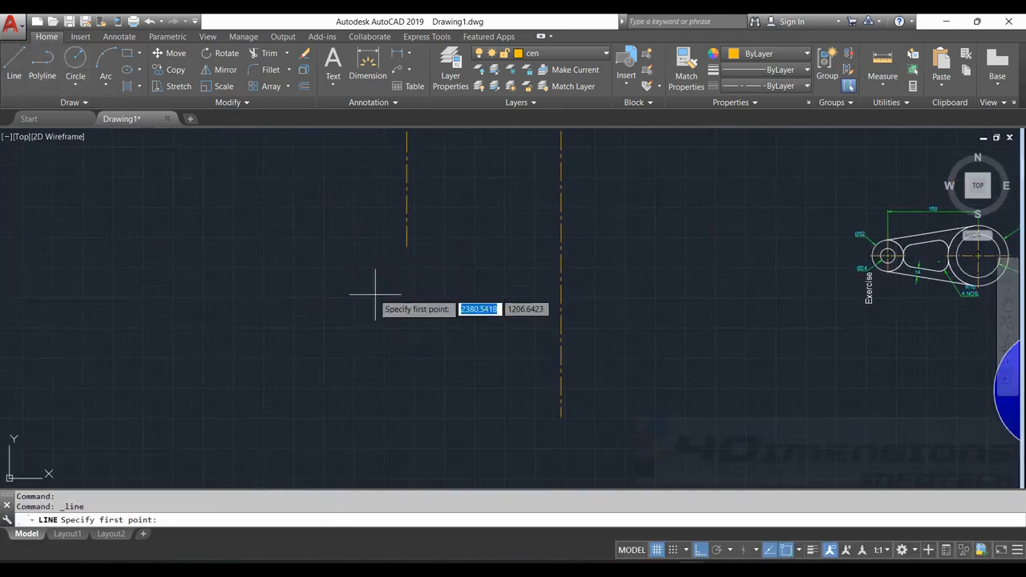
left_click(394, 296)
left_click(394, 452)
key("Escape")
key("Escape")
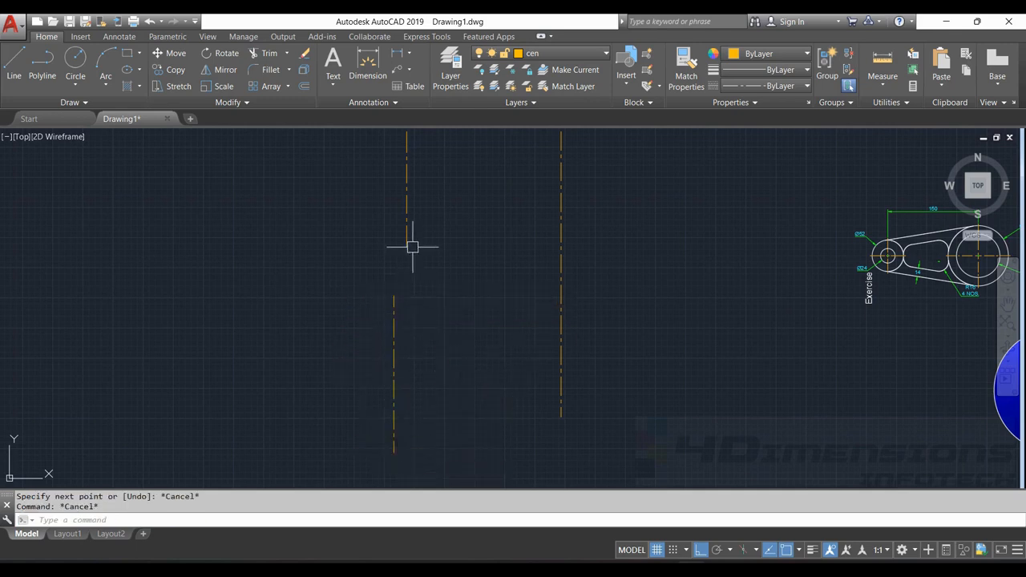
Try to join the two offset vertical lines with the Join command and select both to check them
key("Escape")
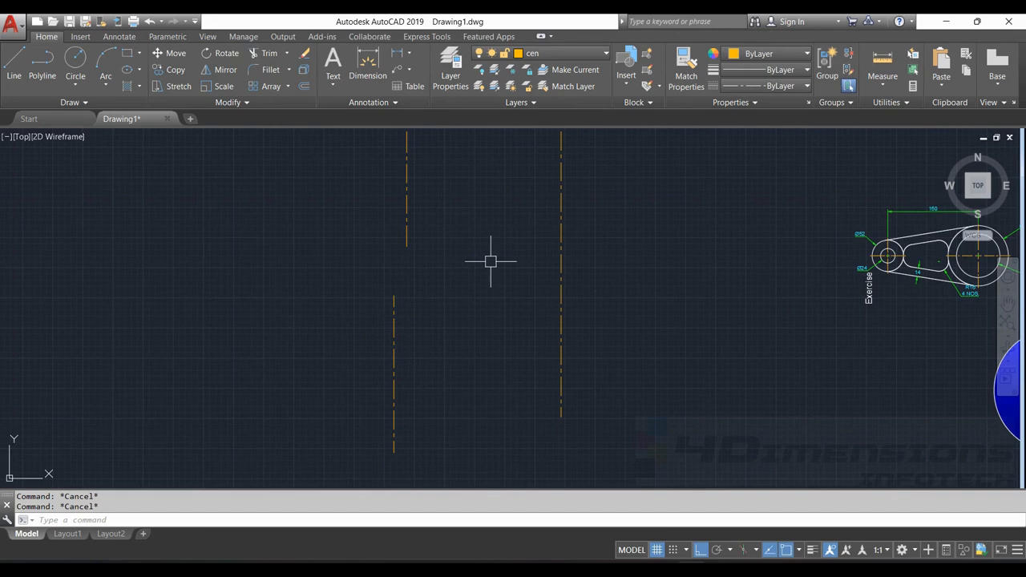
key("Return")
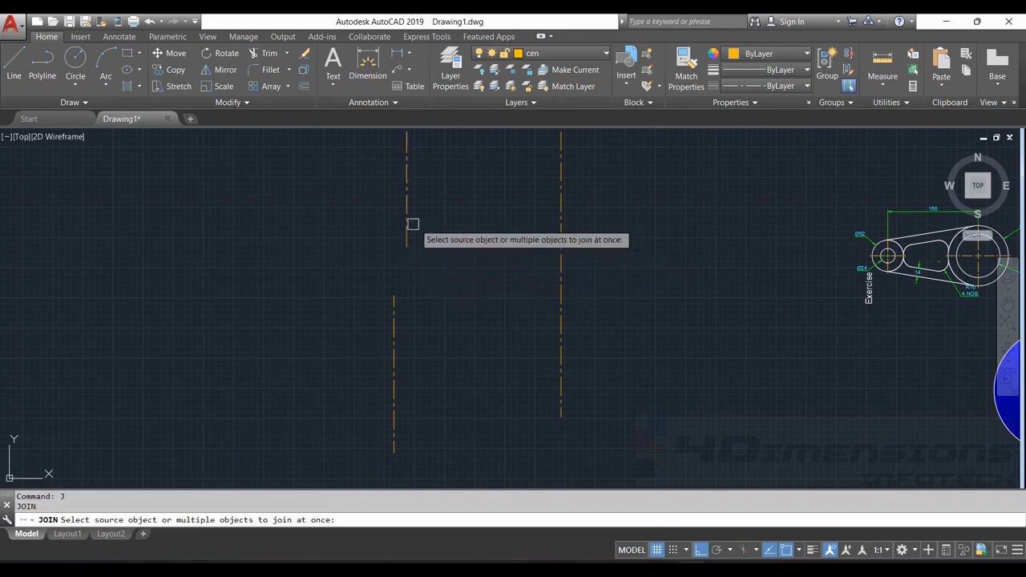
left_click(407, 225)
left_click(396, 319)
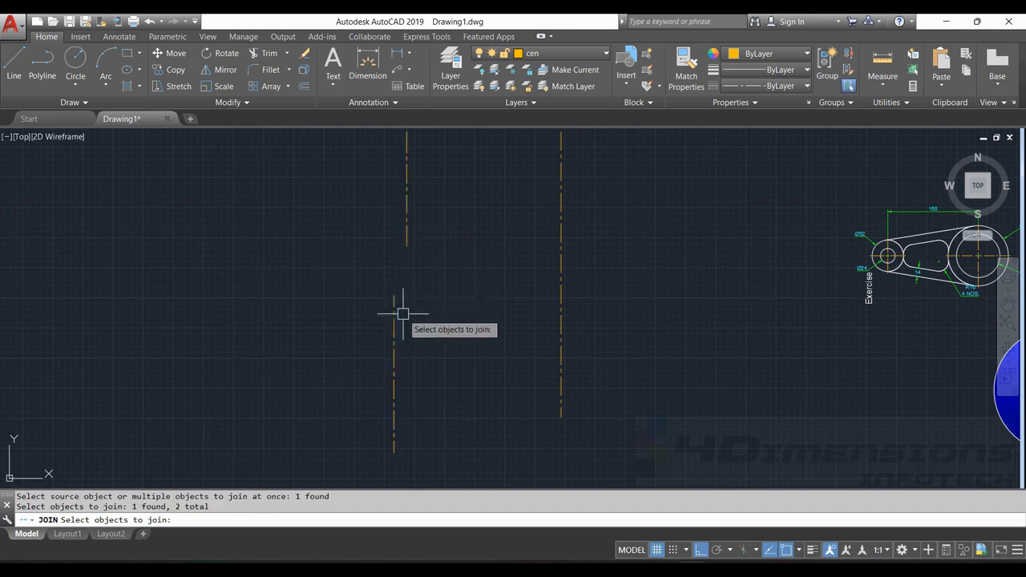
key("Return")
left_click(406, 242)
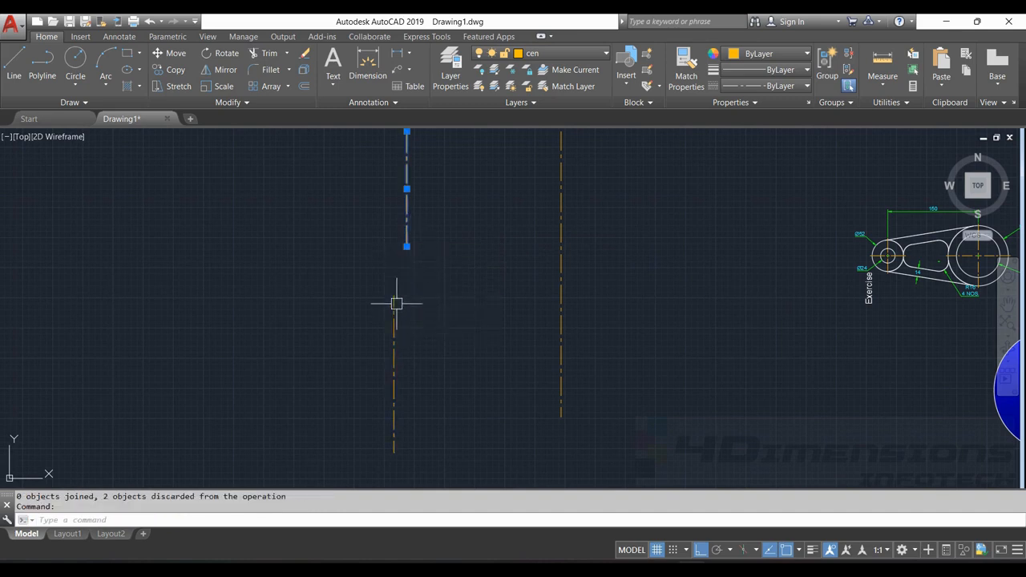
left_click(393, 314)
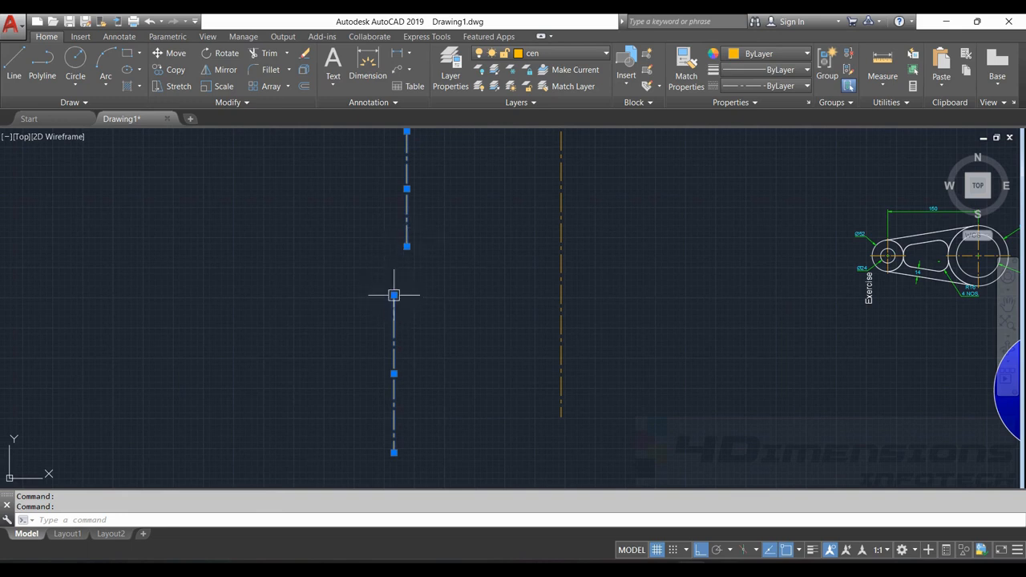
key("Escape")
key("Escape")
Draw a slanted line connecting the upper offset line's lower endpoint to the lower line's top endpoint
scroll(397, 239, "up", 2)
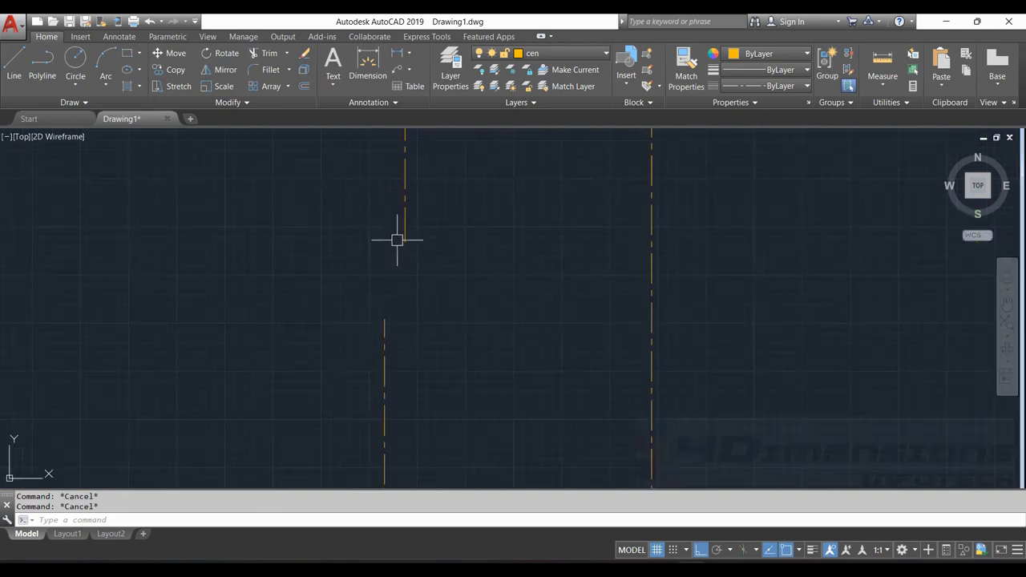
left_click(13, 64)
left_click(405, 242)
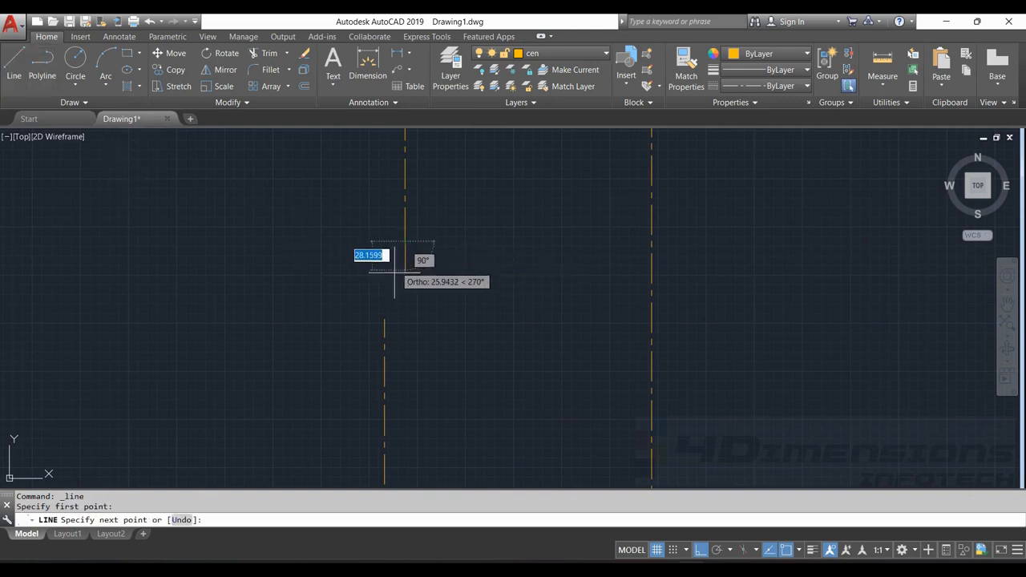
left_click(385, 315)
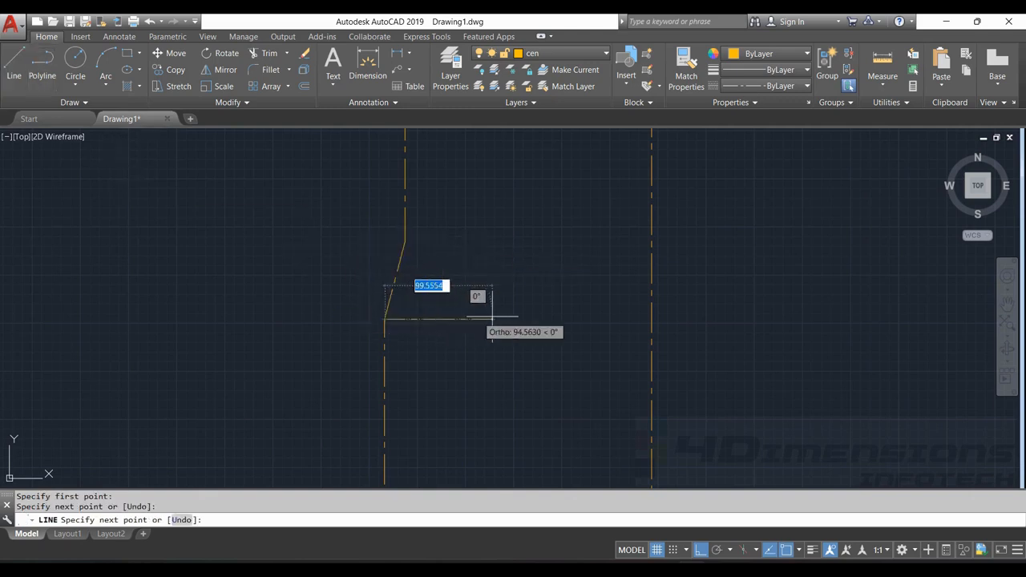
key("Escape")
key("Escape")
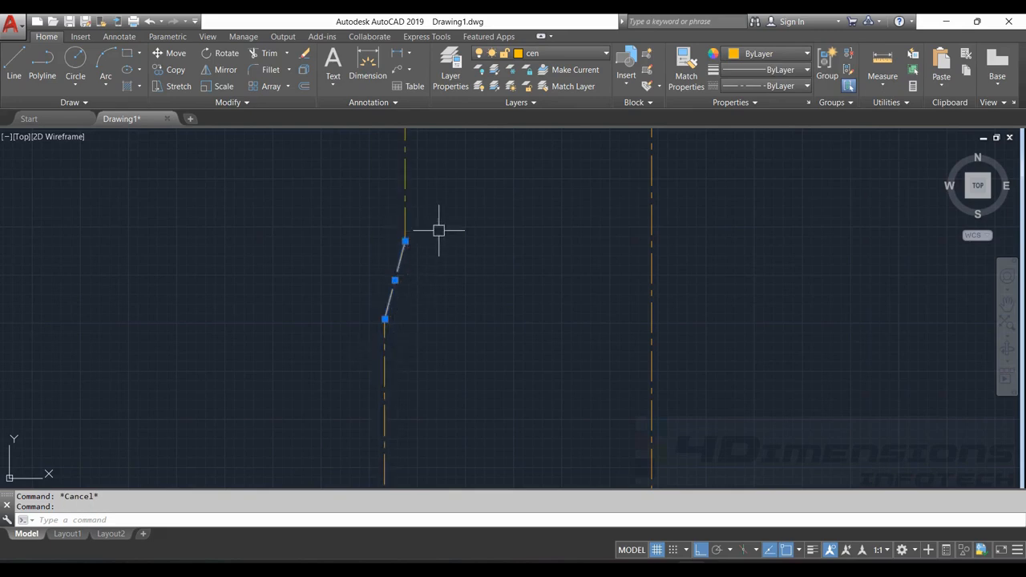
key("Escape")
Join the upper vertical, slanted and lower vertical lines into one polyline and select it to check
scroll(440, 248, "down", 2)
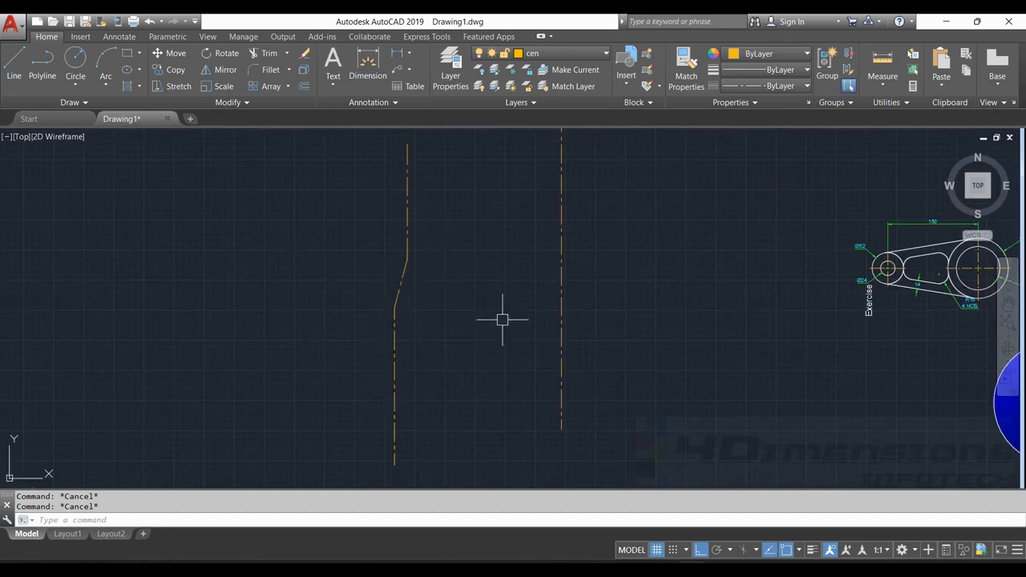
key("Return")
left_click(409, 220)
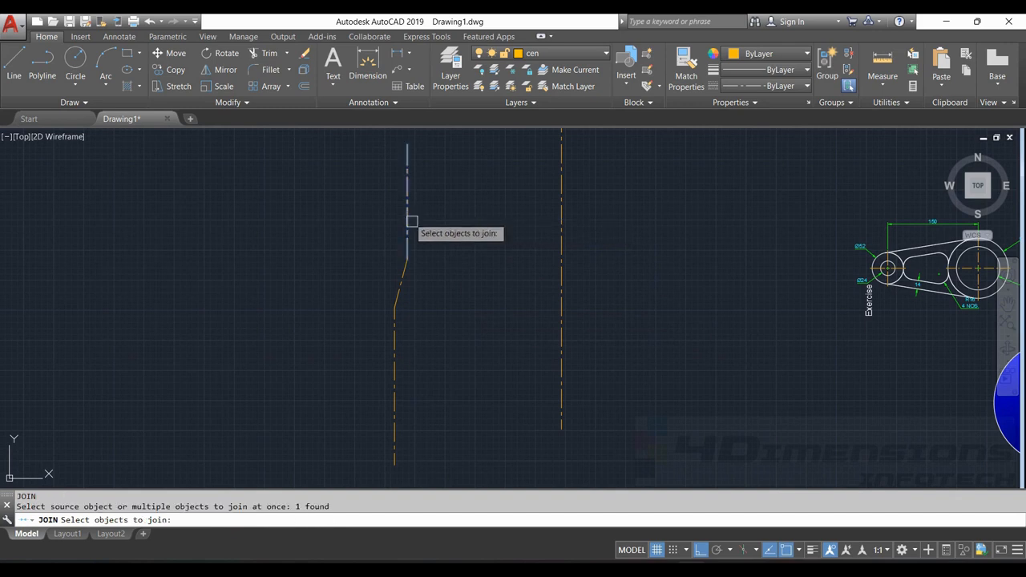
left_click(406, 275)
left_click(394, 331)
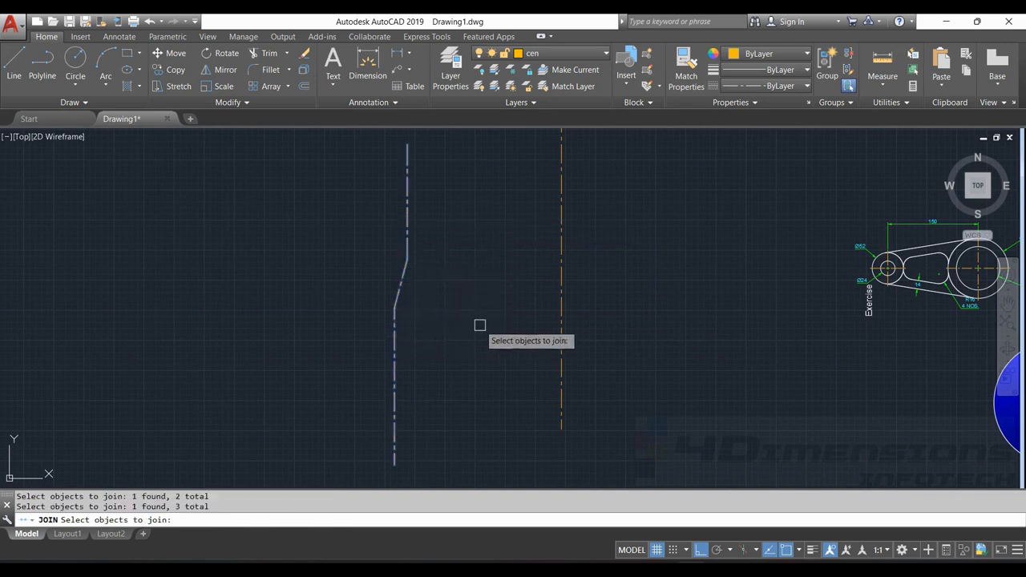
key("Return")
left_click(407, 231)
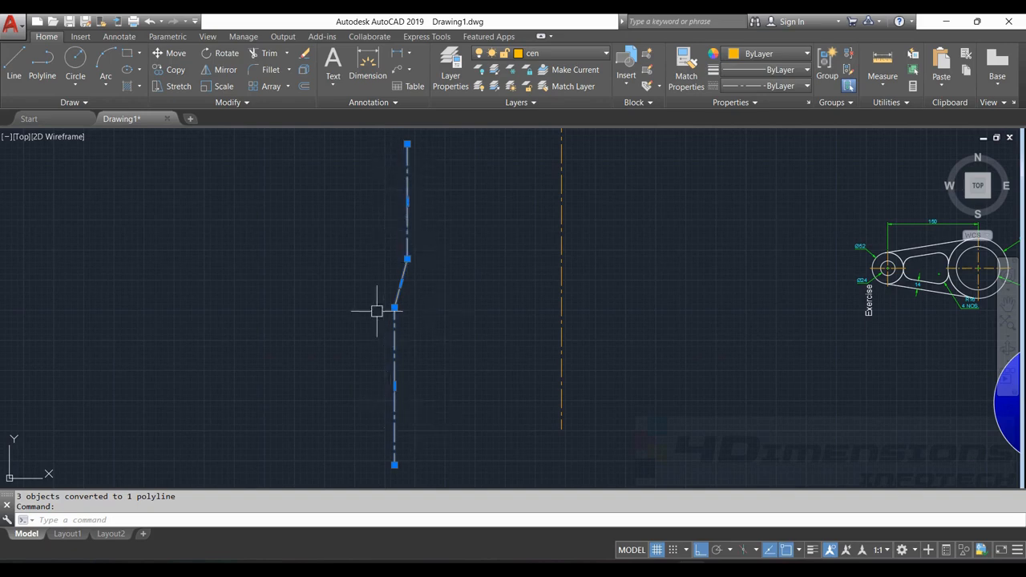
key("Escape")
key("Escape")
scroll(414, 293, "down", 3)
scroll(490, 281, "up", 4)
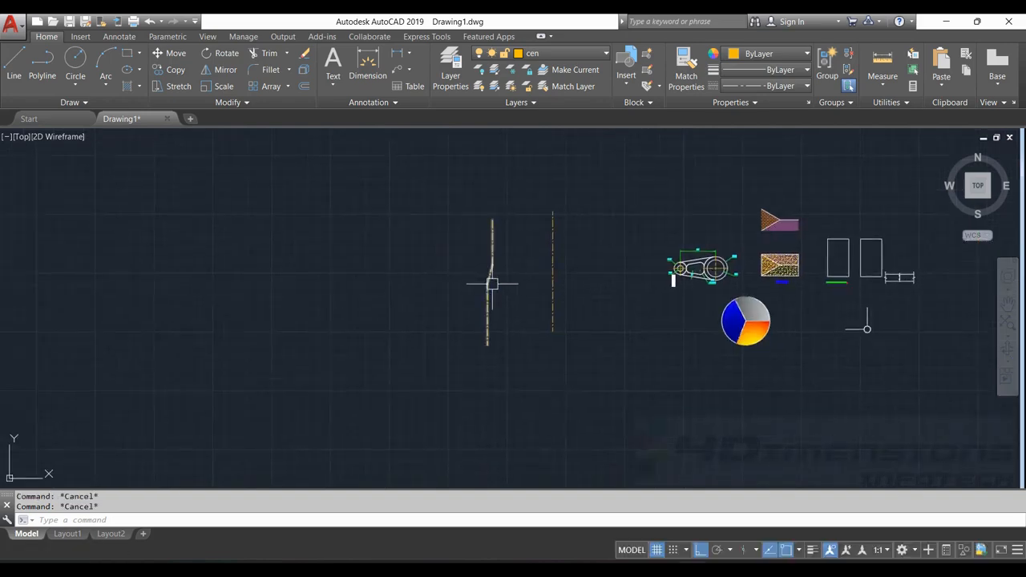
middle_click_drag(483, 253, 518, 293)
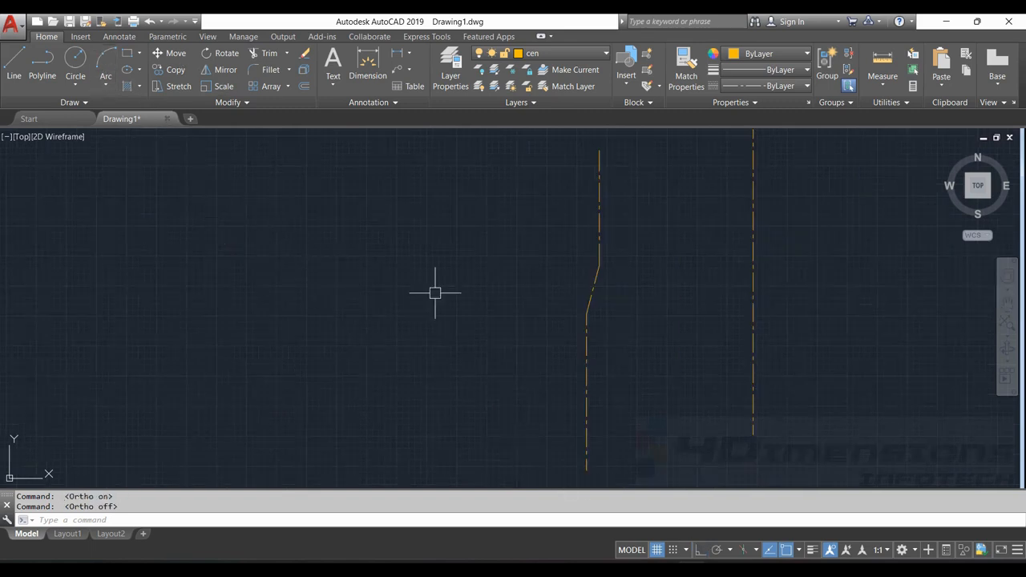
Draw a three-point arc curving upward in the empty area beside the joined polyline
left_click(105, 61)
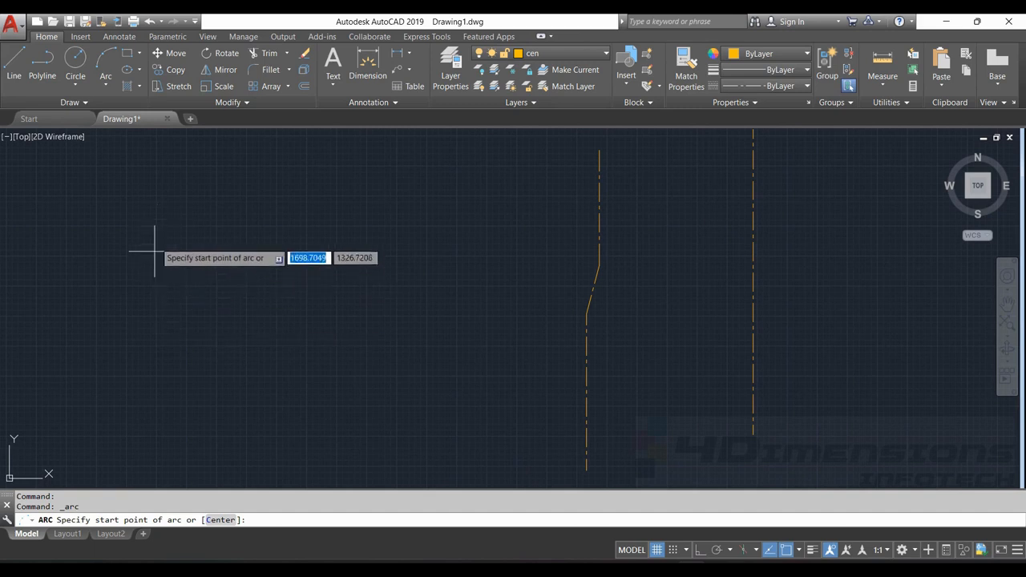
left_click(165, 293)
left_click(253, 230)
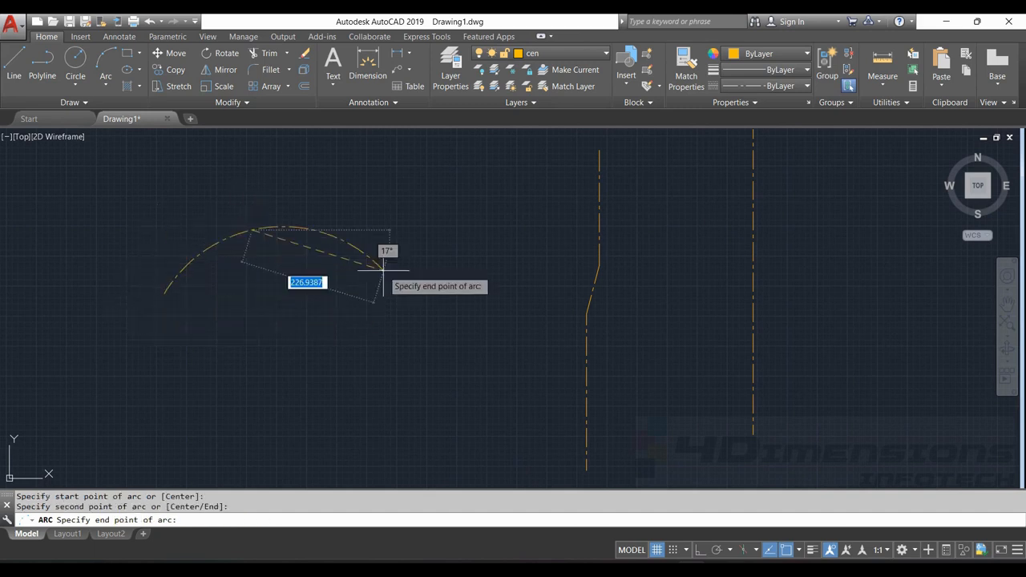
left_click(406, 269)
key("Escape")
key("Escape")
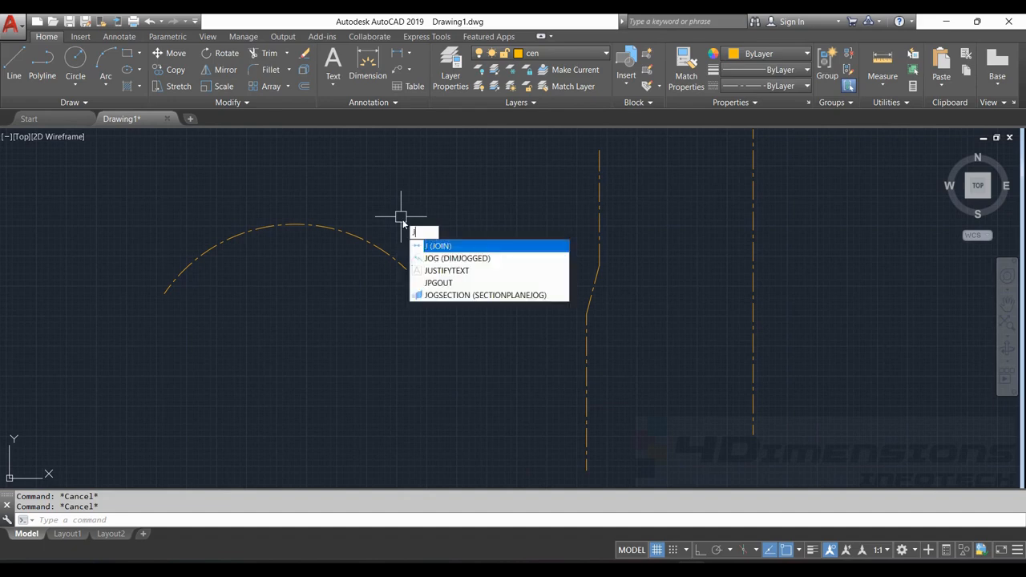
Convert the arc into a full circle using the Join command's Close option
key("Return")
left_click(373, 246)
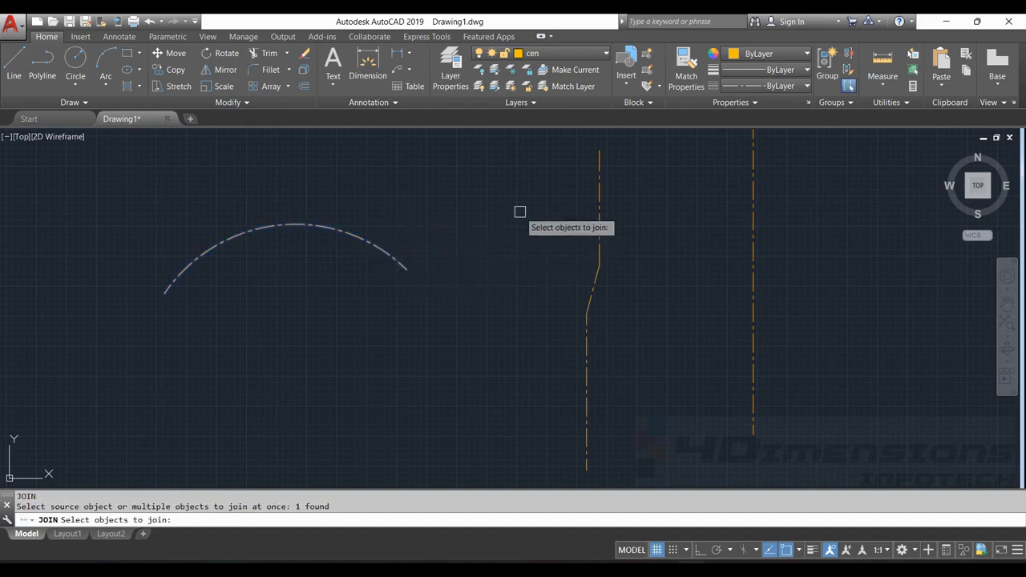
key("Return")
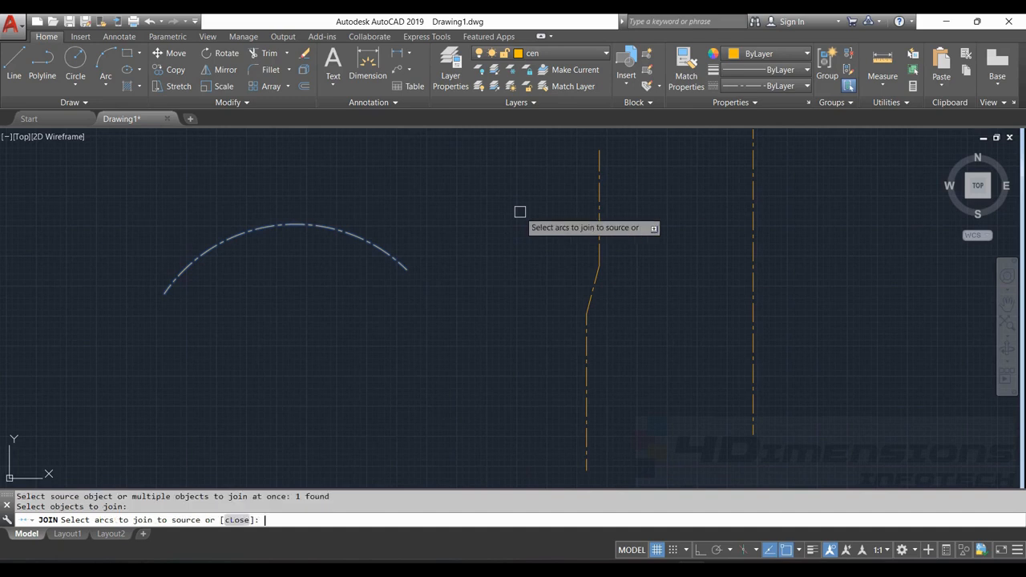
left_click(237, 521)
scroll(393, 360, "down", 3)
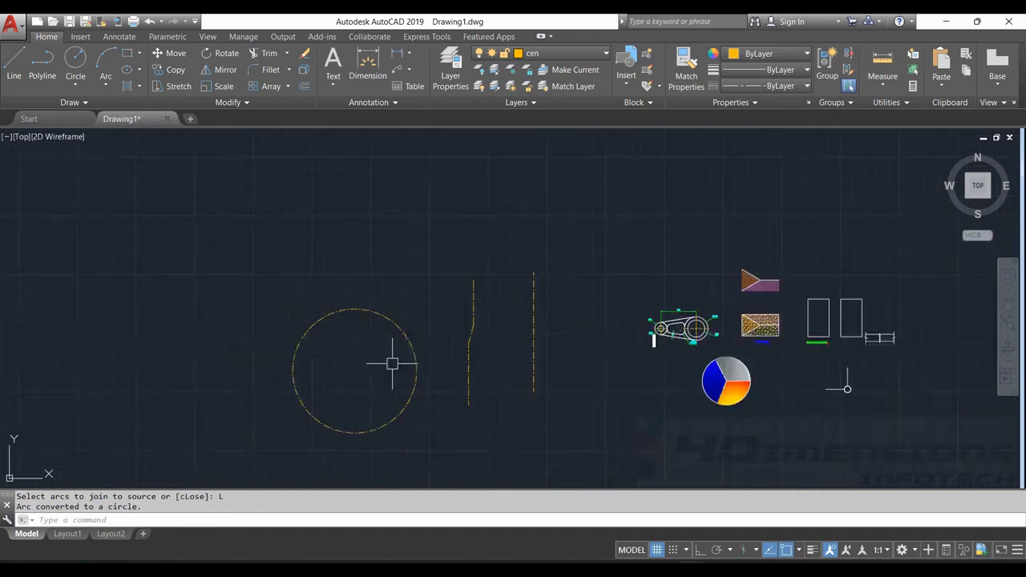
scroll(437, 282, "up", 2)
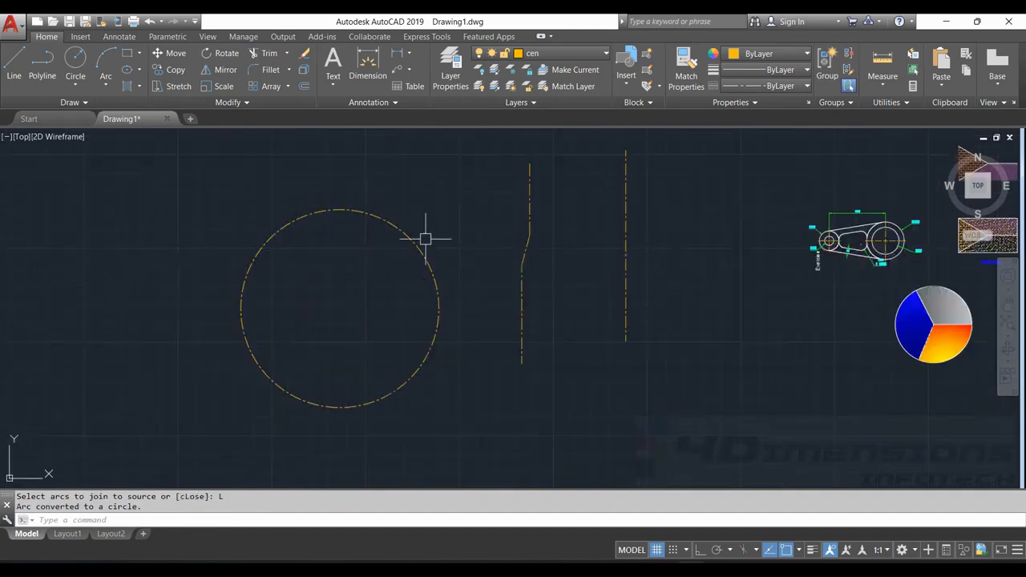
Draw five connected orthogonal lines in an empty area: down, right, up, right and down, forming a stepped shape
mouse_move(422, 273)
middle_mouse_down()
mouse_move(408, 261)
mouse_move(277, 266)
middle_mouse_up()
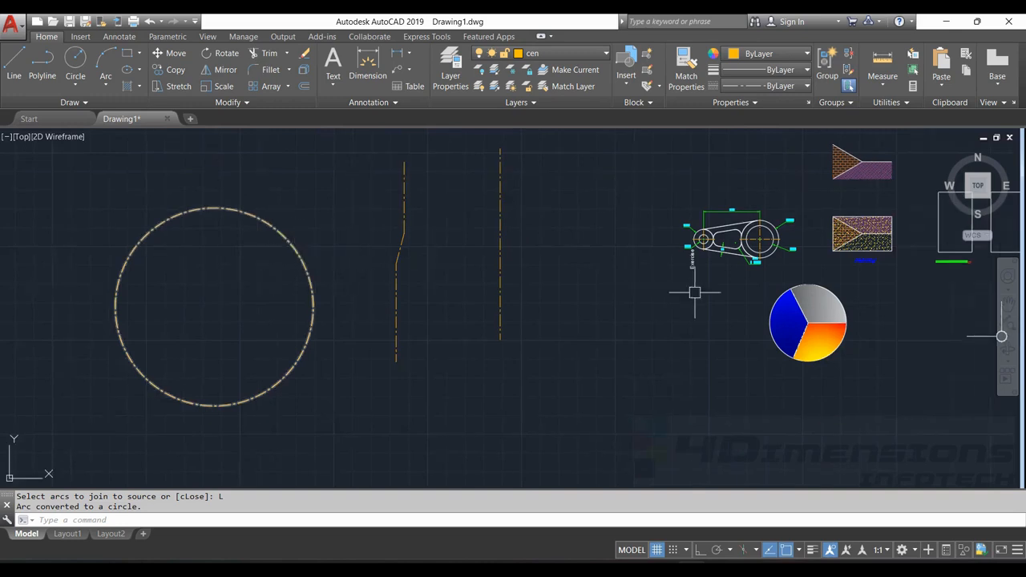
scroll(744, 242, "up", 4)
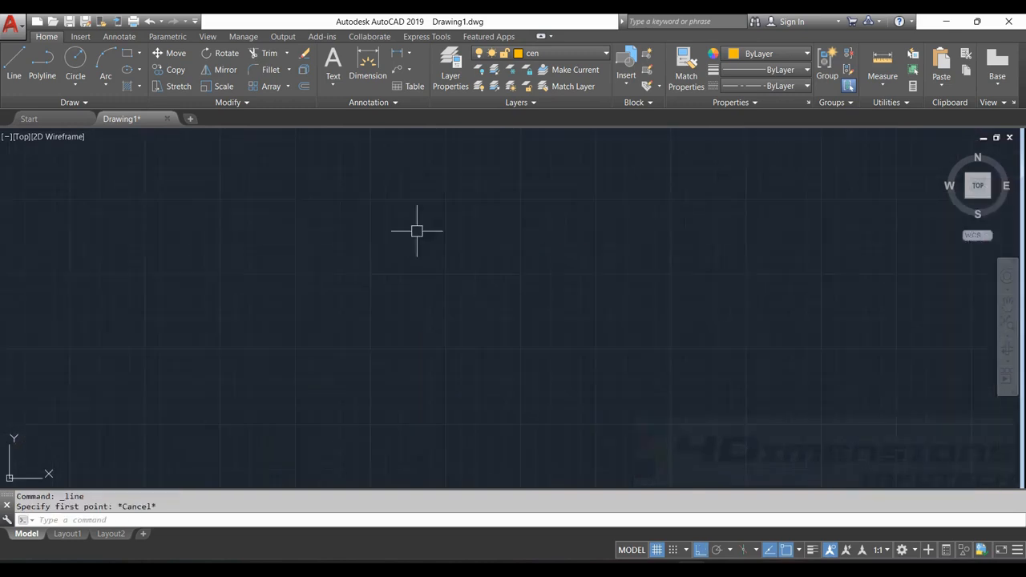
key("Escape")
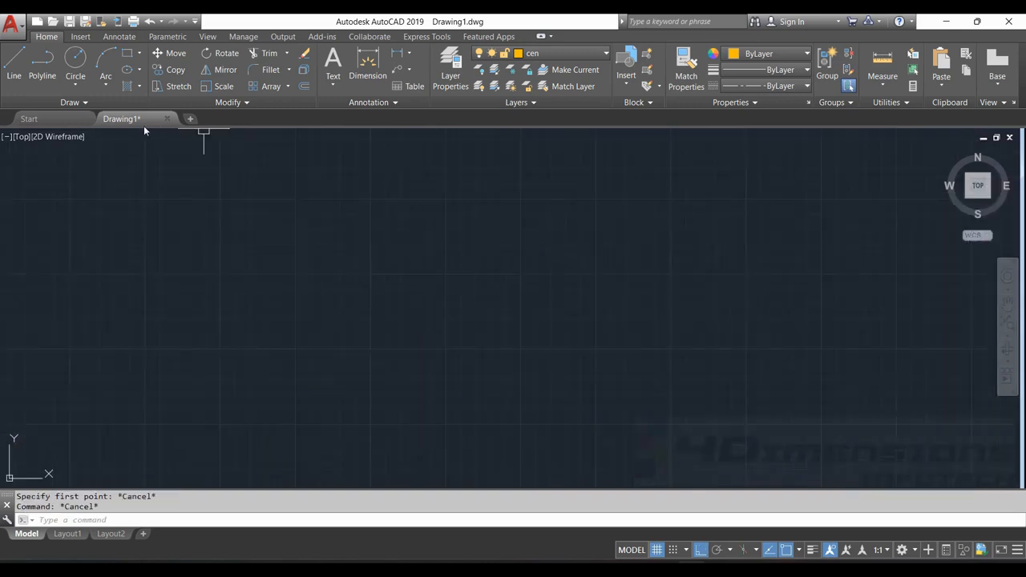
left_click(22, 57)
left_click(515, 198)
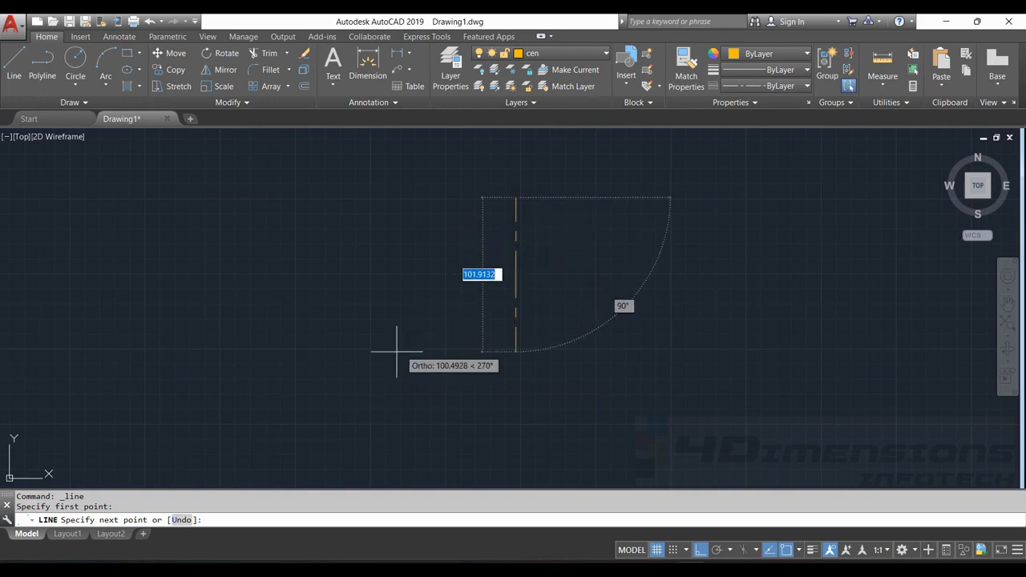
left_click(519, 371)
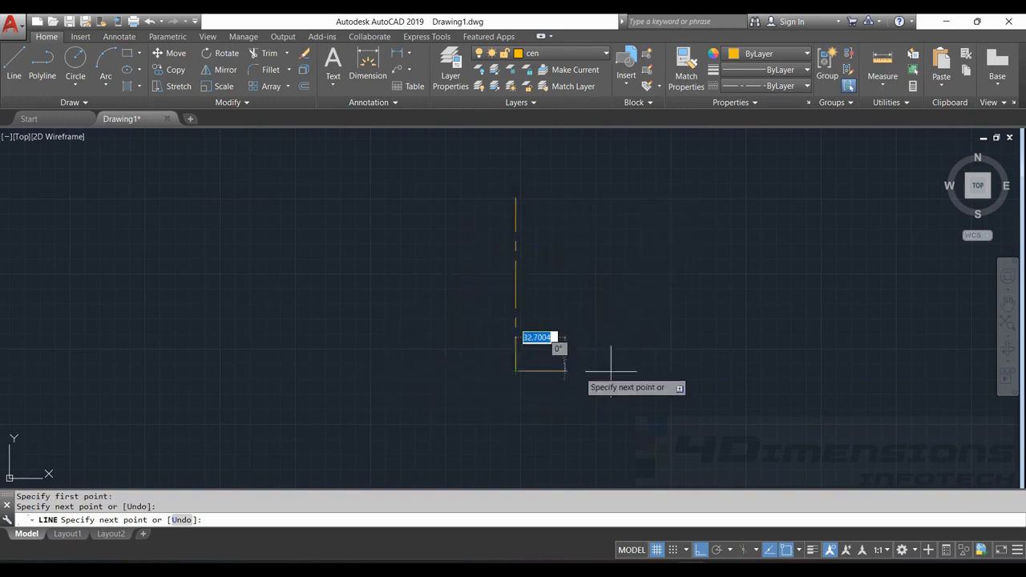
left_click(699, 370)
left_click(700, 262)
left_click(807, 262)
left_click(808, 415)
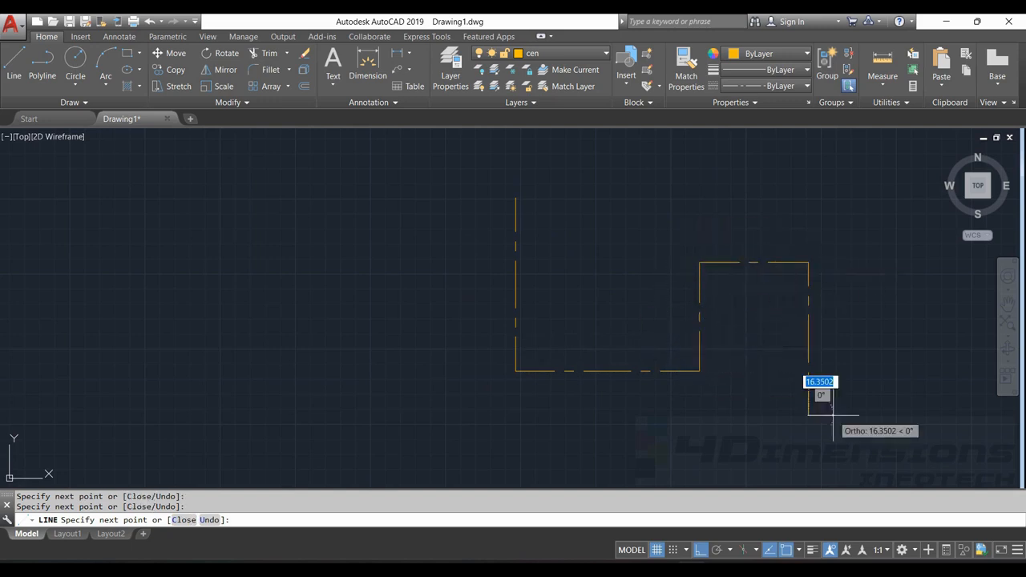
key("Escape")
Select two of the stepped shape's segments to check them, and join all five lines into one polyline
left_click(813, 340)
left_click(774, 262)
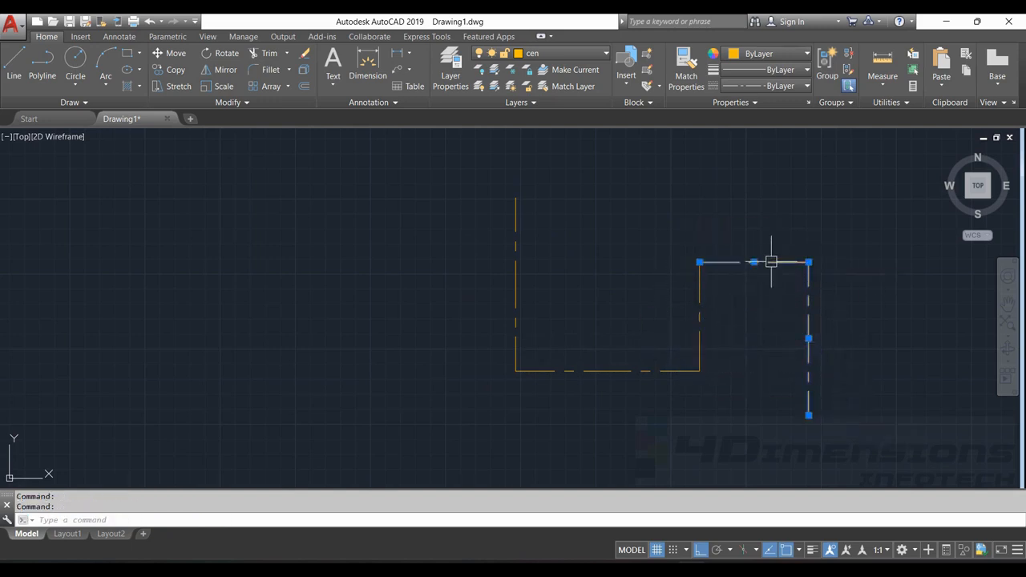
key("Escape")
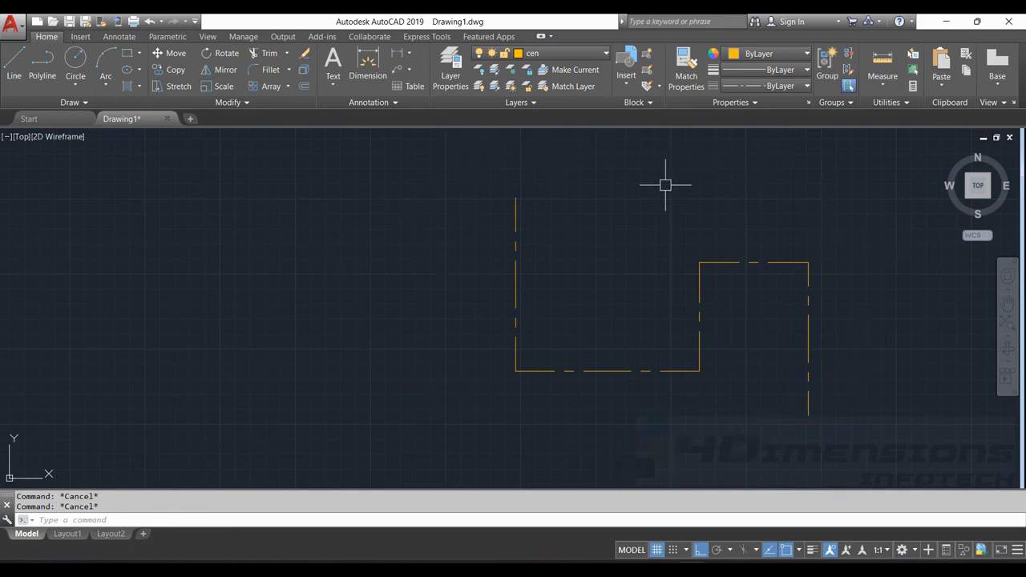
type("j")
key("Return")
left_click_drag(621, 160, 413, 284)
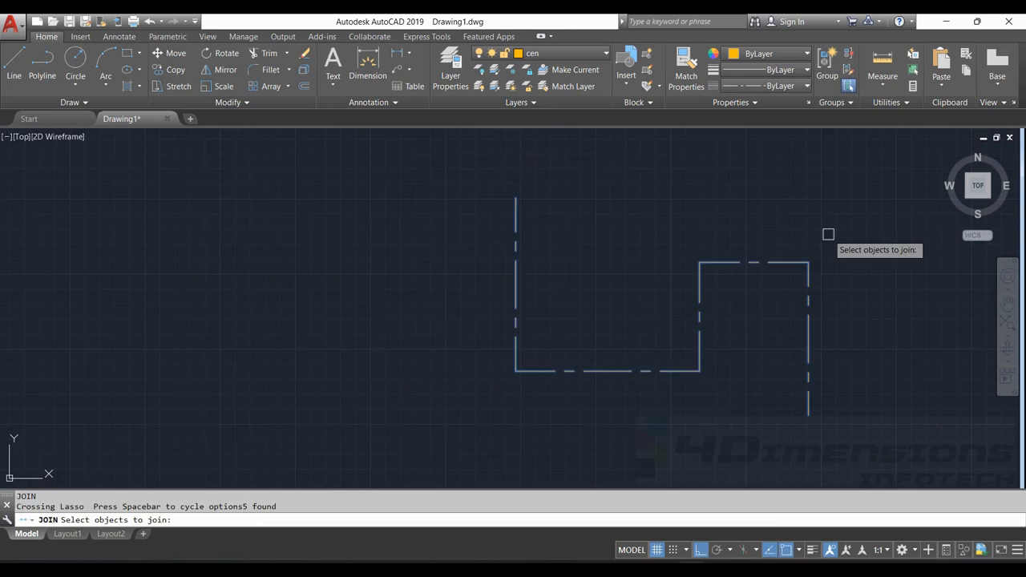
key("Return")
left_click(773, 268)
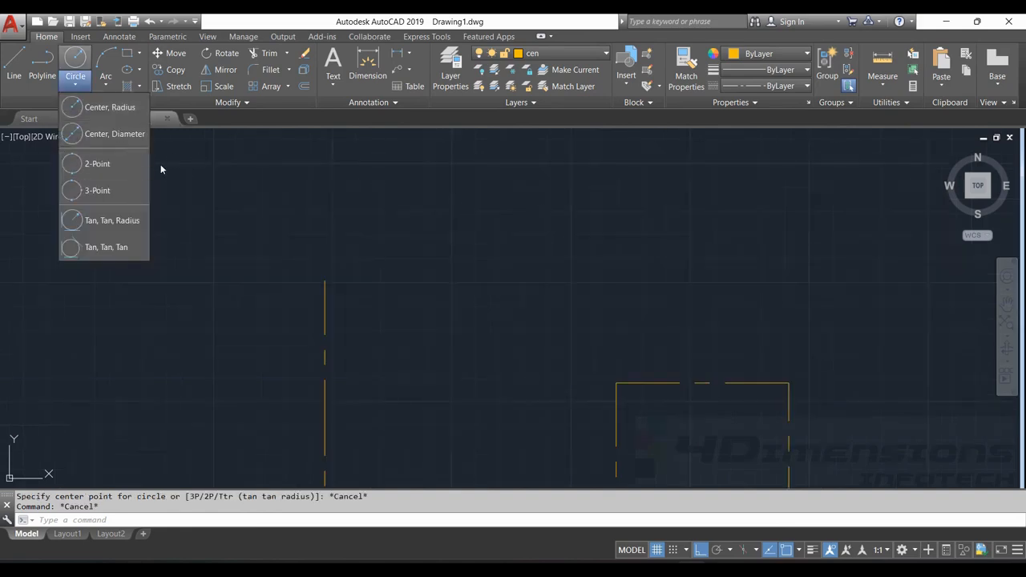
Draw a 2-Point circle with its diameter running straight up from the top end of the polyline's first vertical segment
left_click(108, 164)
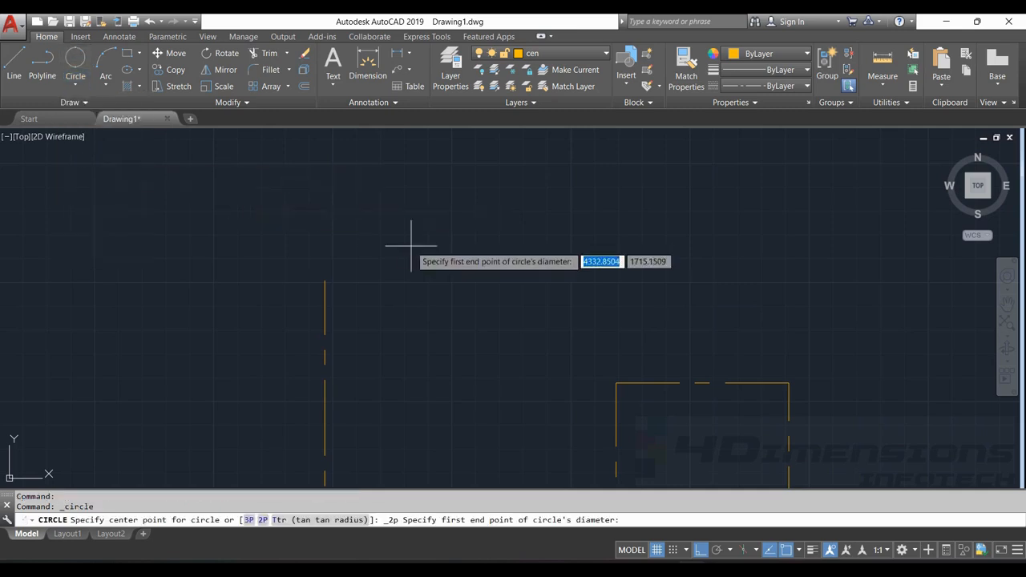
left_click(325, 280)
left_click(324, 135)
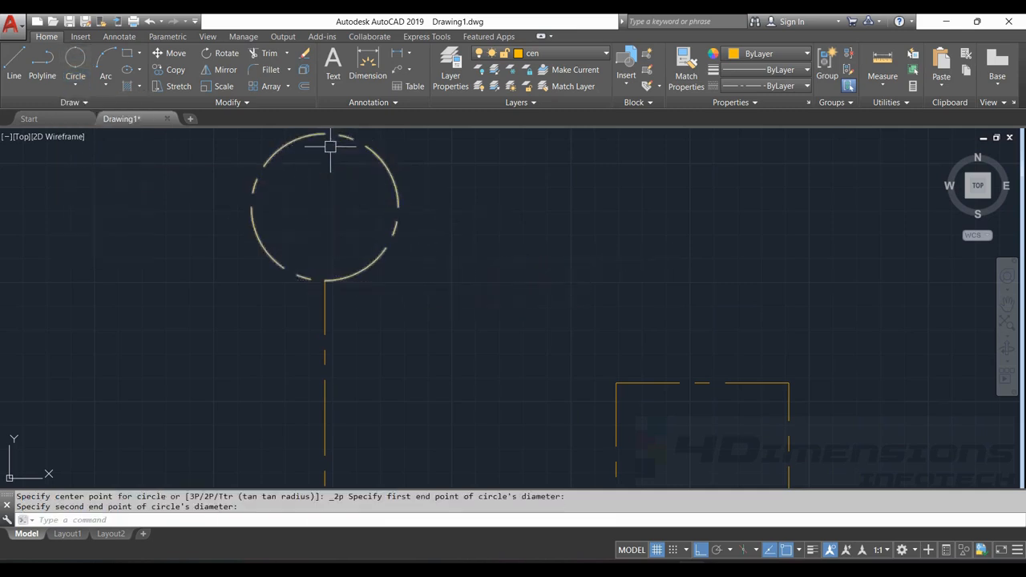
middle_click_drag(453, 258, 489, 293)
key("Escape")
key("Escape")
scroll(463, 243, "down", 4)
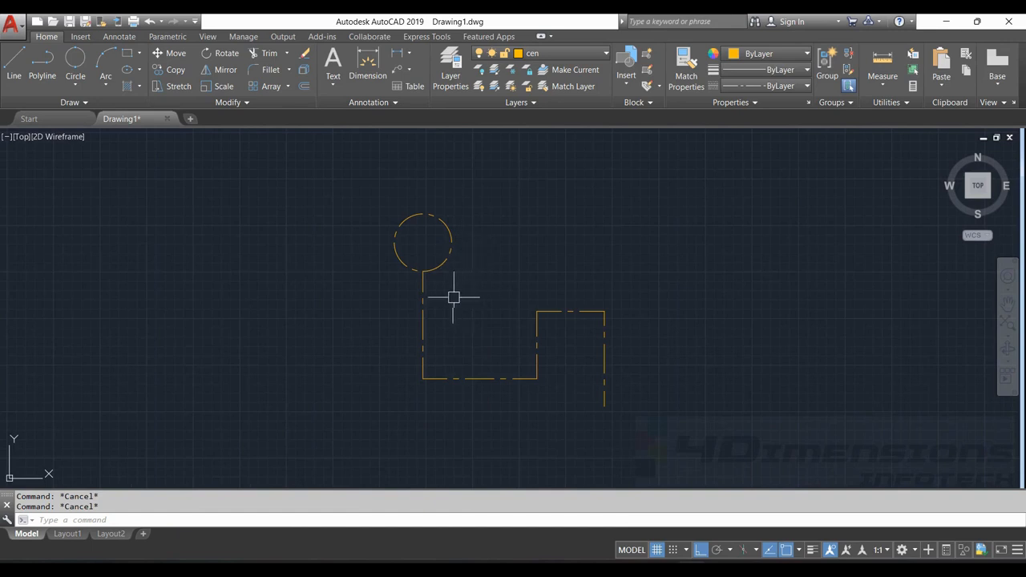
Try to join the circle and the stepped polyline with the Join command, and select both to check them
left_click(423, 288)
left_click(441, 261)
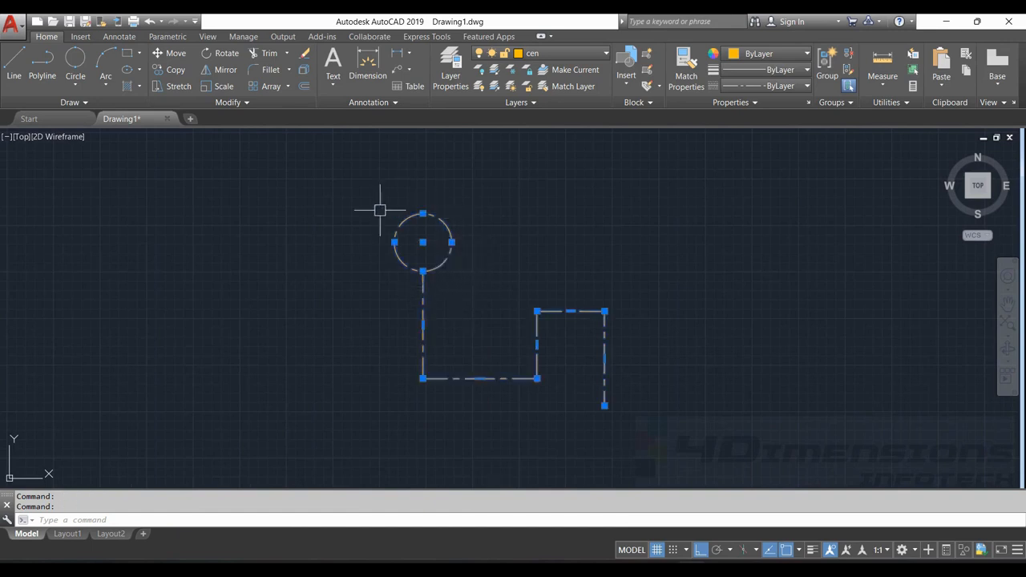
key("Escape")
scroll(455, 236, "up", 2)
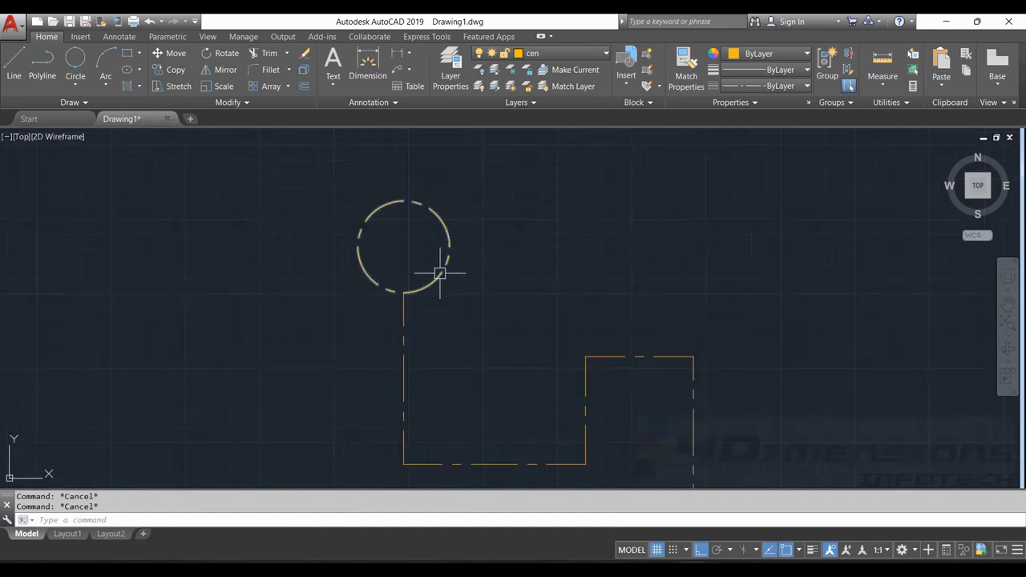
left_click(440, 273)
left_click(405, 322)
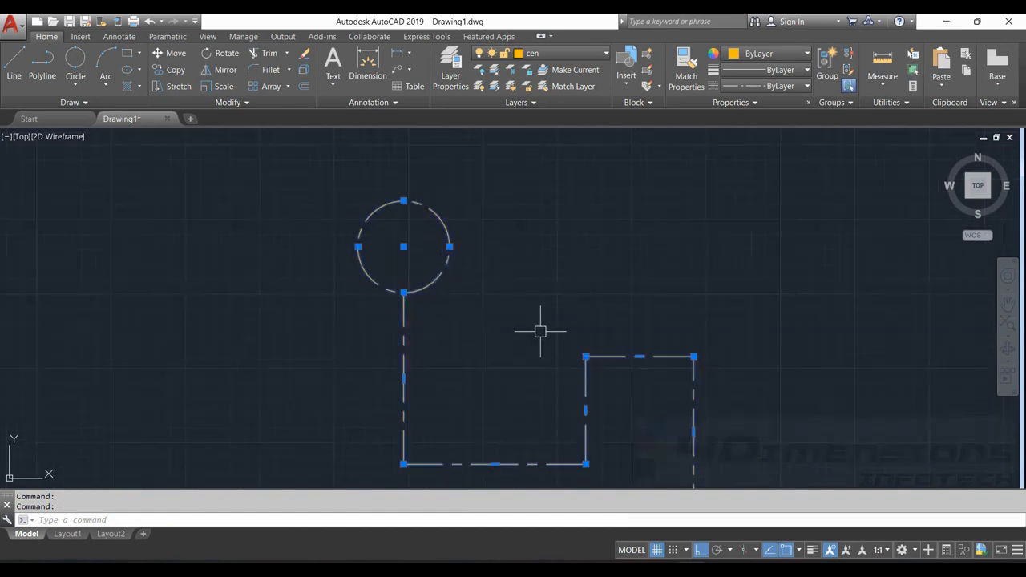
type("j")
key("Return")
left_click(435, 275)
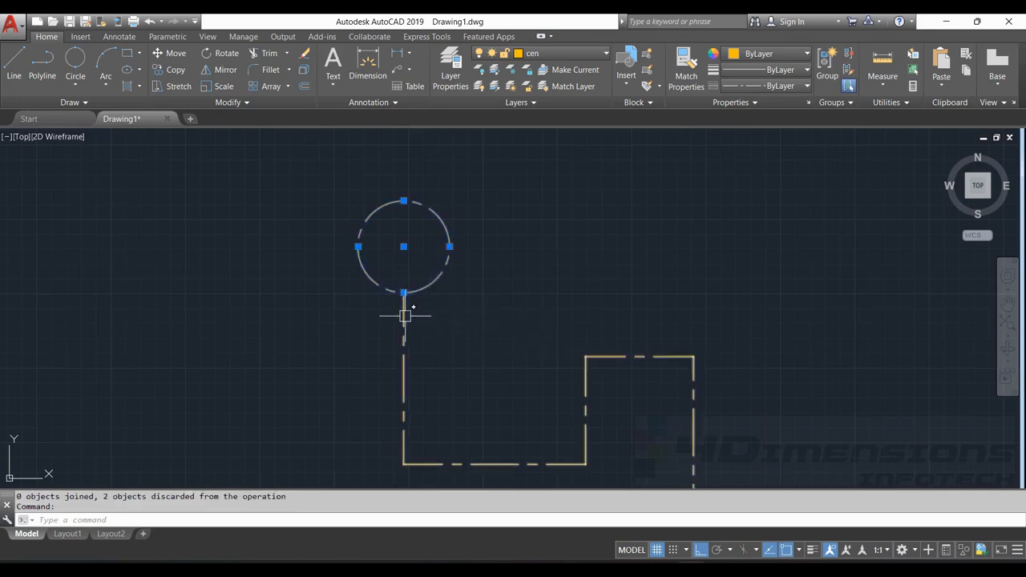
left_click(404, 315)
key("Escape")
key("Escape")
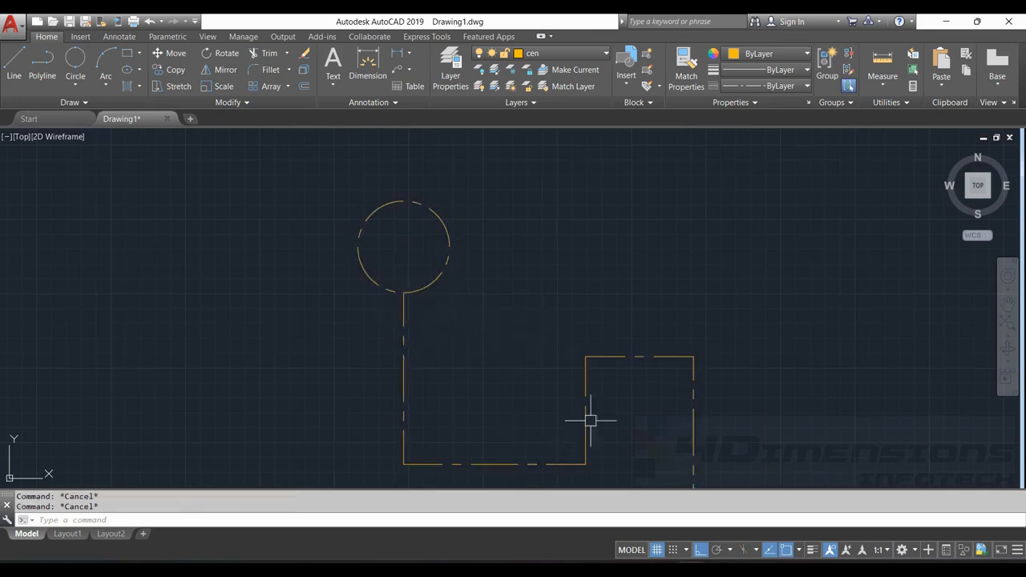
Draw a horizontal line about 225 units long on layer 0, in the empty area right of the polyline
scroll(631, 280, "down", 2)
middle_click_drag(640, 281, 550, 271)
scroll(550, 272, "up", 2)
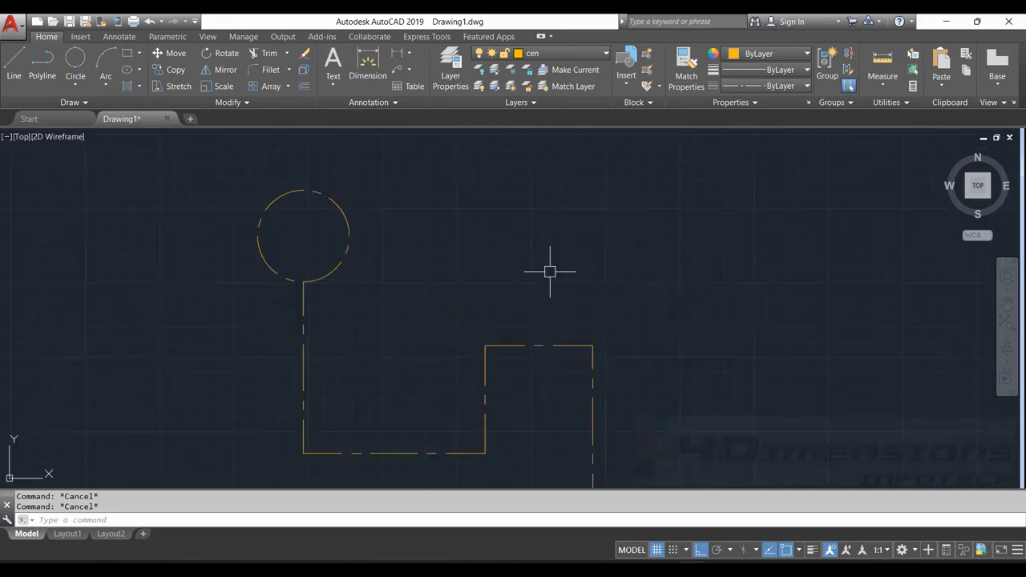
scroll(668, 327, "down", 4)
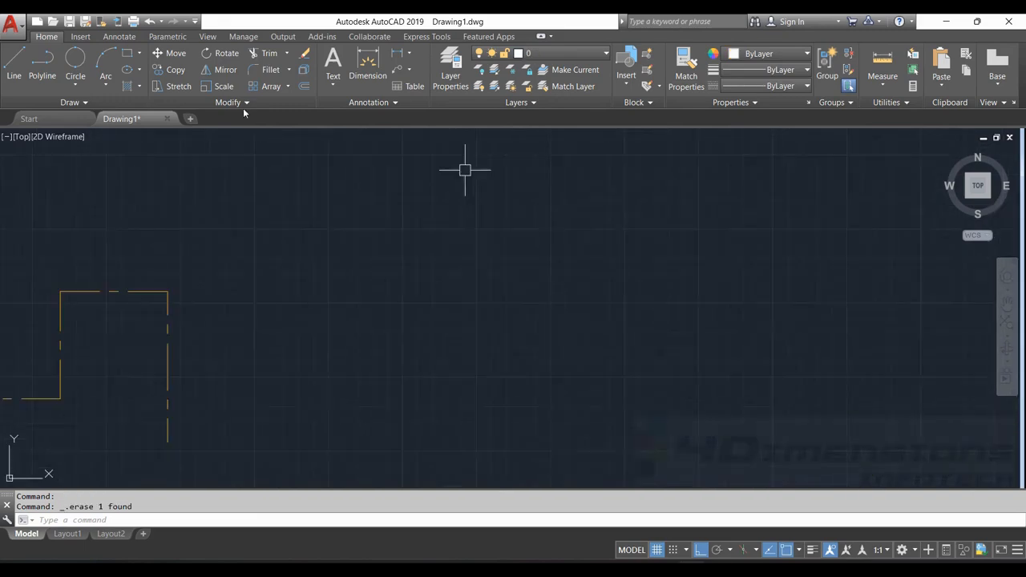
left_click(16, 64)
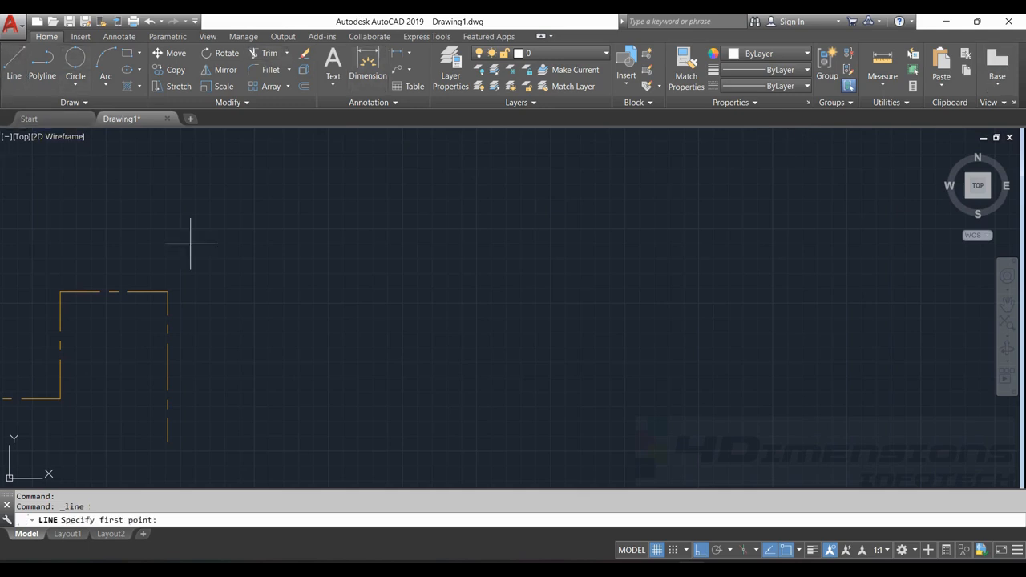
left_click(350, 218)
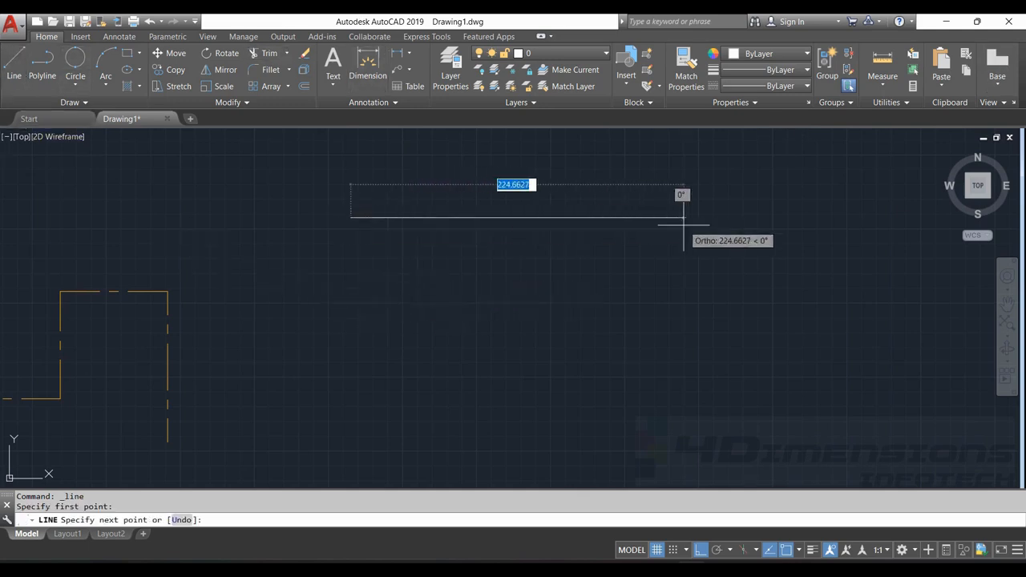
type("1")
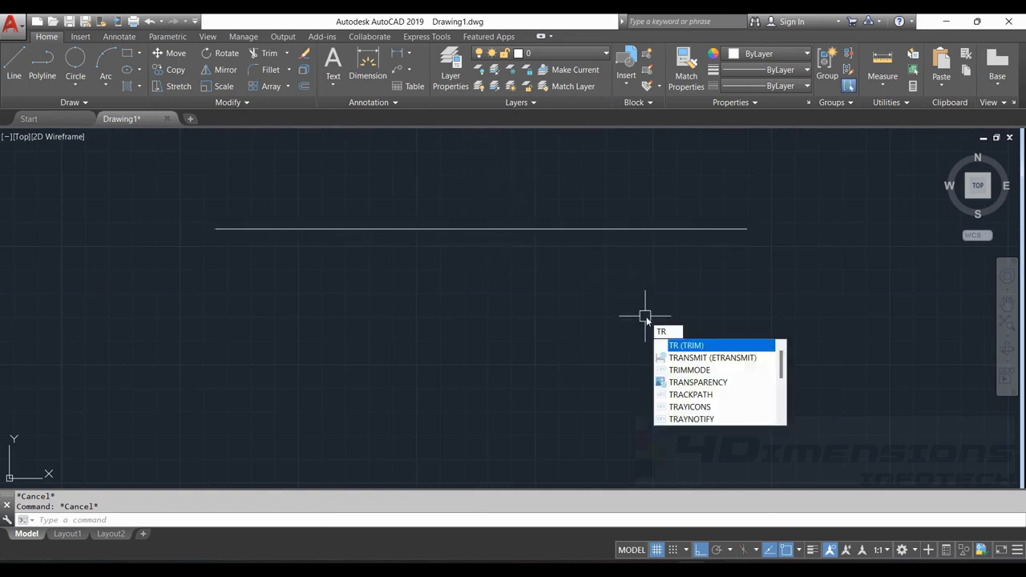
Try to trim a portion of the horizontal line without any crossing cutting edge
key("Return")
key("Return")
left_click(343, 229)
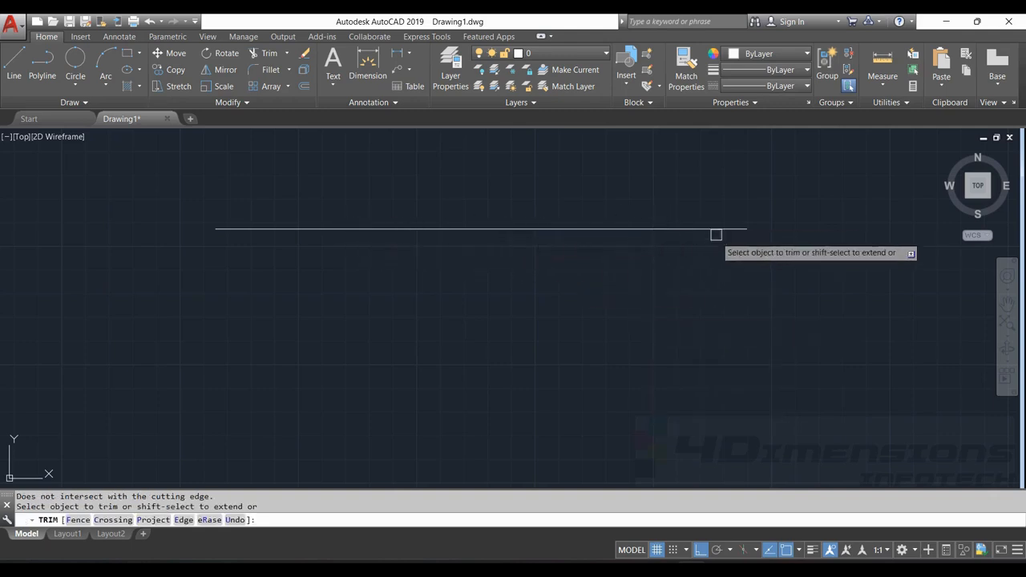
key("Escape")
key("Escape")
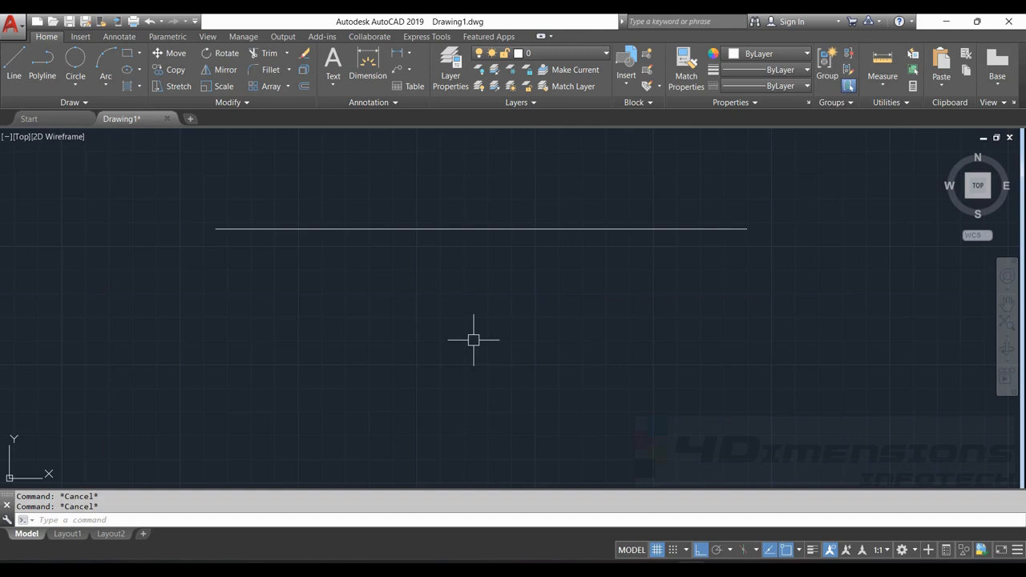
Break the horizontal line with the First point option, removing the portion from its left endpoint to its midpoint
type("Br")
key("Return")
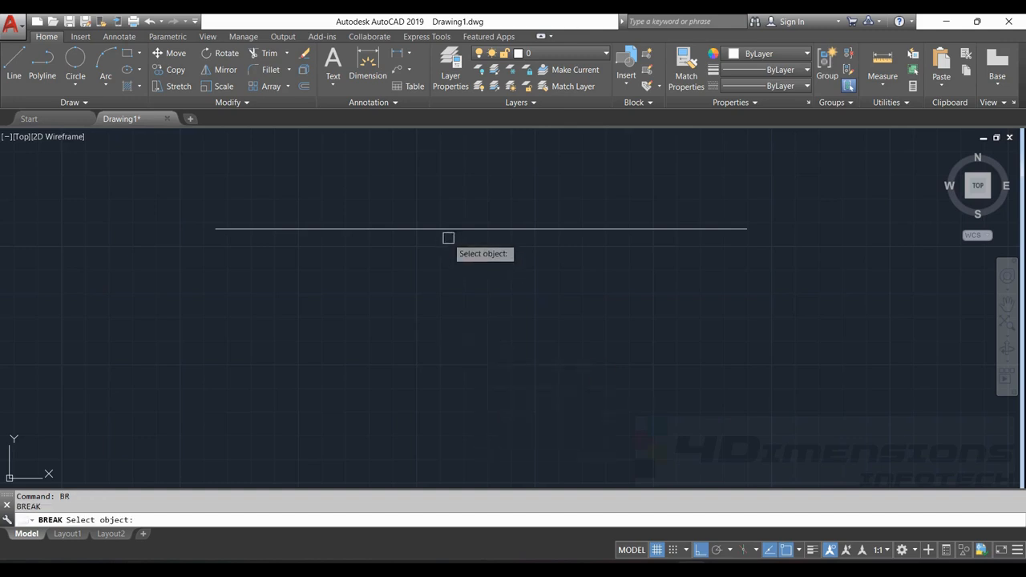
left_click(457, 229)
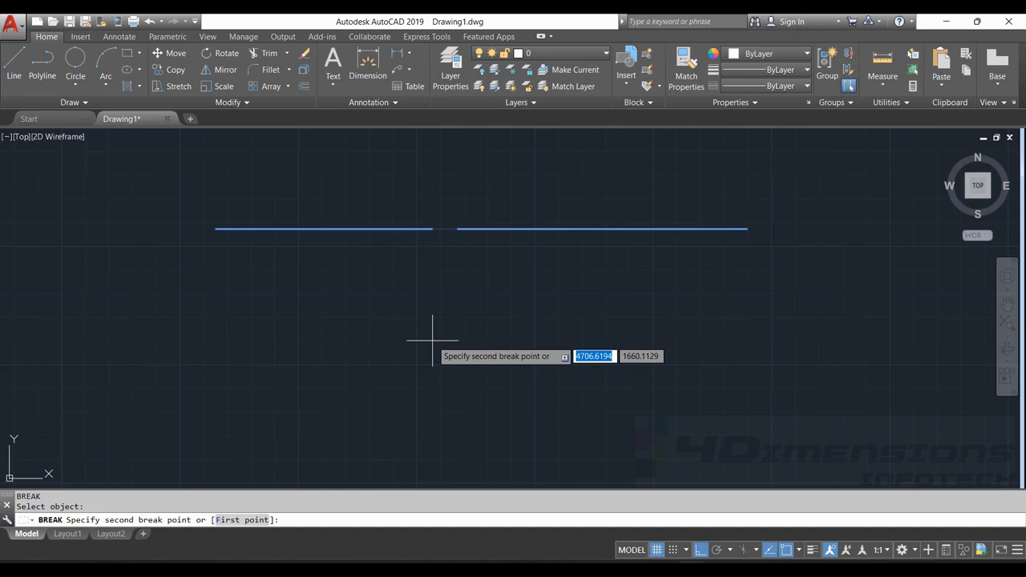
left_click(245, 520)
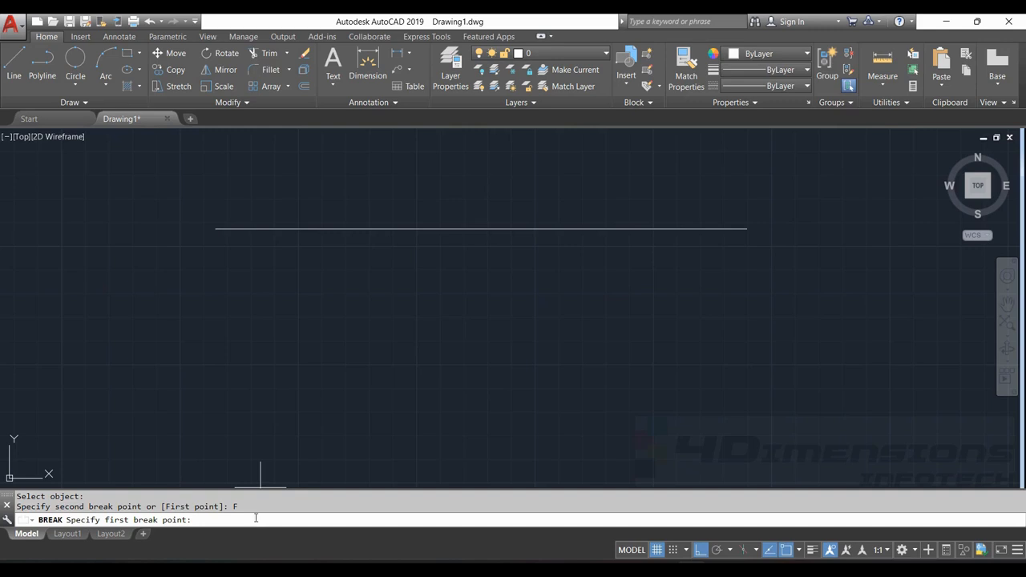
left_click(215, 230)
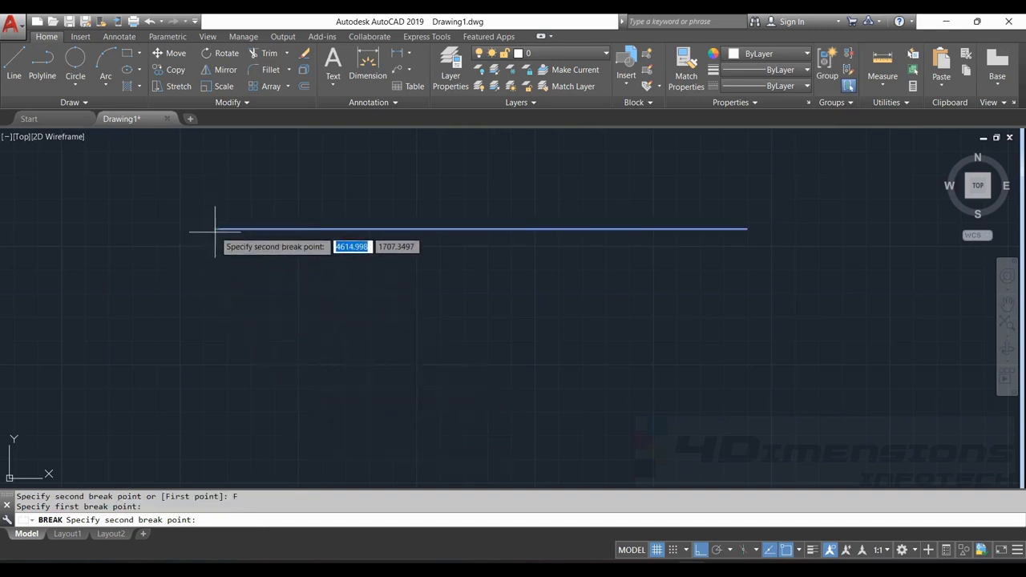
left_click(480, 229)
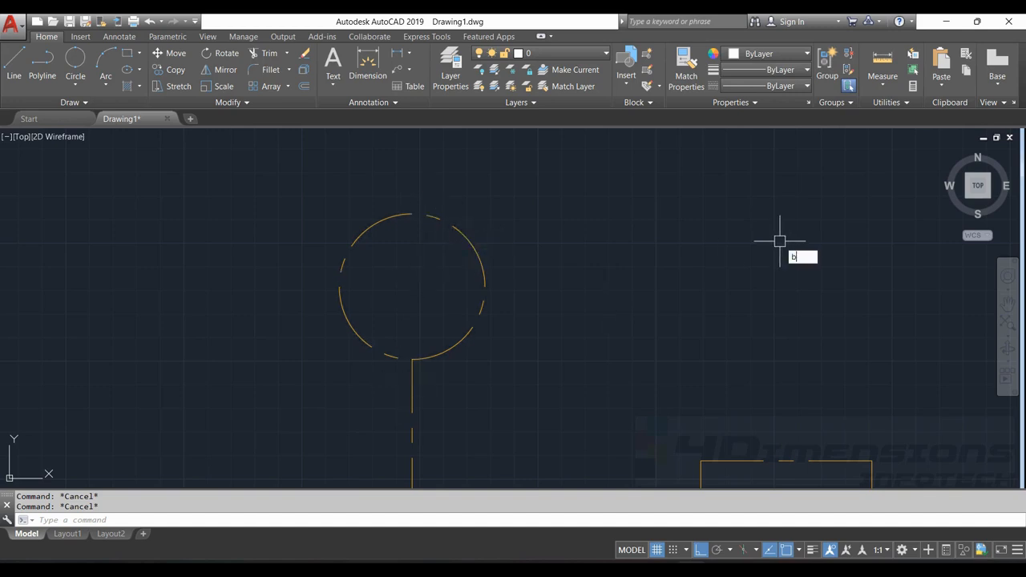
Break the circle above the stepped polyline from its top quadrant to its bottom quadrant, removing the left half
key("Return")
left_click(473, 246)
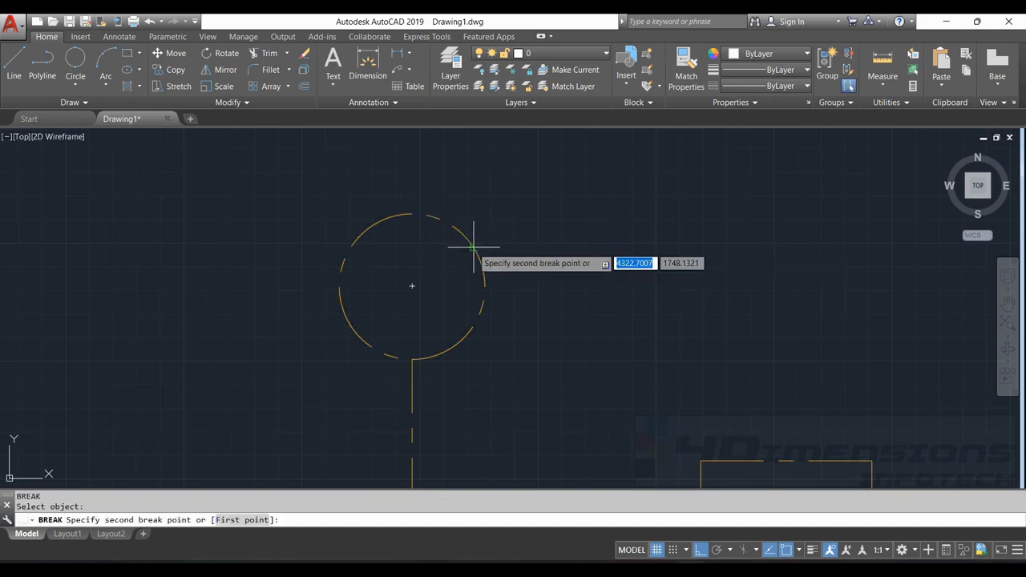
left_click(242, 520)
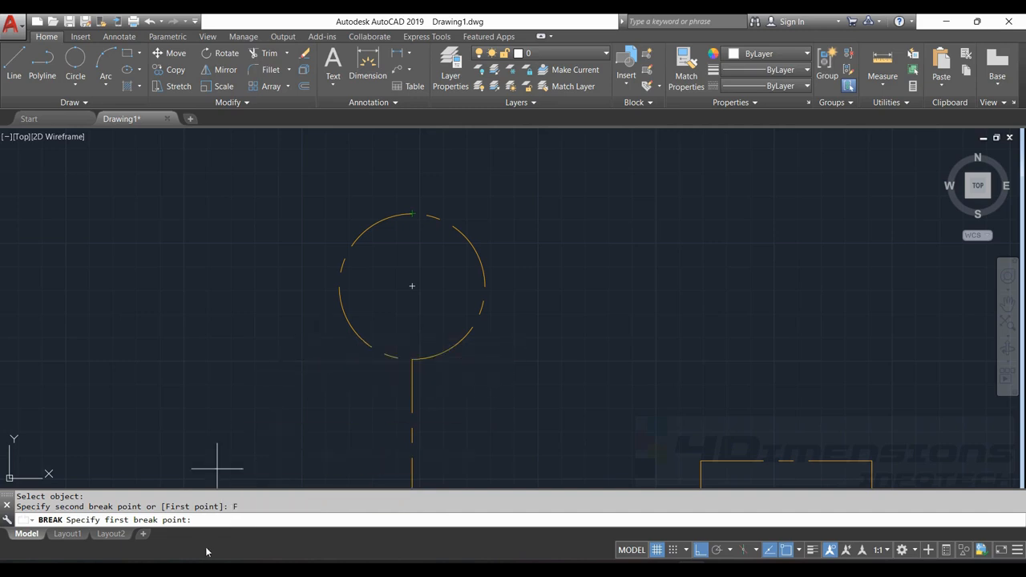
left_click(412, 217)
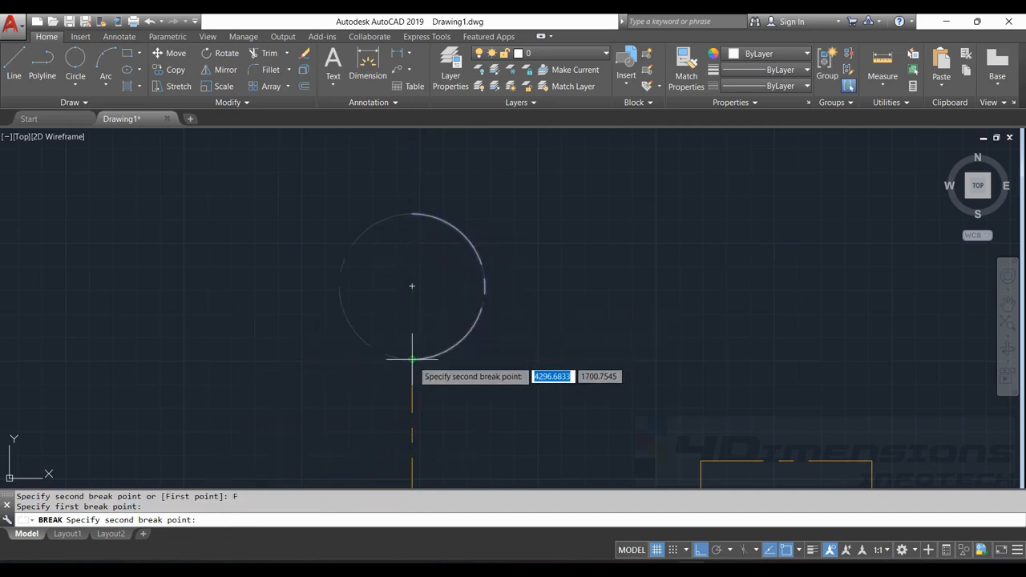
left_click(412, 358)
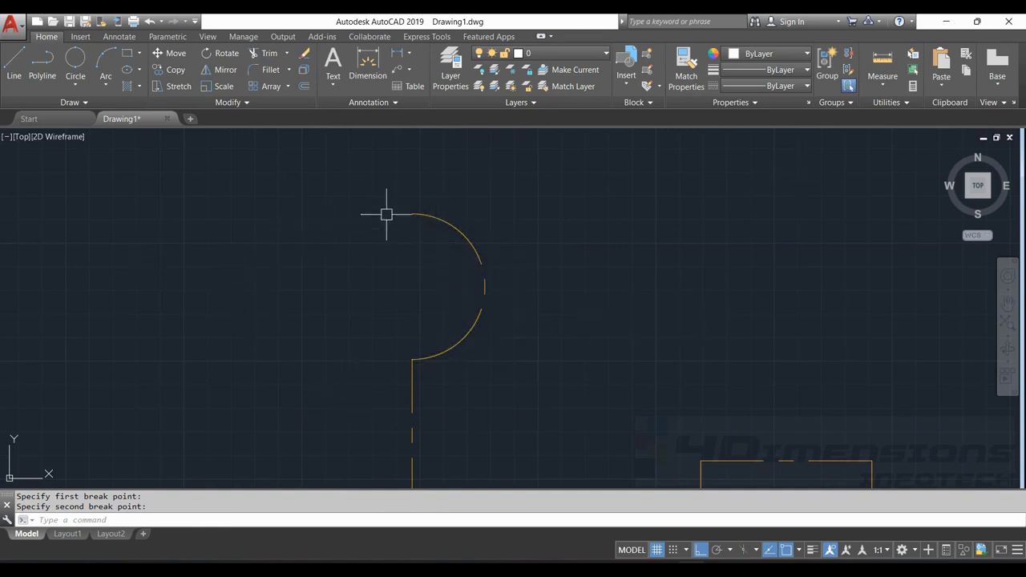
scroll(386, 214, "down", 6)
mouse_move(435, 266)
middle_mouse_down()
mouse_move(507, 312)
mouse_move(405, 242)
middle_mouse_up()
scroll(575, 294, "down", 4)
middle_click_drag(745, 276, 539, 269)
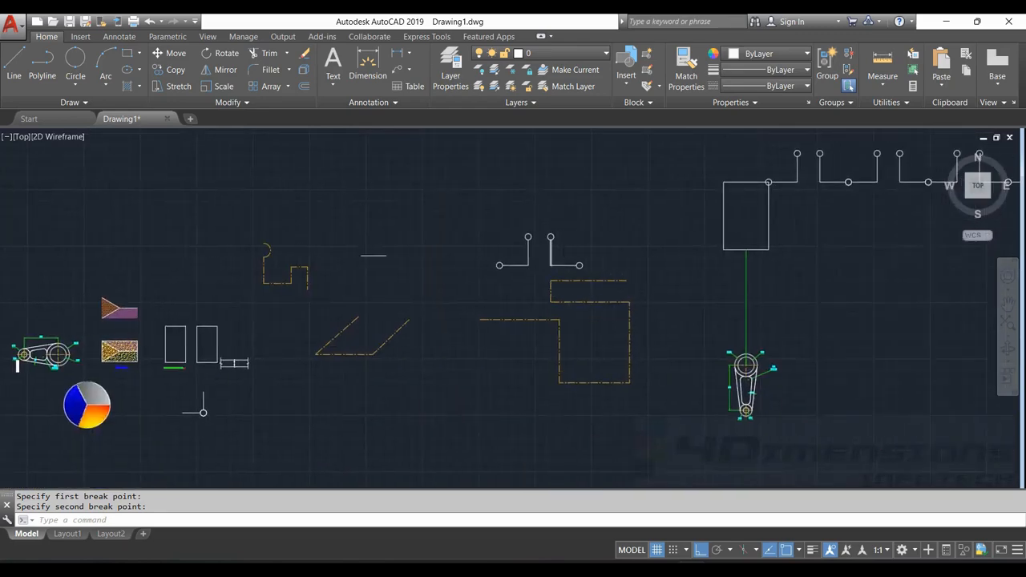
scroll(593, 264, "up", 10)
key("Escape")
key("Escape")
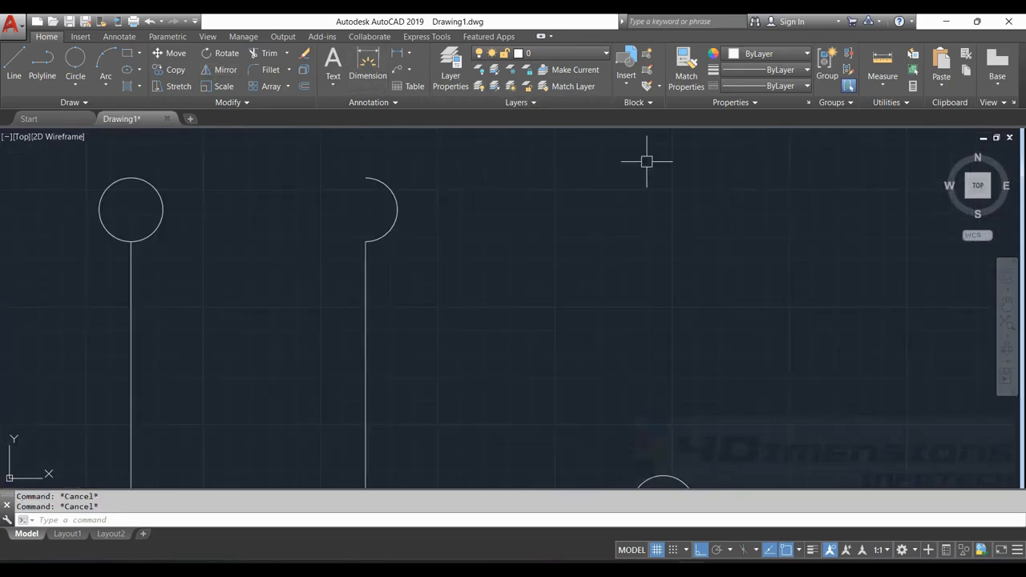
middle_click_drag(633, 220, 469, 198)
scroll(594, 234, "down", 2)
middle_click_drag(676, 250, 516, 251)
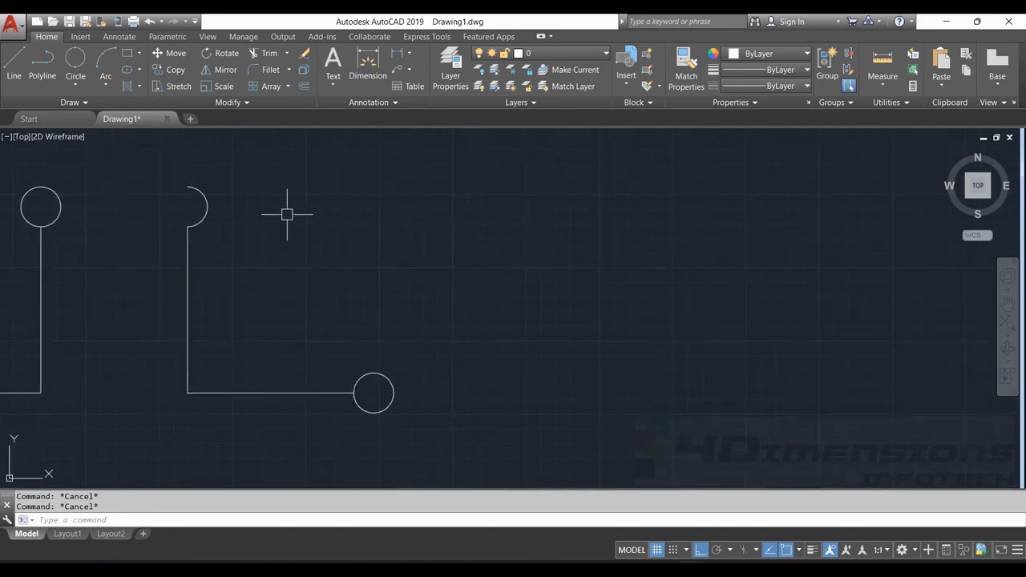
scroll(410, 231, "up", 2)
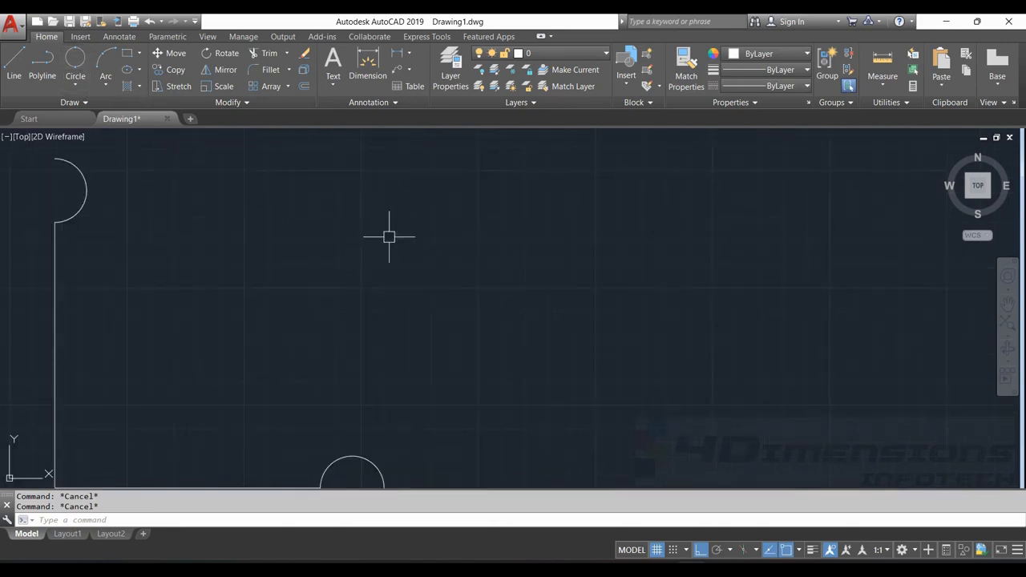
type("spl")
key("Return")
key("Escape")
middle_click_drag(256, 203, 470, 203)
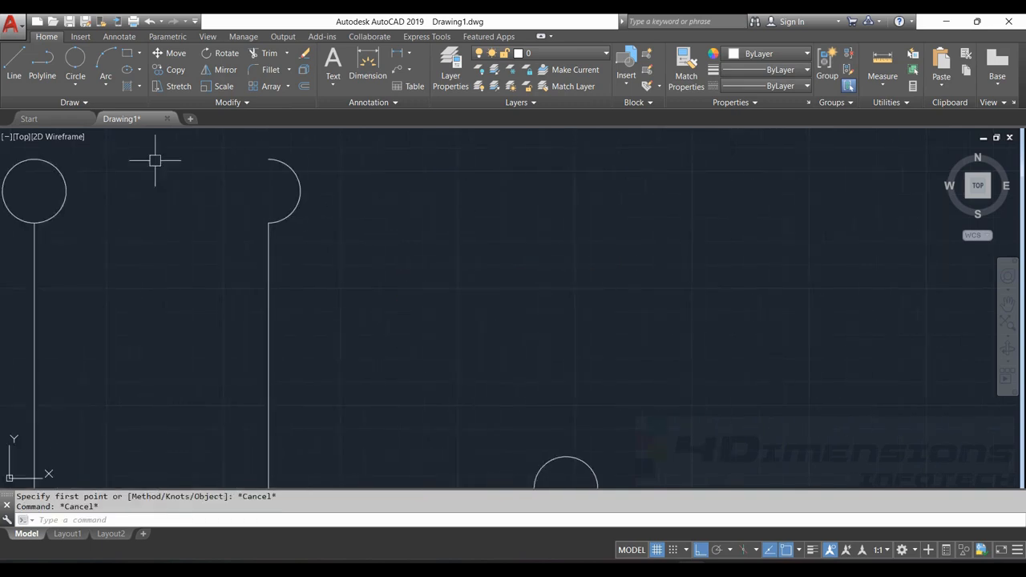
With Ortho off, draw a three-point fit spline in an empty area, bulging left and ending about 24 units directly below its start
left_click(83, 103)
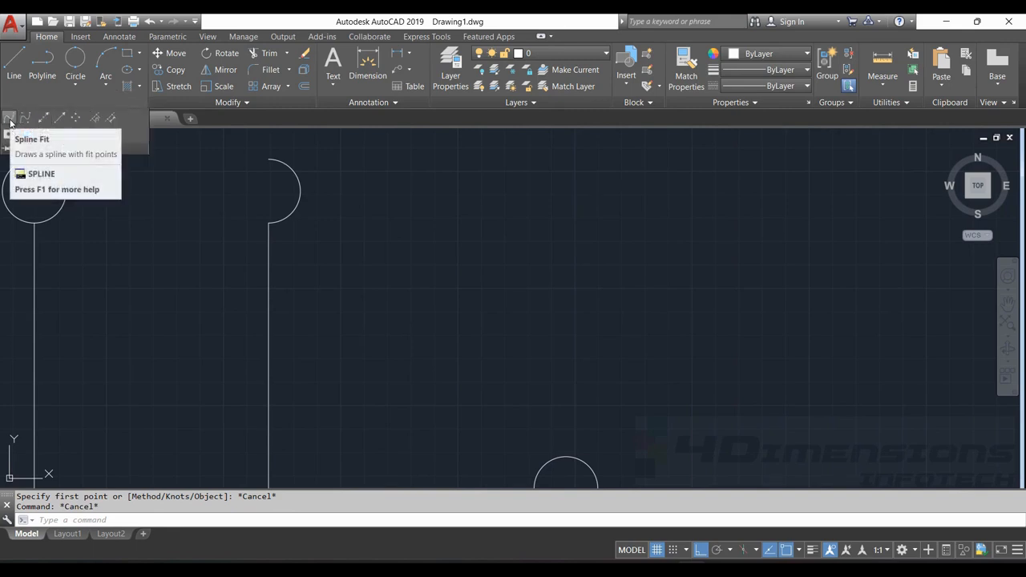
left_click(10, 122)
middle_click_drag(457, 244, 234, 237)
middle_click_drag(500, 224, 412, 270)
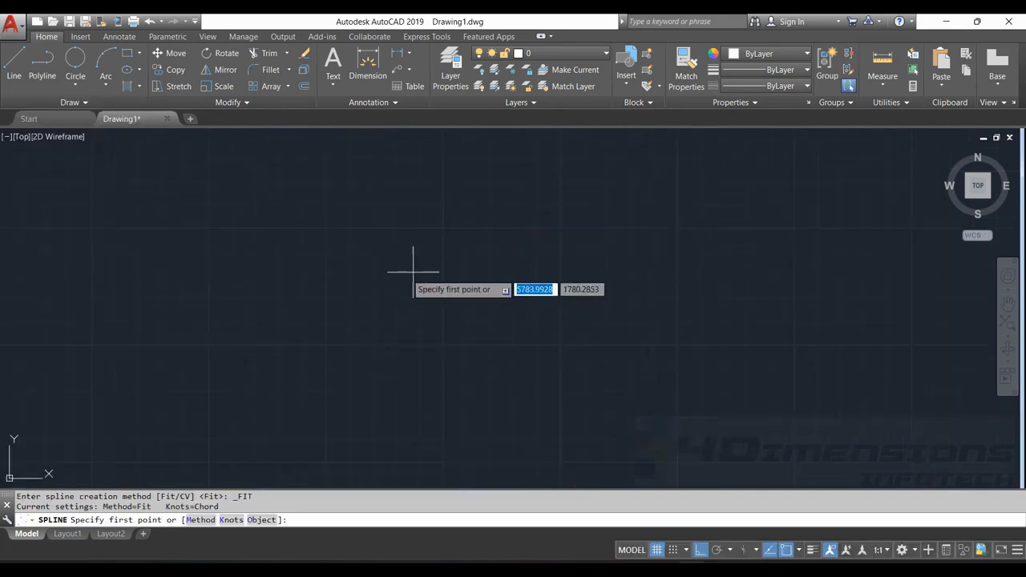
left_click(455, 169)
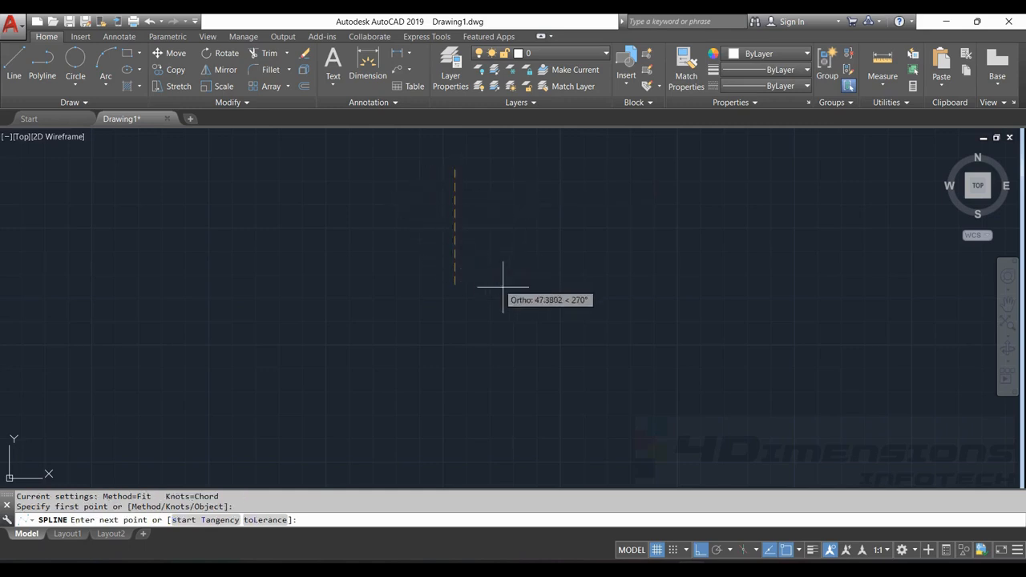
left_click(700, 551)
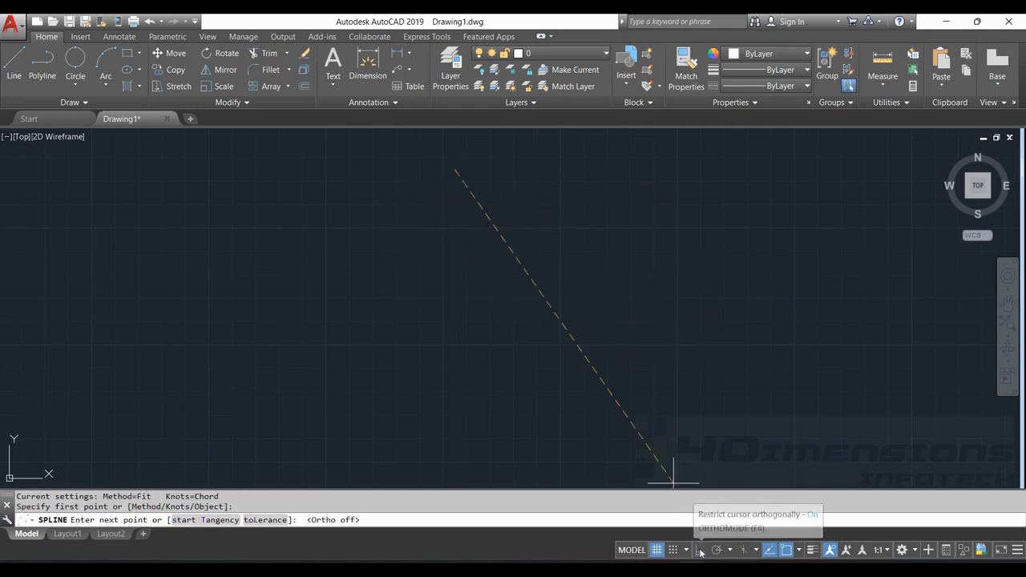
left_click(432, 193)
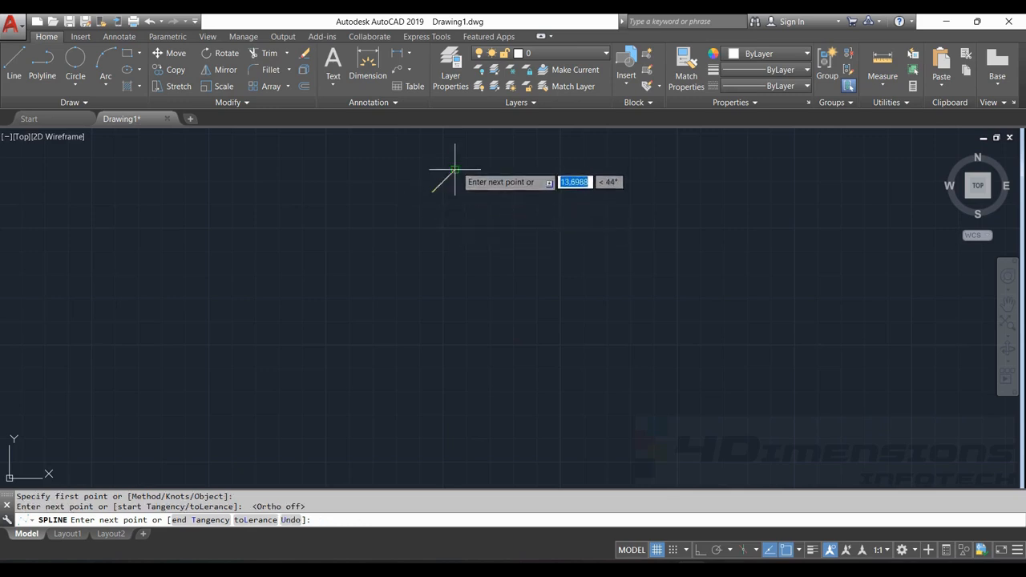
left_click(455, 225)
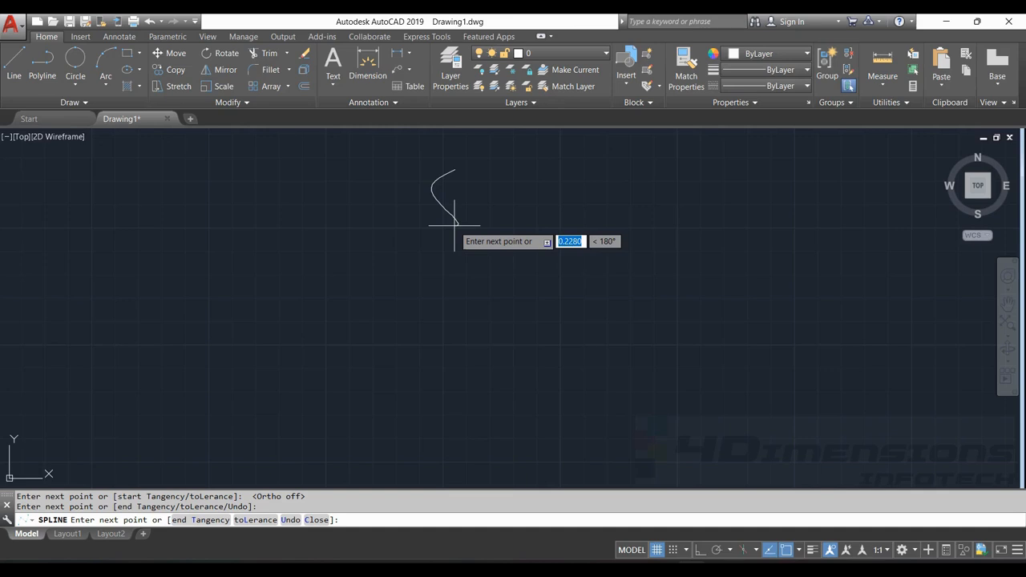
key("Return")
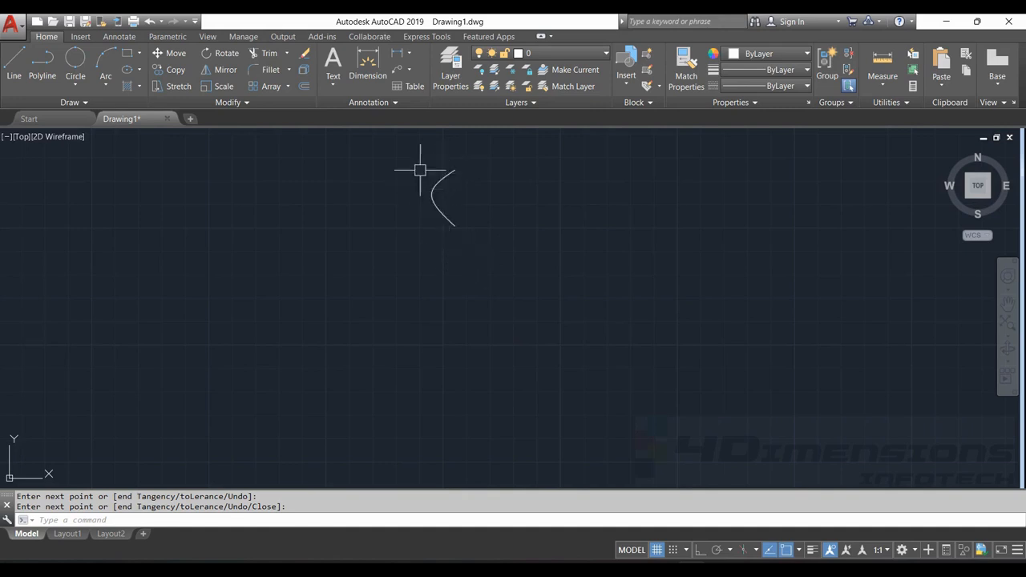
Stretch the spline's middle fit point downward and its lower endpoint to about 33 units directly below the upper endpoint
scroll(455, 173, "up", 3)
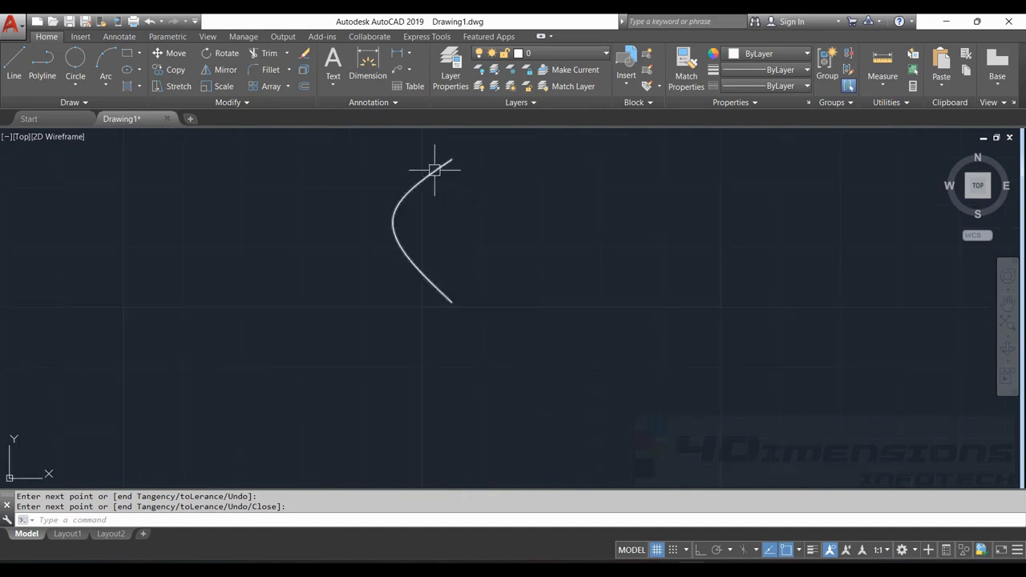
left_click(445, 166)
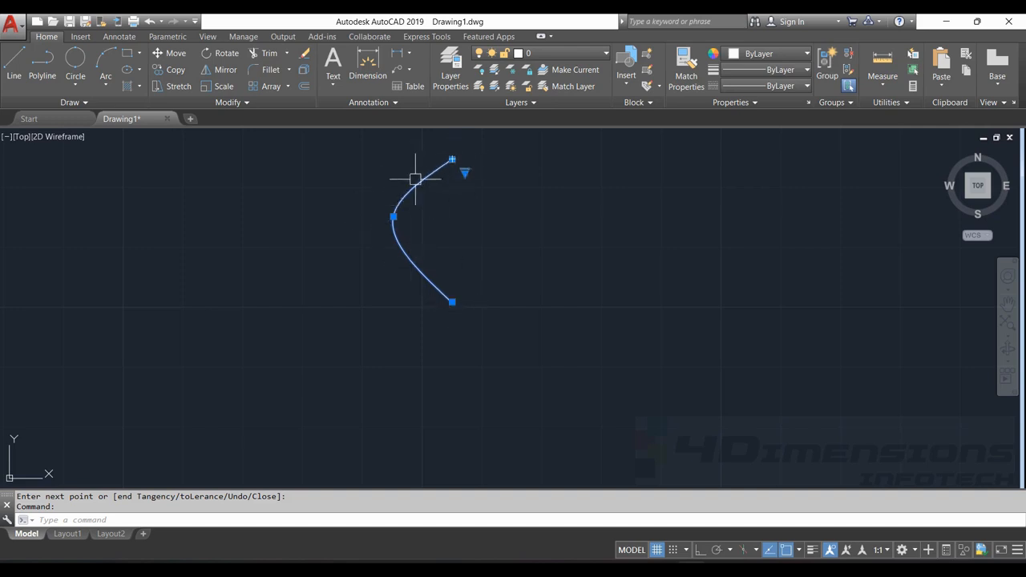
left_click(393, 216)
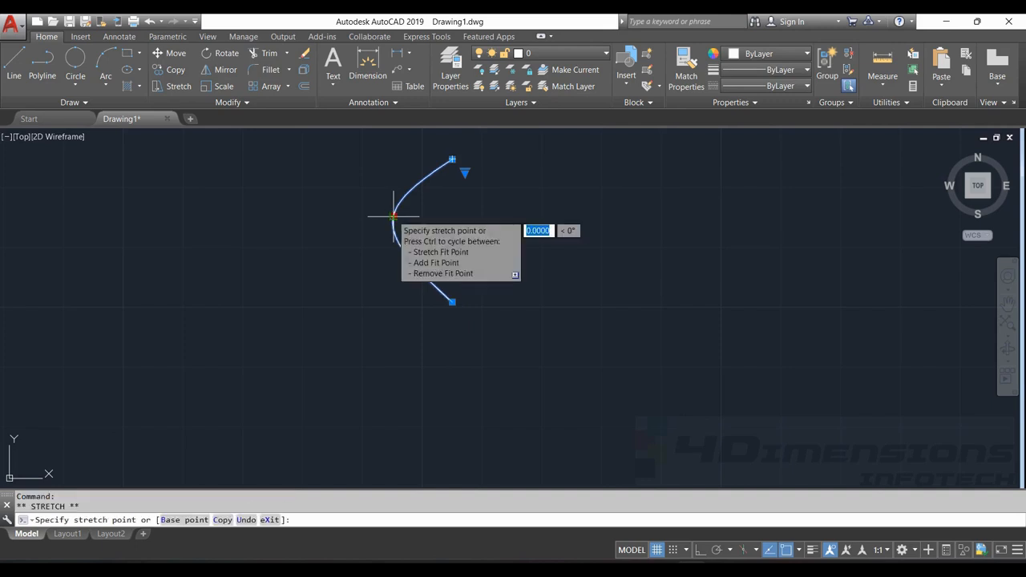
left_click(448, 302)
left_click(451, 303)
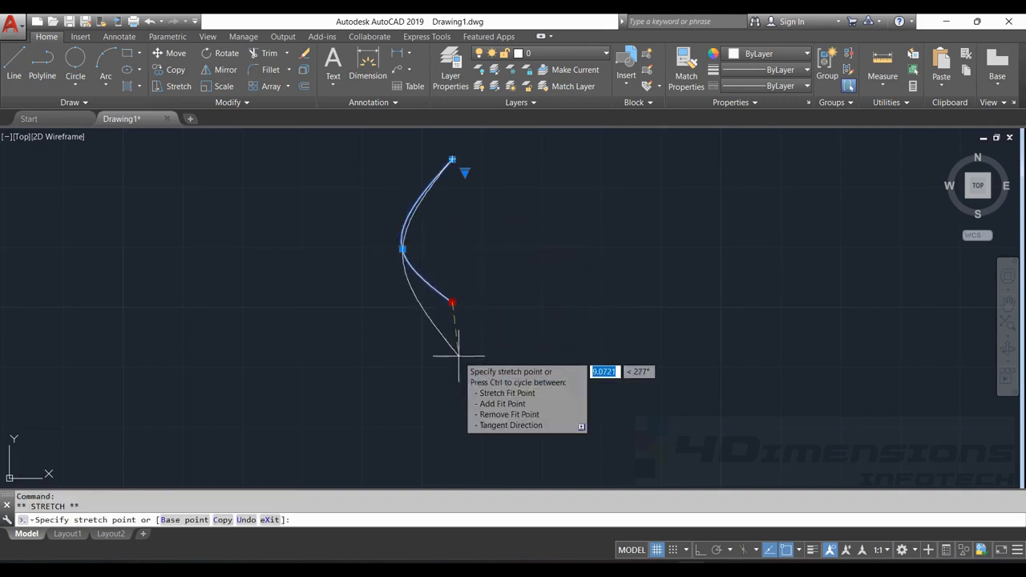
left_click(452, 355)
left_click(452, 354)
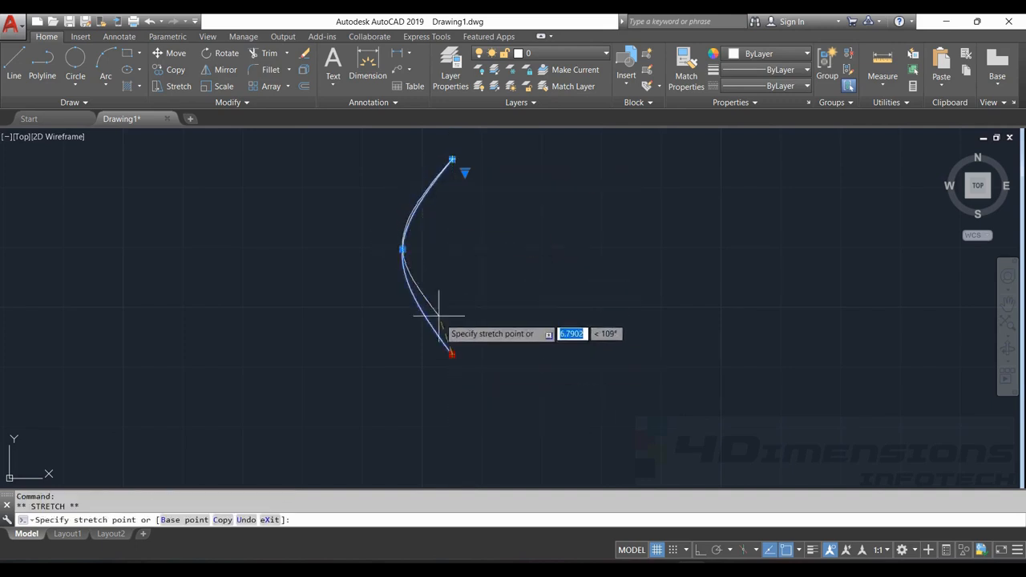
left_click(452, 354)
key("Escape")
key("Escape")
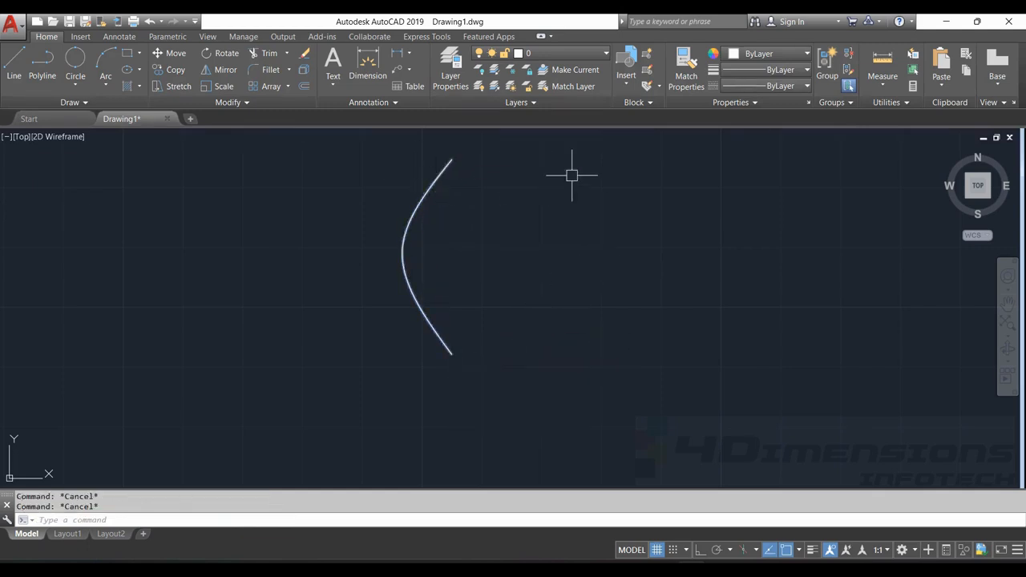
Mirror the spline about the vertical line through its two endpoints, keeping the source object, to form a closed leaf shape
type("mi")
key("Return")
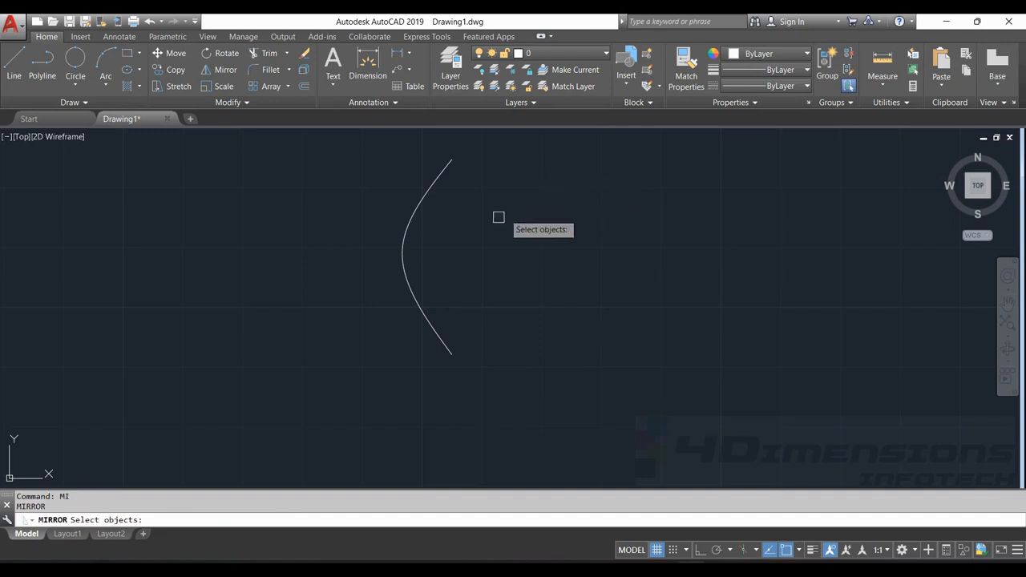
left_click(415, 304)
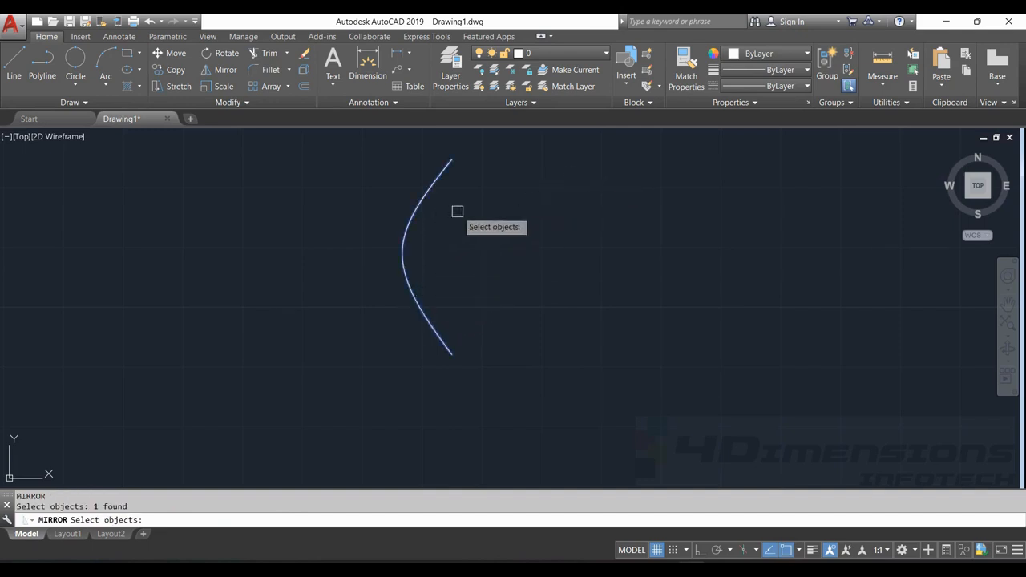
key("Return")
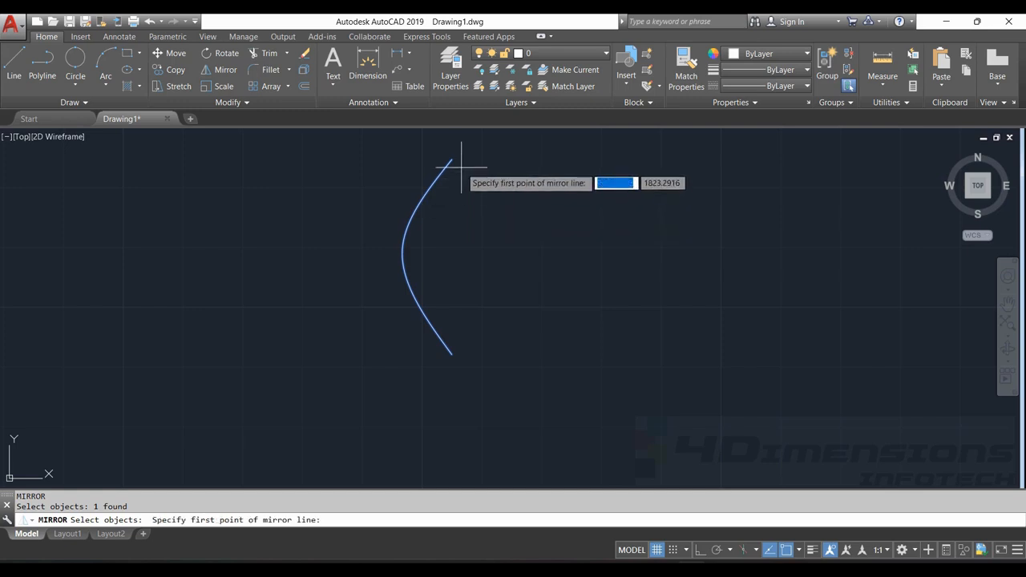
left_click(451, 161)
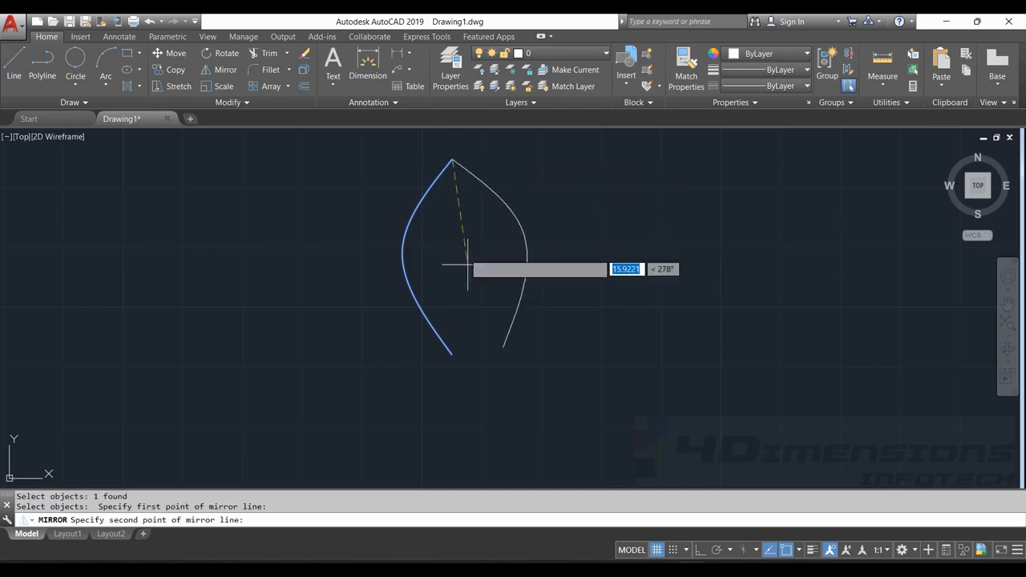
left_click(453, 349)
key("Return")
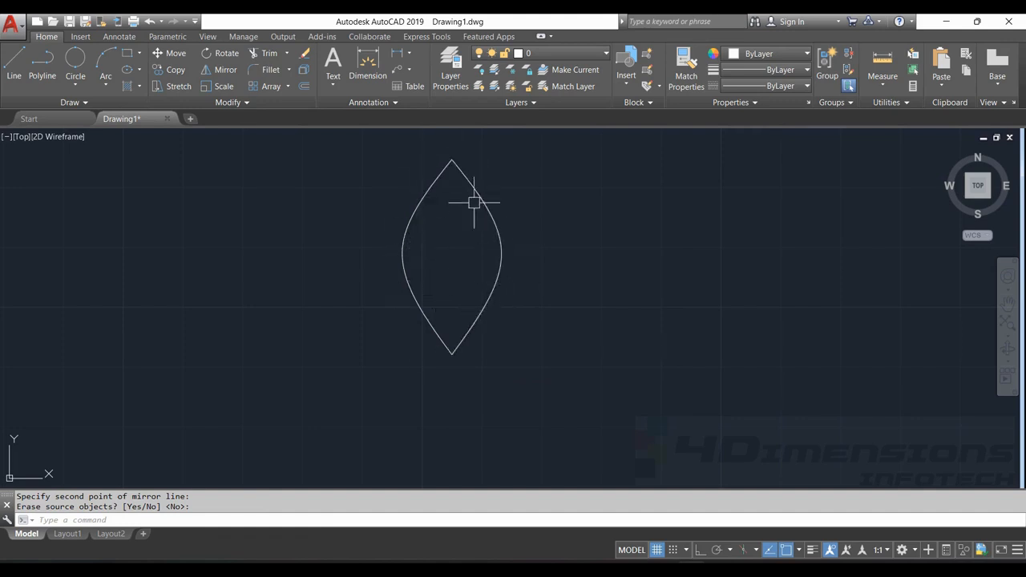
Draw a long wavy 16-point fit spline in the empty area right of the leaf shape, with three crests and a final upturned end
scroll(474, 203, "down", 5)
middle_click_drag(509, 215, 158, 212)
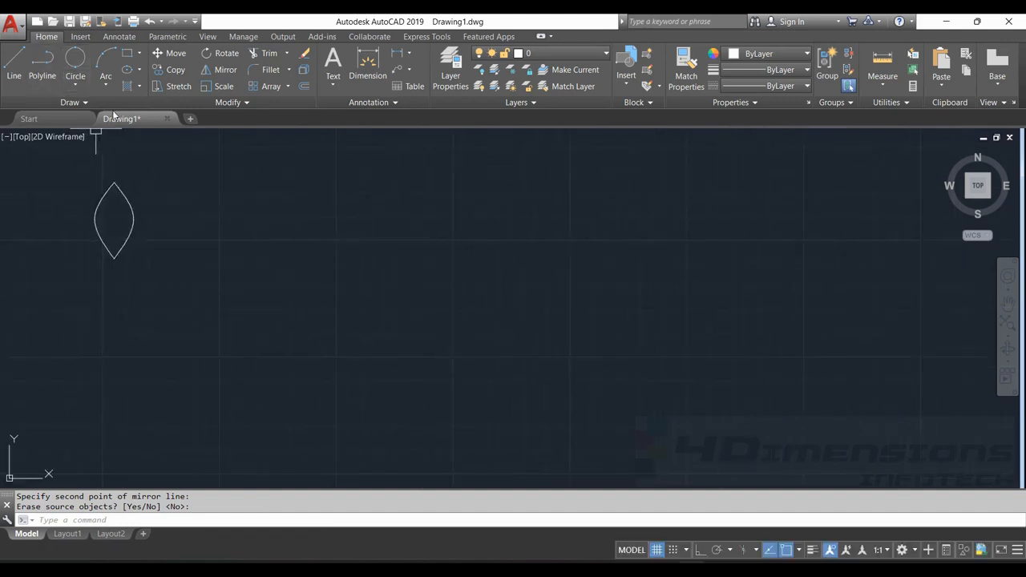
type("spline")
key("Return")
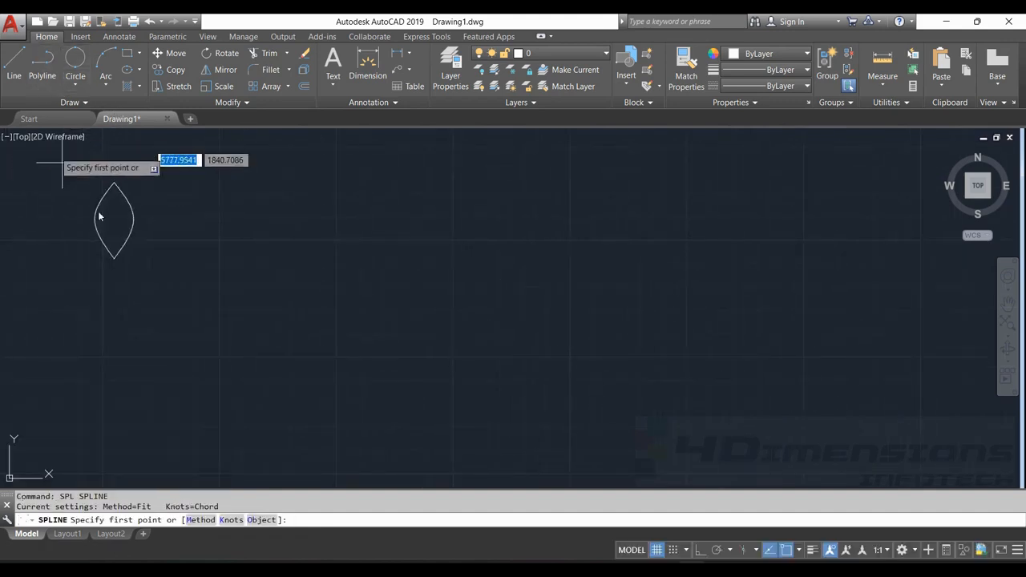
left_click(195, 261)
left_click(390, 319)
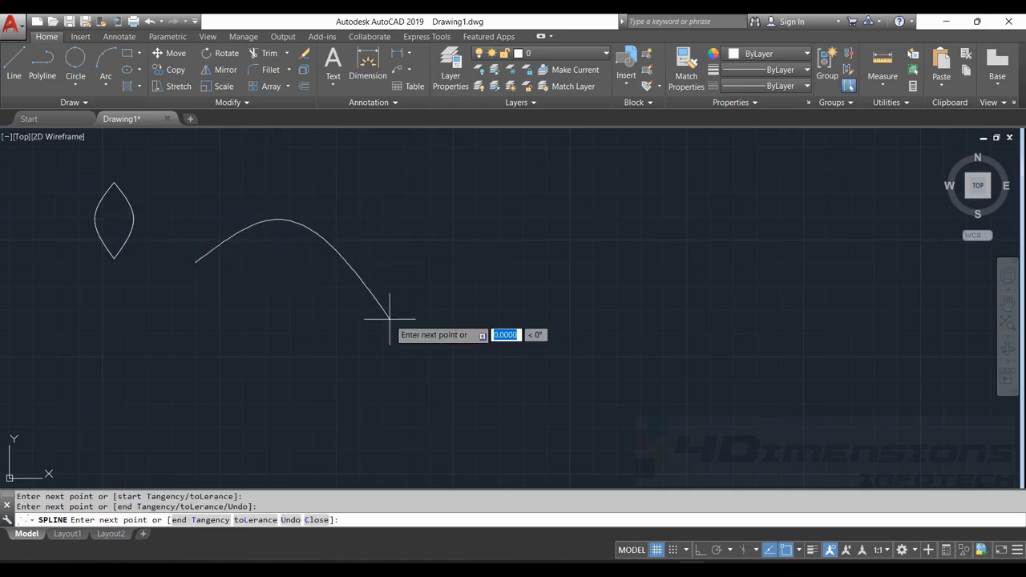
left_click(420, 301)
left_click(451, 266)
left_click(478, 212)
left_click(523, 231)
left_click(553, 293)
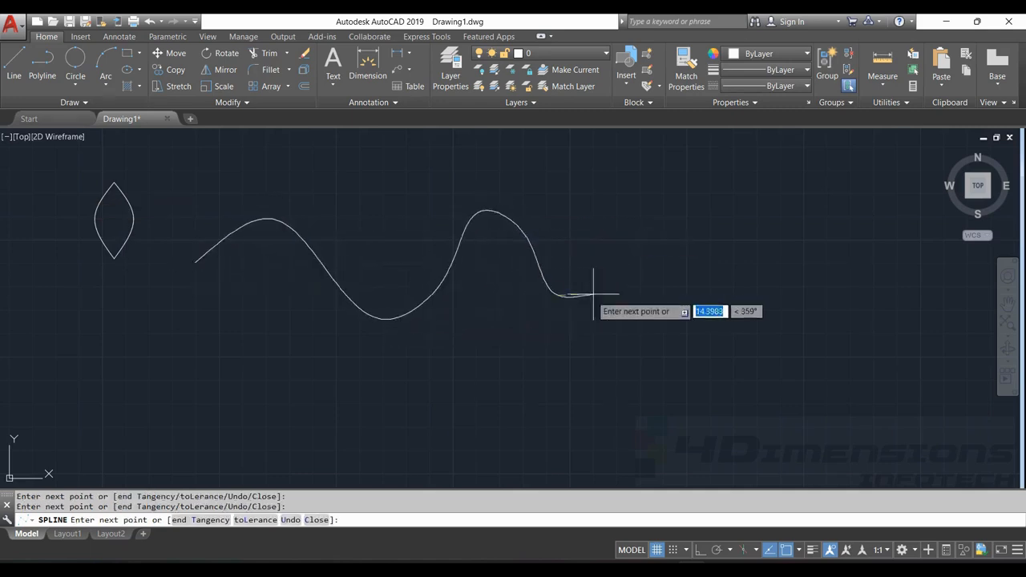
left_click(612, 279)
left_click(621, 220)
left_click(673, 198)
left_click(741, 212)
left_click(769, 261)
left_click(766, 304)
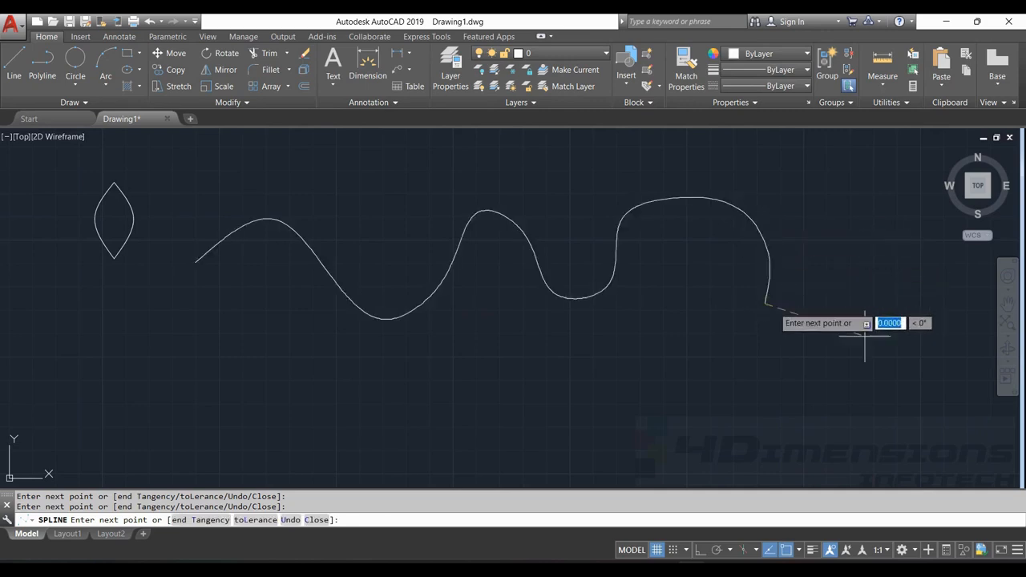
left_click(870, 347)
left_click(893, 311)
left_click(899, 249)
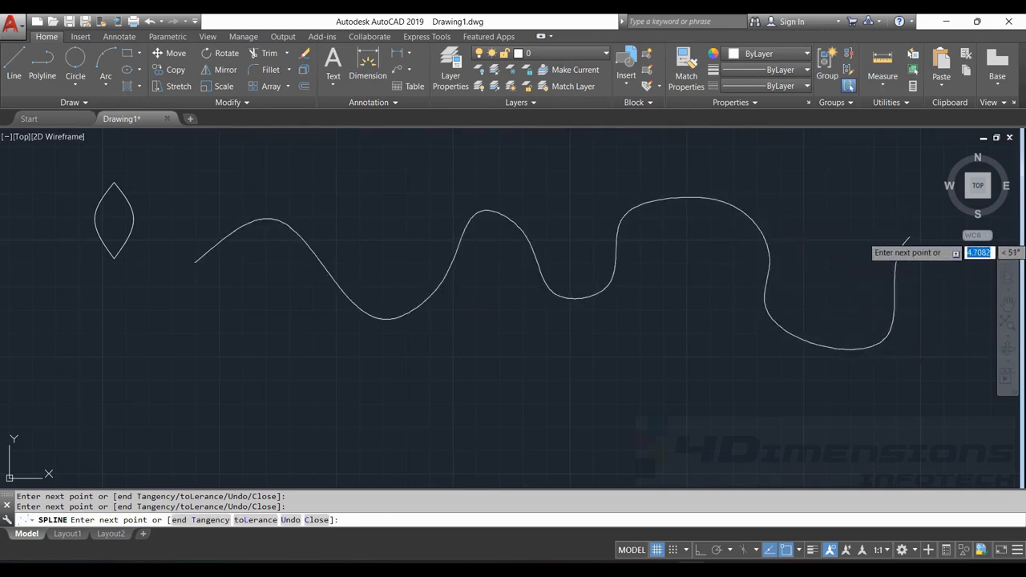
key("Return")
Stretch the three fit points of the wavy spline's first trough up and left to nearly flatten the trough
left_click(715, 196)
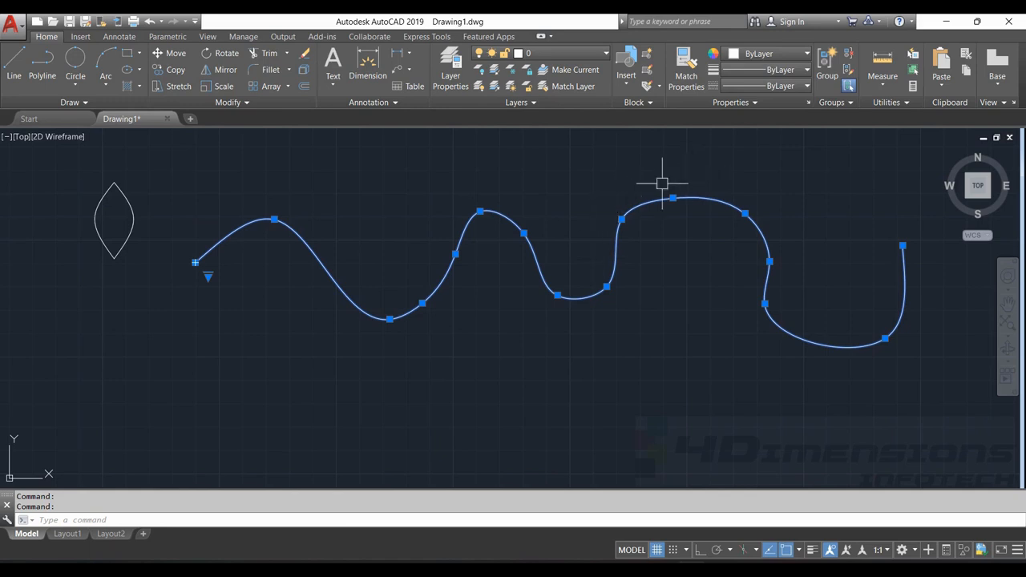
left_click(390, 319)
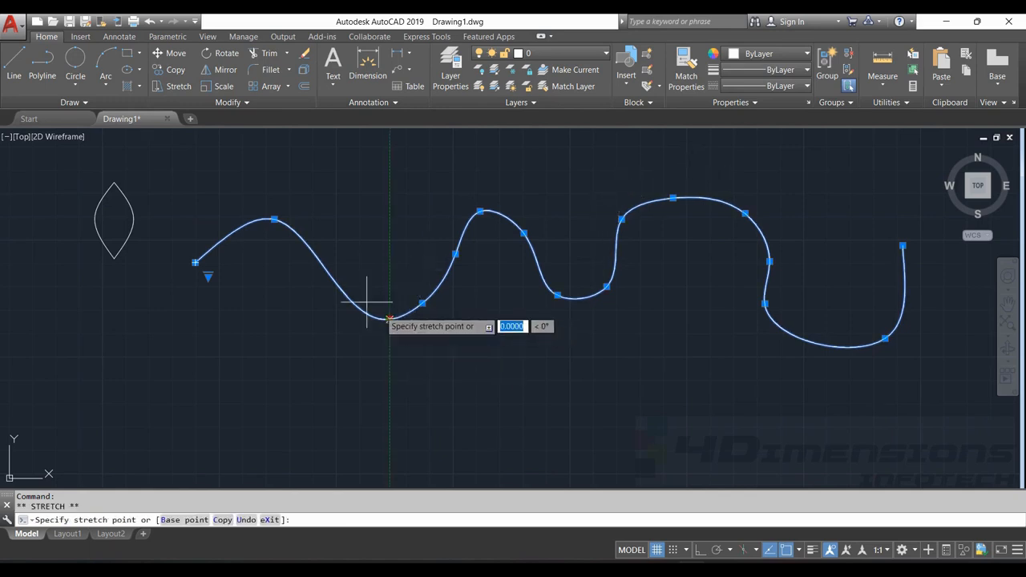
left_click(346, 261)
left_click(422, 304)
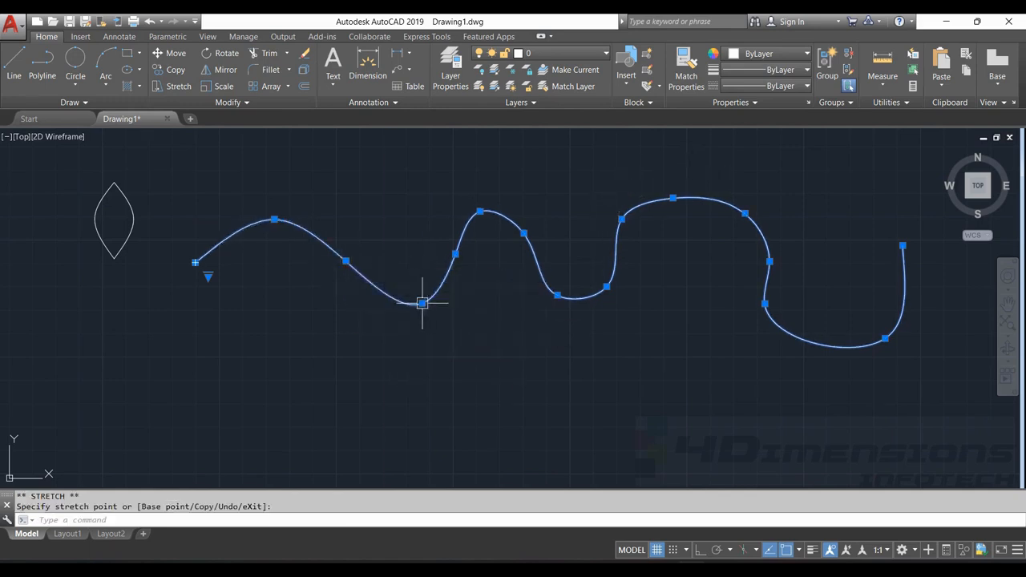
left_click(437, 230)
left_click(437, 231)
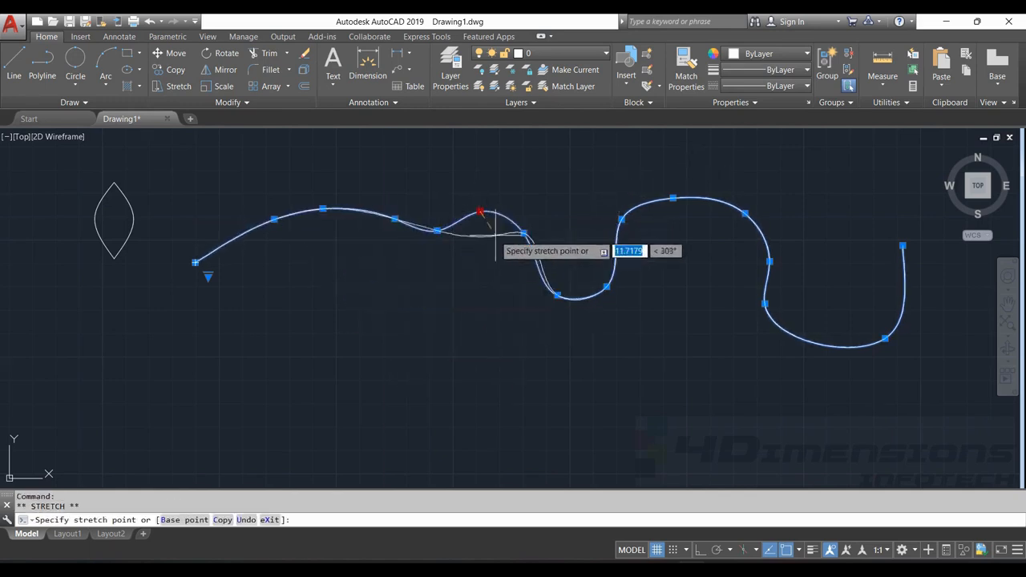
Lower the spline's second crest slightly and stretch its last four fit points so the tail hooks back and ends to the lower right
key("Escape")
key("Escape")
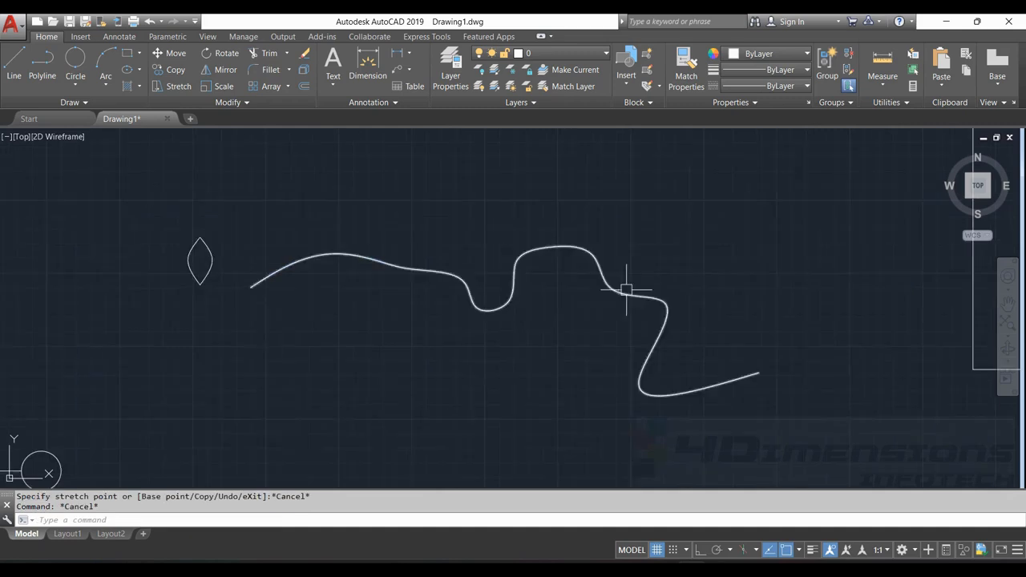
left_click(623, 288)
left_click(611, 289)
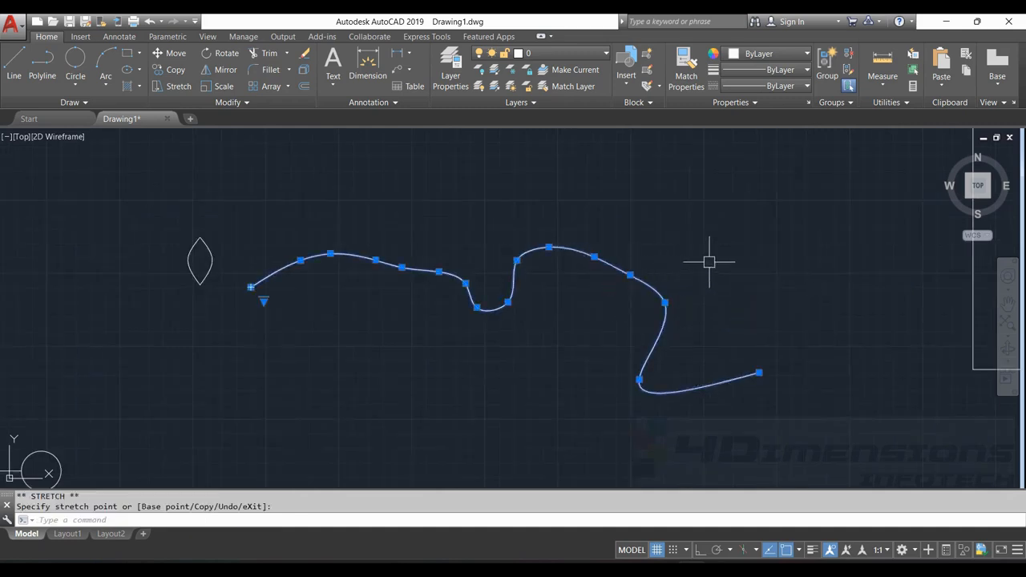
key("Escape")
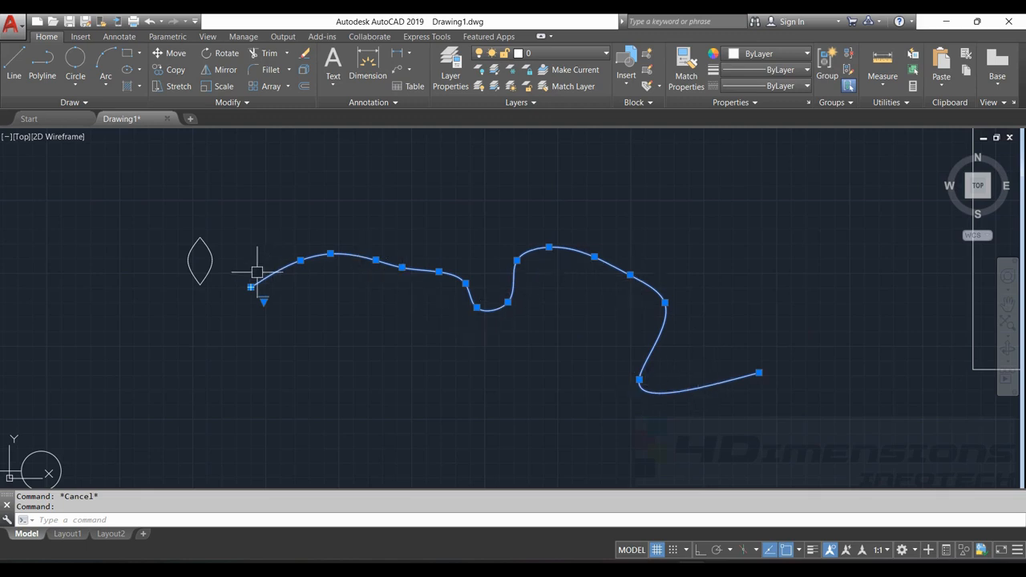
key("Escape")
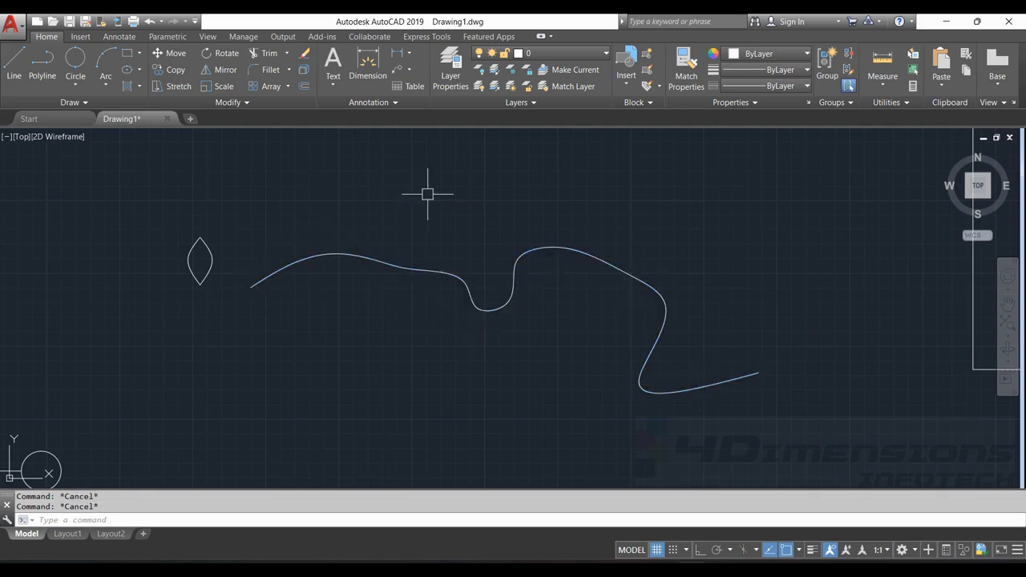
scroll(469, 246, "down", 4)
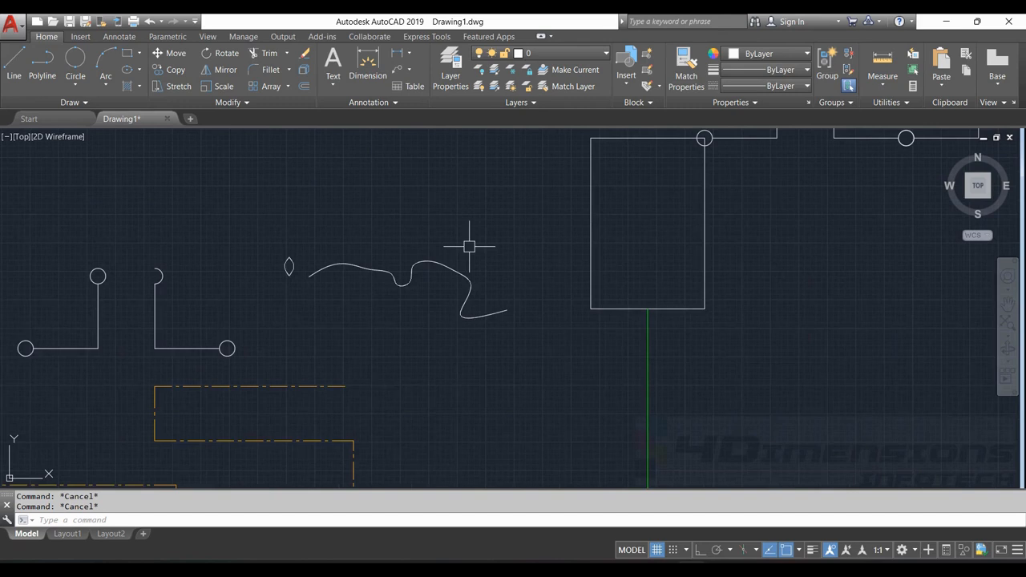